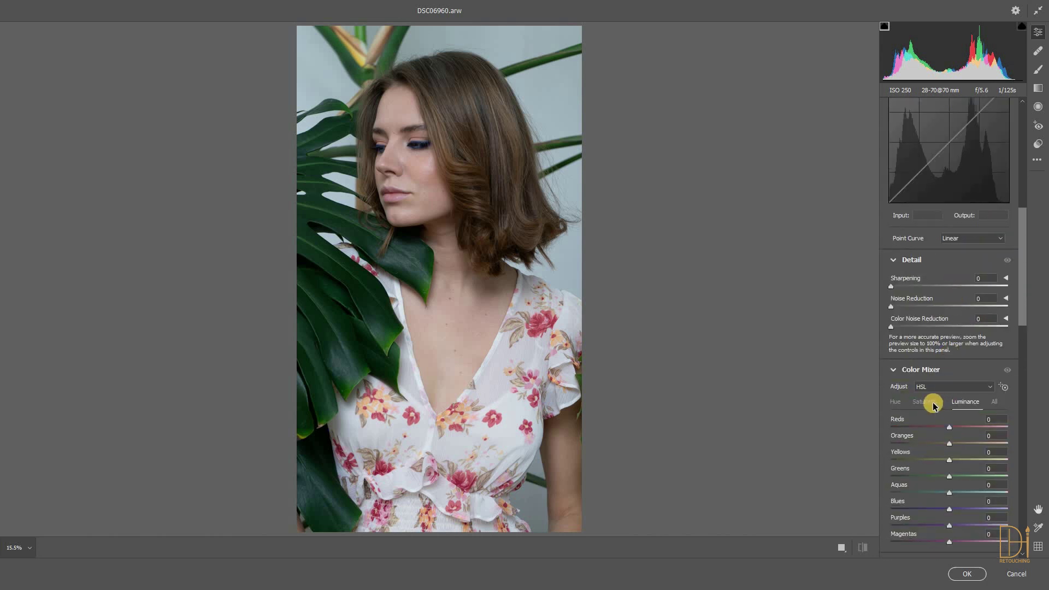
Adjust the portrait's basic settings to Contrast +8, Highlights +8, Shadows +24, Whites +10, Dehaze +7 and Vibrance +8
scroll(961, 255, up, 7)
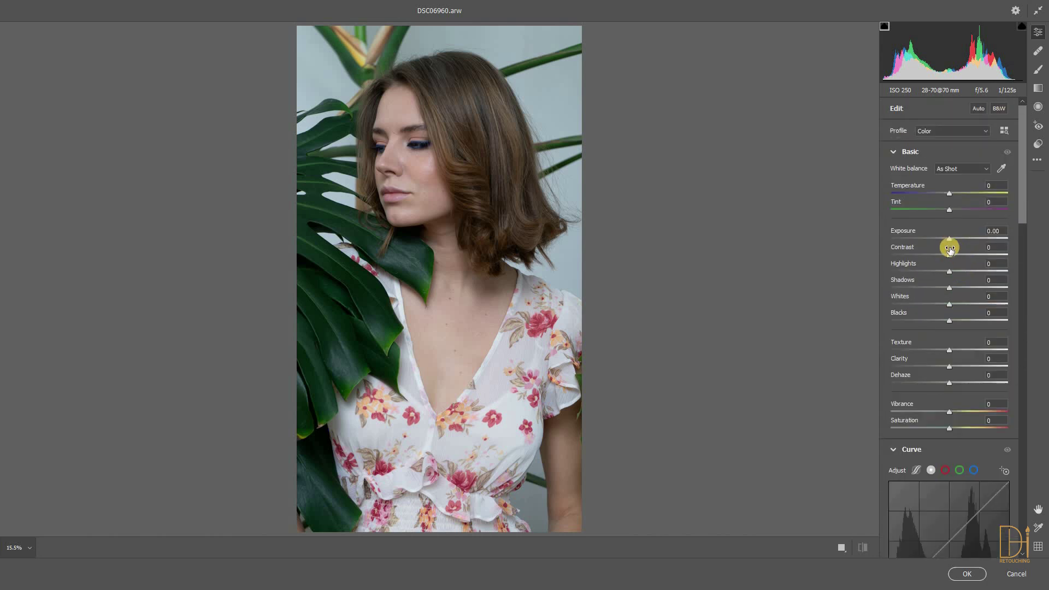
drag(928, 254, 952, 251)
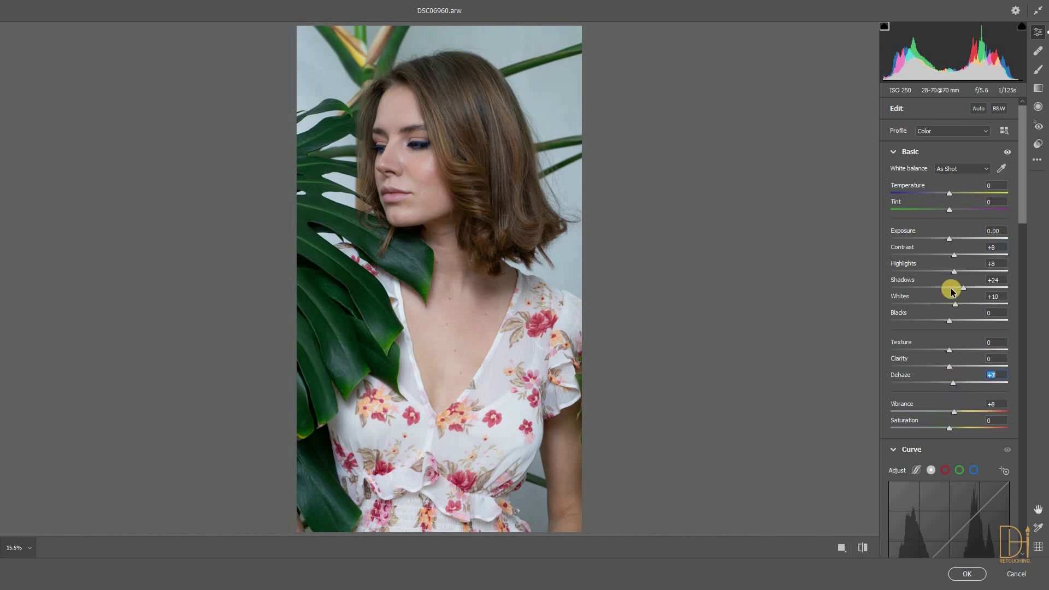
Make the white balance slightly cooler, set Tint to +4, and apply the raw adjustments
drag(946, 195, 951, 204)
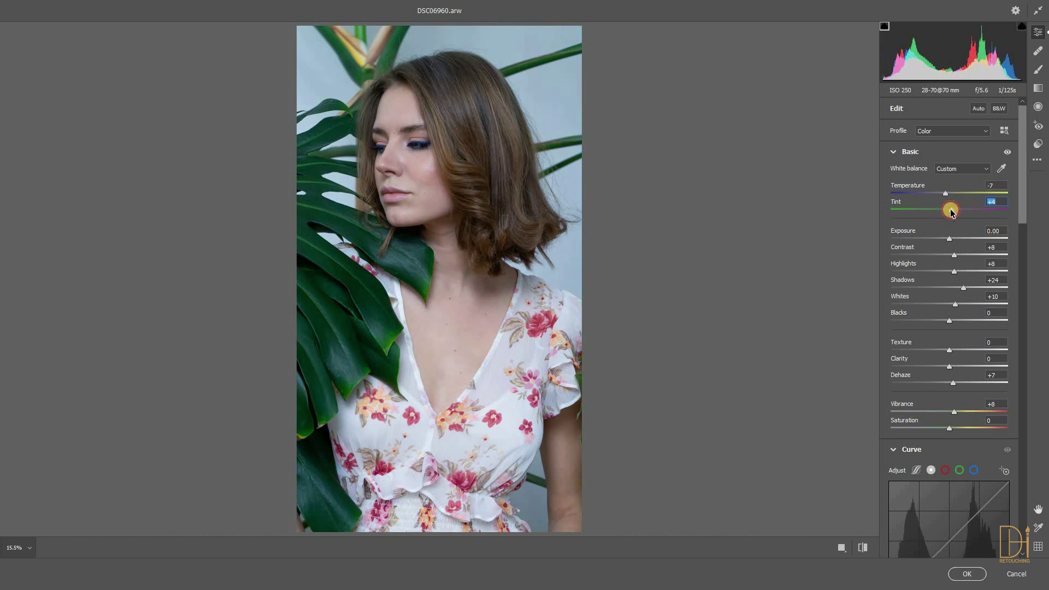
drag(946, 195, 945, 195)
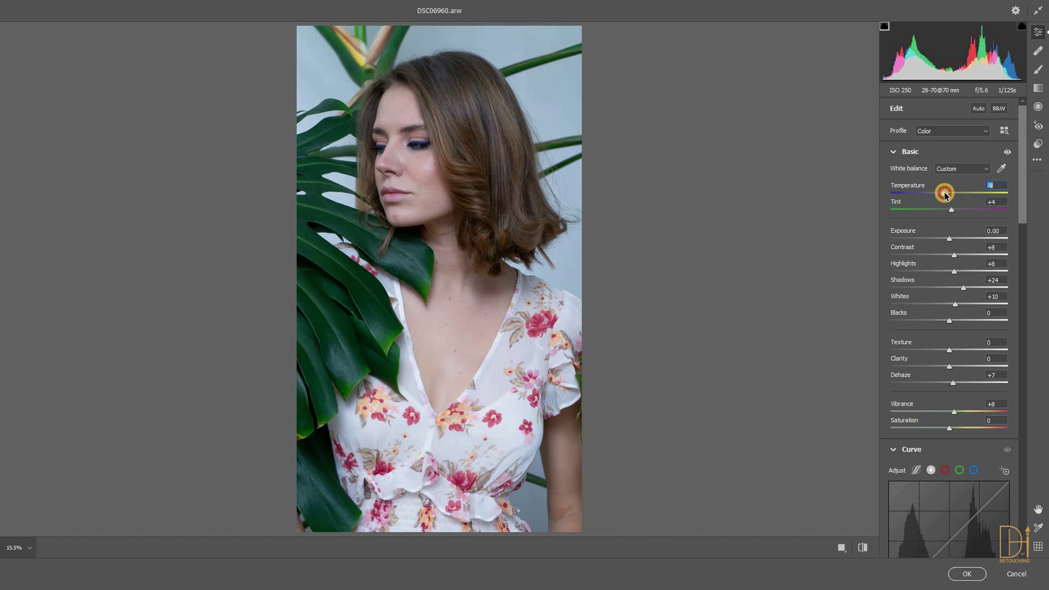
click(967, 573)
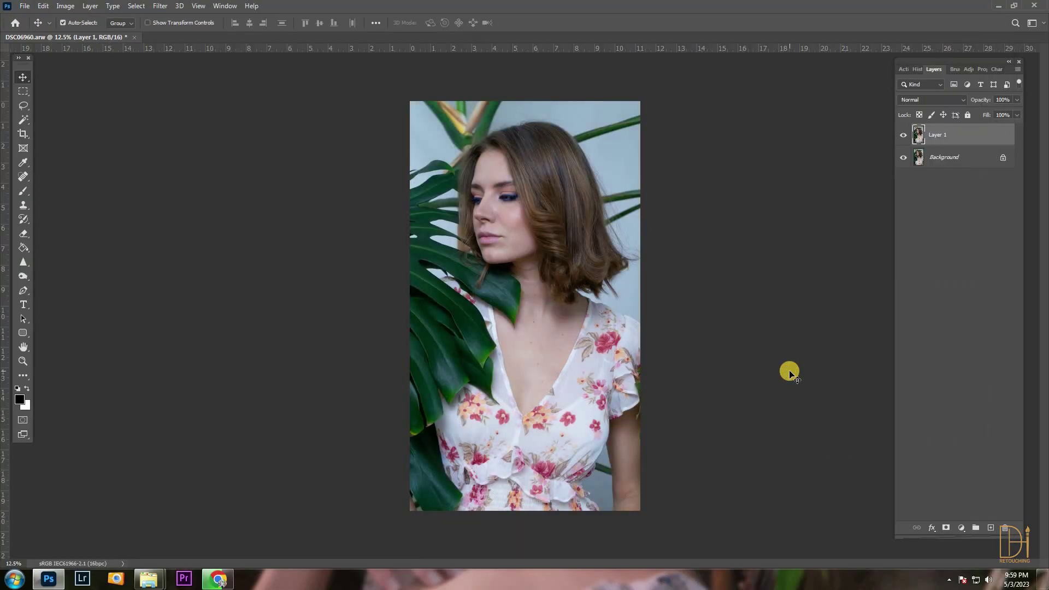
Duplicate Layer 1 and, in the Camera Raw Filter, set the copy's Yellows saturation to +44 and Greens saturation to +49
key(ctrl+j)
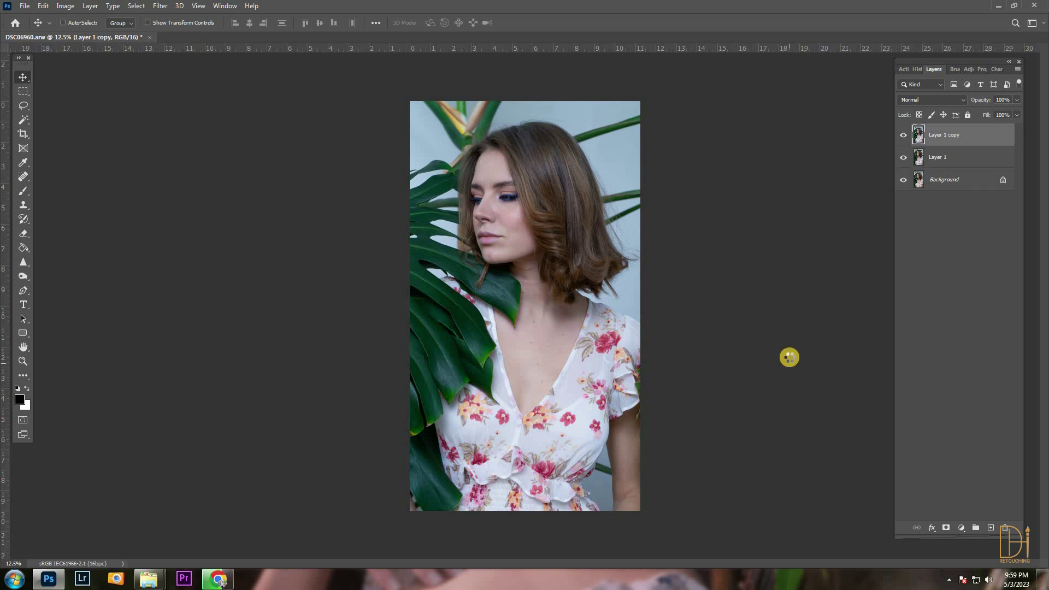
key(ctrl+shift+a)
scroll(954, 224, up, 10)
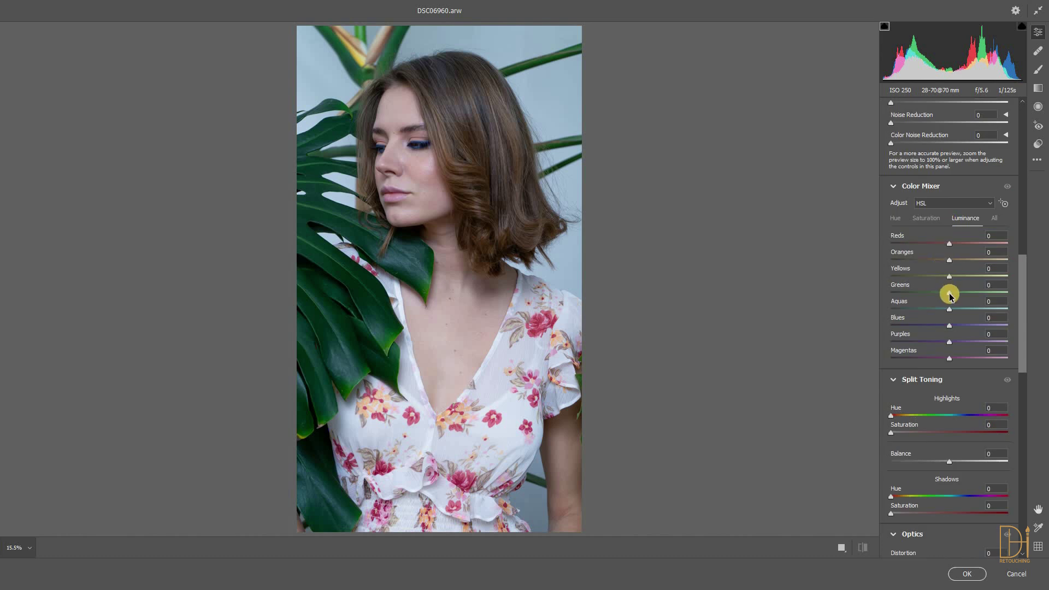
click(927, 224)
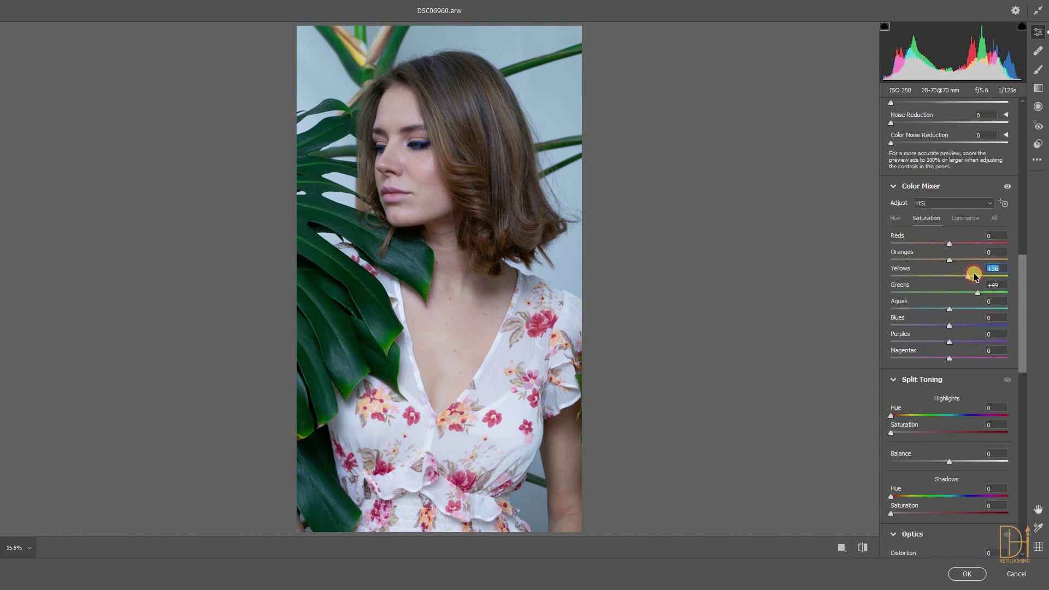
Split-tone the highlights with Hue 96 and Saturation about 21, set Vibrance to +10, and apply the filter
click(923, 417)
drag(904, 435, 916, 435)
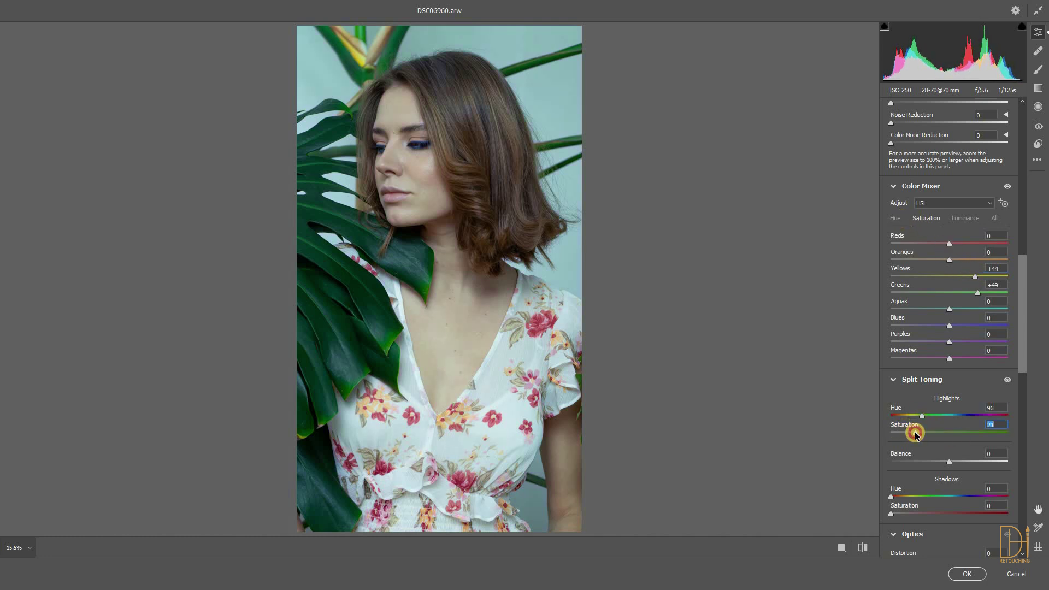
scroll(913, 321, up, 10)
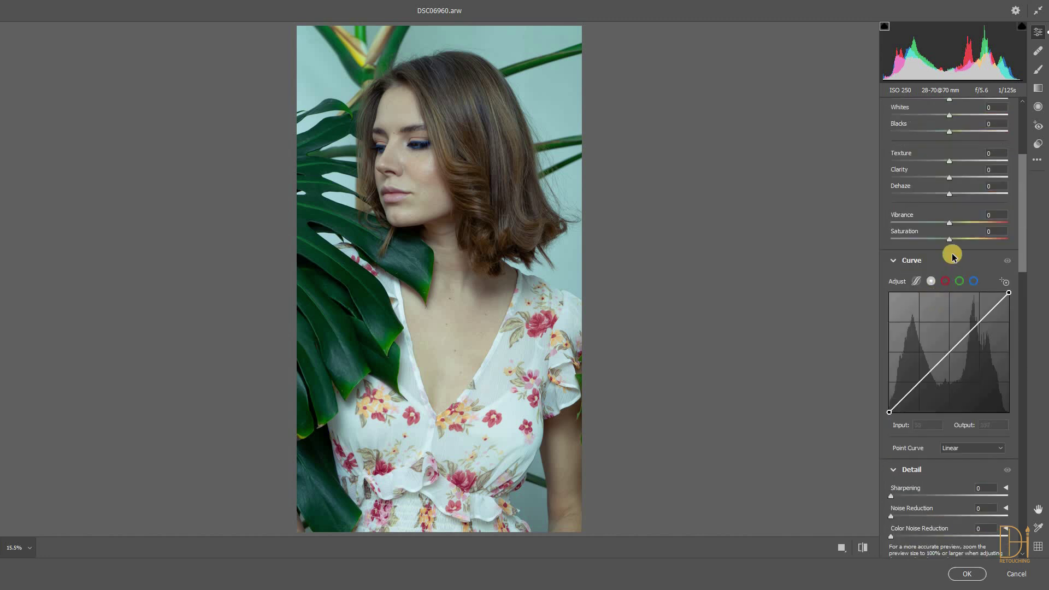
drag(949, 224, 955, 227)
scroll(952, 225, up, 5)
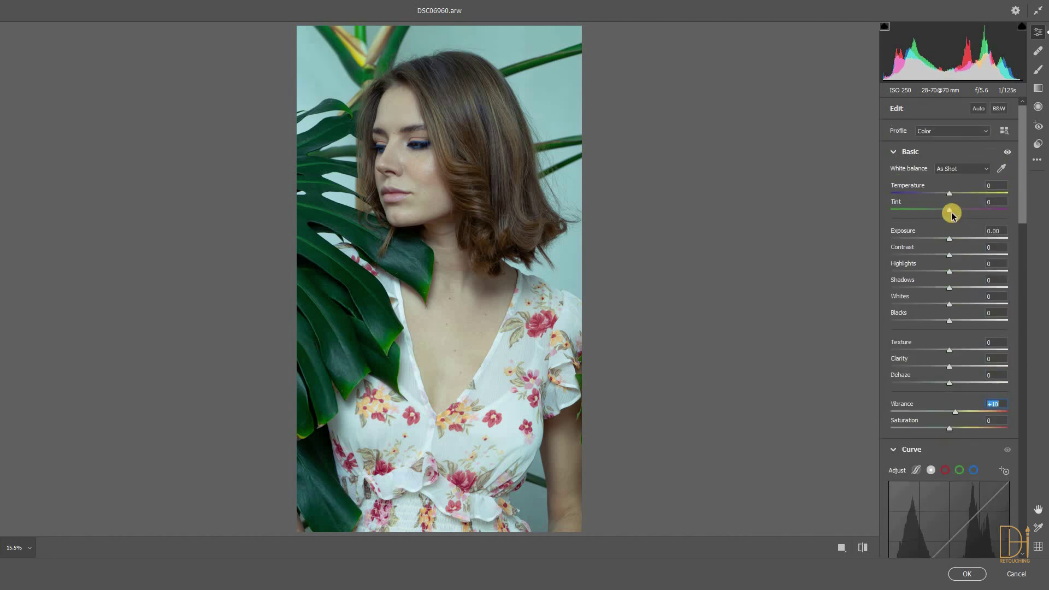
click(966, 573)
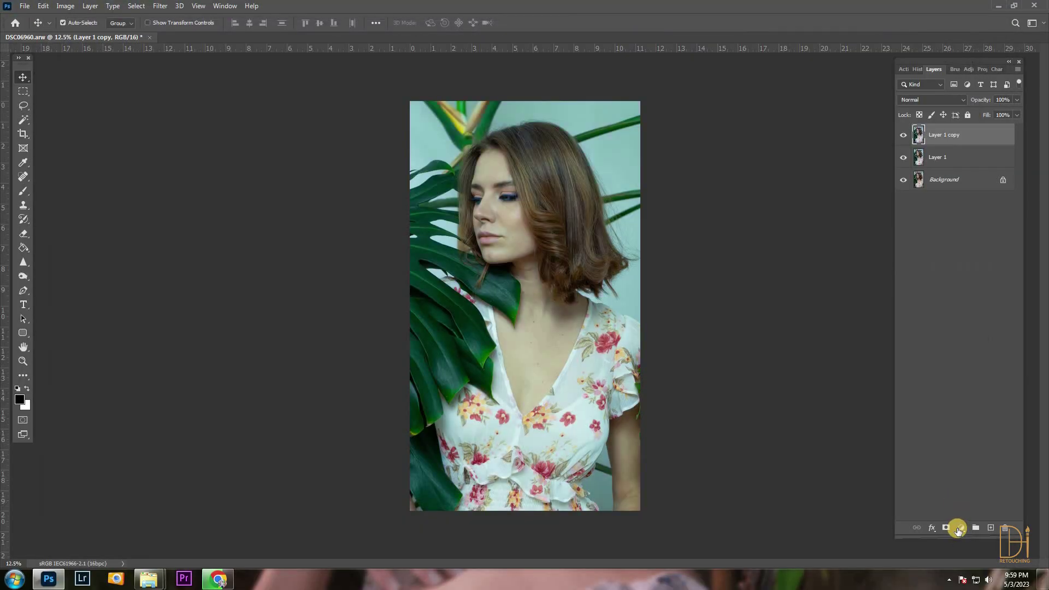
Add a Selective Color adjustment layer and set its Greens to Cyan -59, Magenta -30, Yellow +57 and Black +16
click(958, 529)
click(969, 521)
click(938, 114)
click(943, 140)
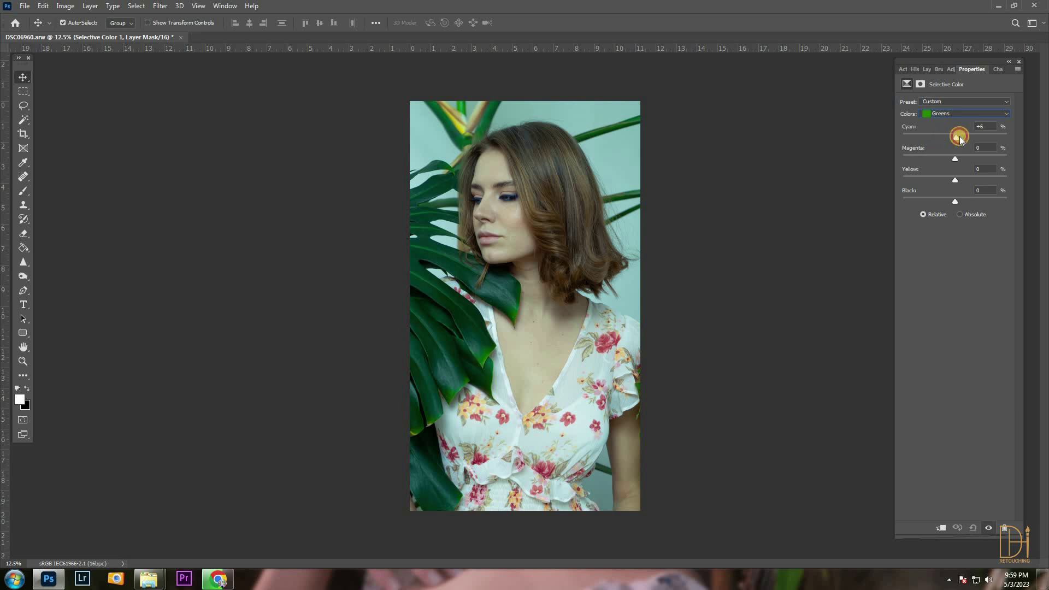
mouse_move(955, 158)
mouse_down()
mouse_move(942, 156)
mouse_move(956, 160)
mouse_up()
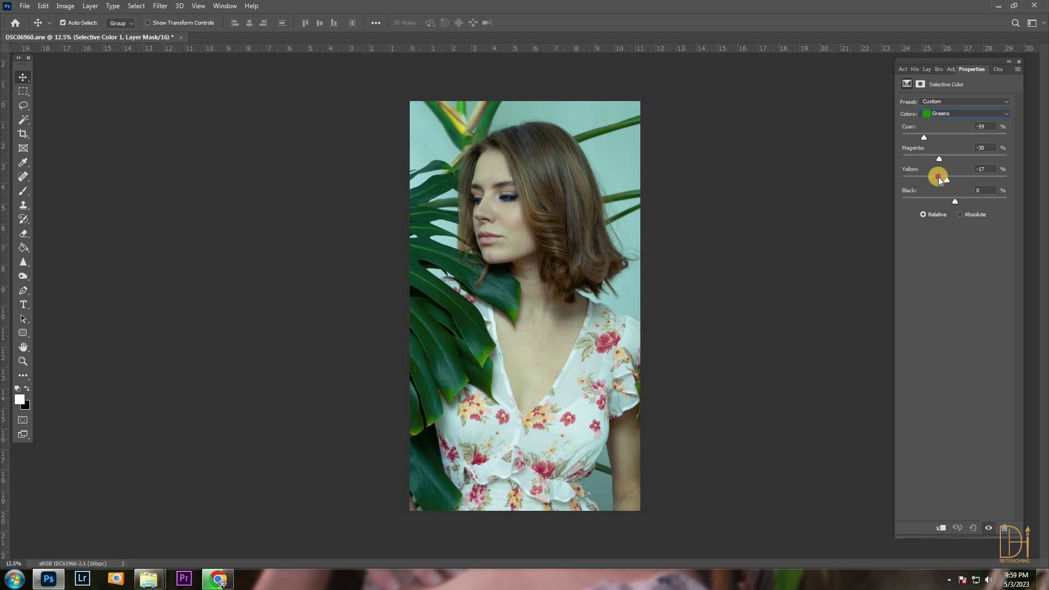
drag(982, 177, 951, 200)
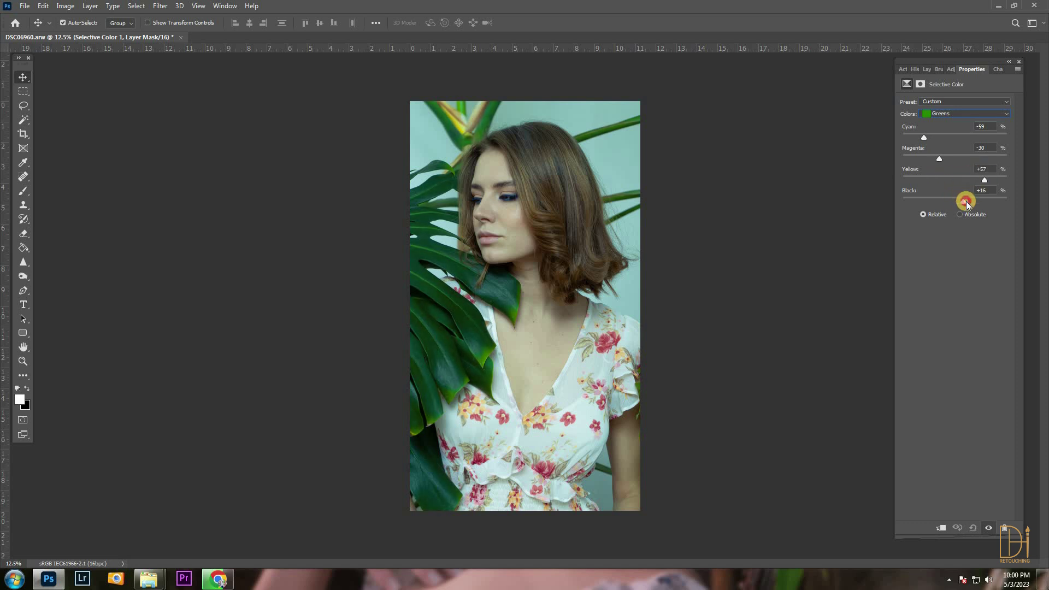
Merge the Selective Color adjustment with Layer 1 copy and hide the merged layer behind a black layer mask
key(F7)
click(940, 159)
shift+click(908, 135)
key(ctrl+e)
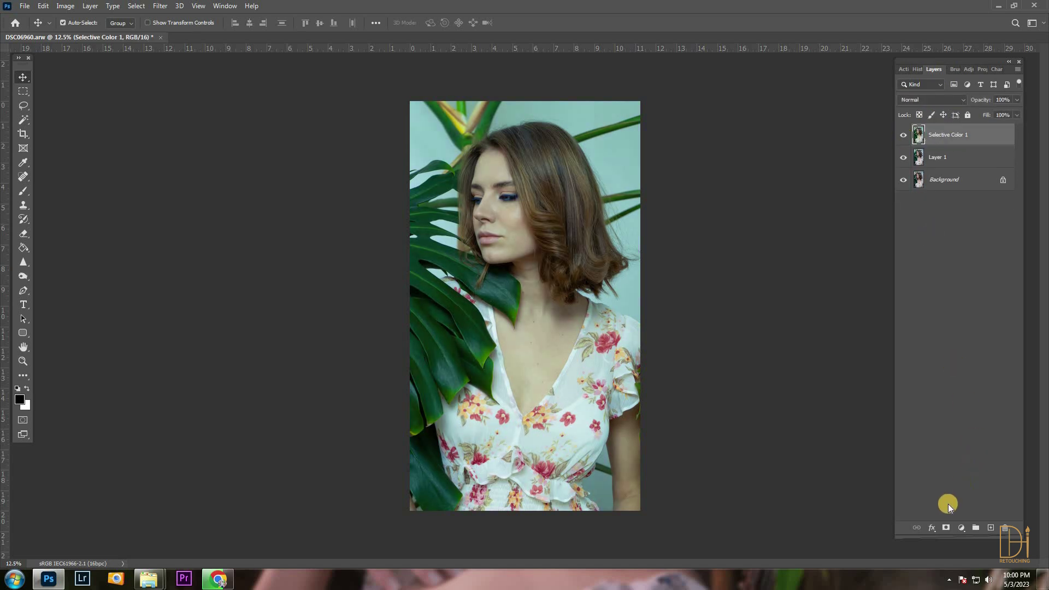
alt+click(946, 528)
Paint white on the layer mask over the large monstera leaves beside the model, enlarging the brush to 250 for broad areas
scroll(548, 336, up, 2)
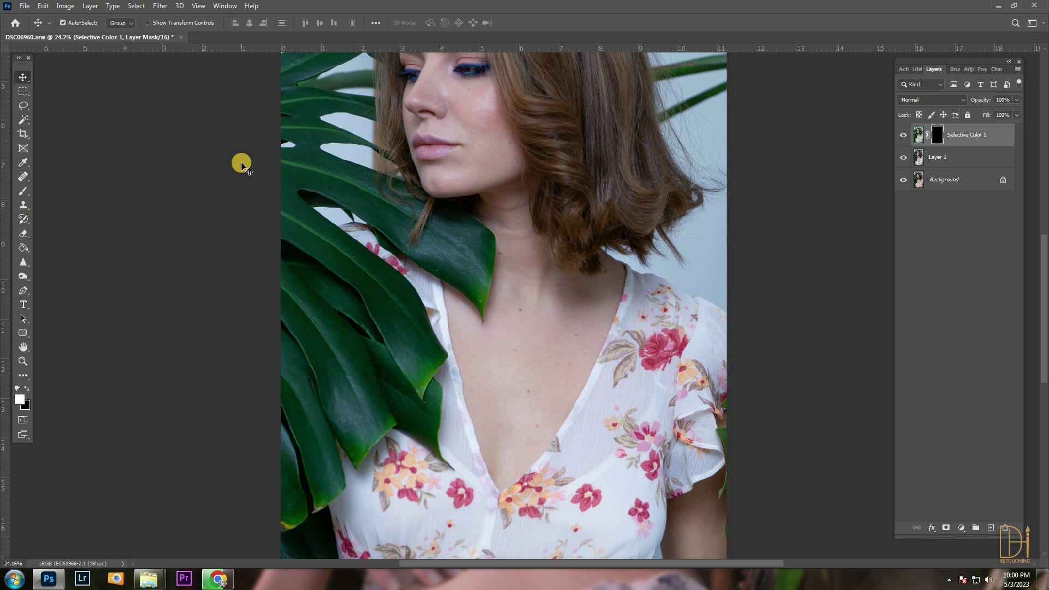
key(b)
mouse_move(281, 475)
mouse_down()
mouse_move(302, 377)
mouse_move(312, 385)
mouse_up()
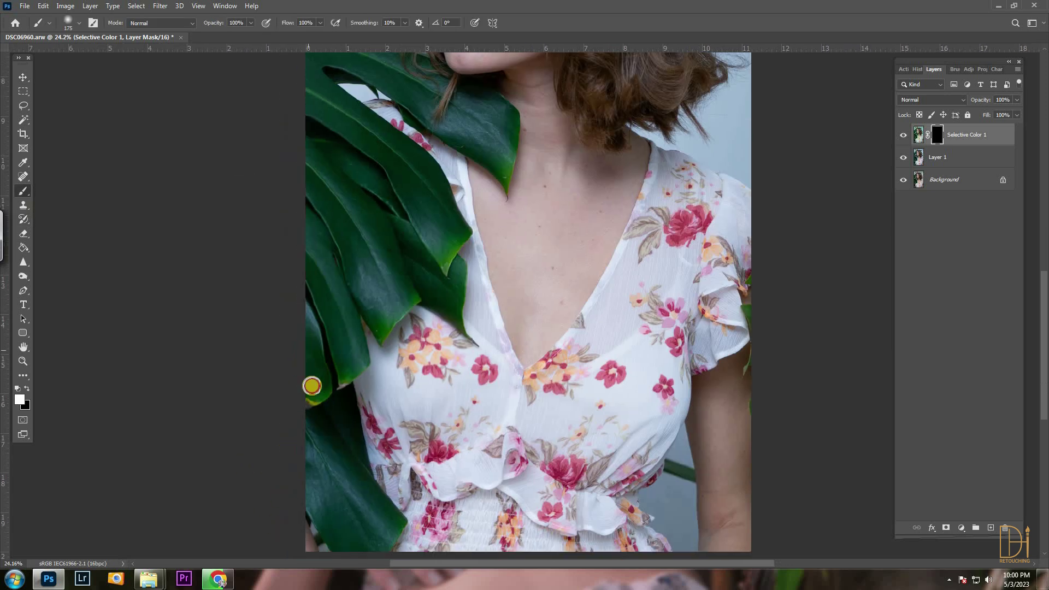
key(ctrl+plus)
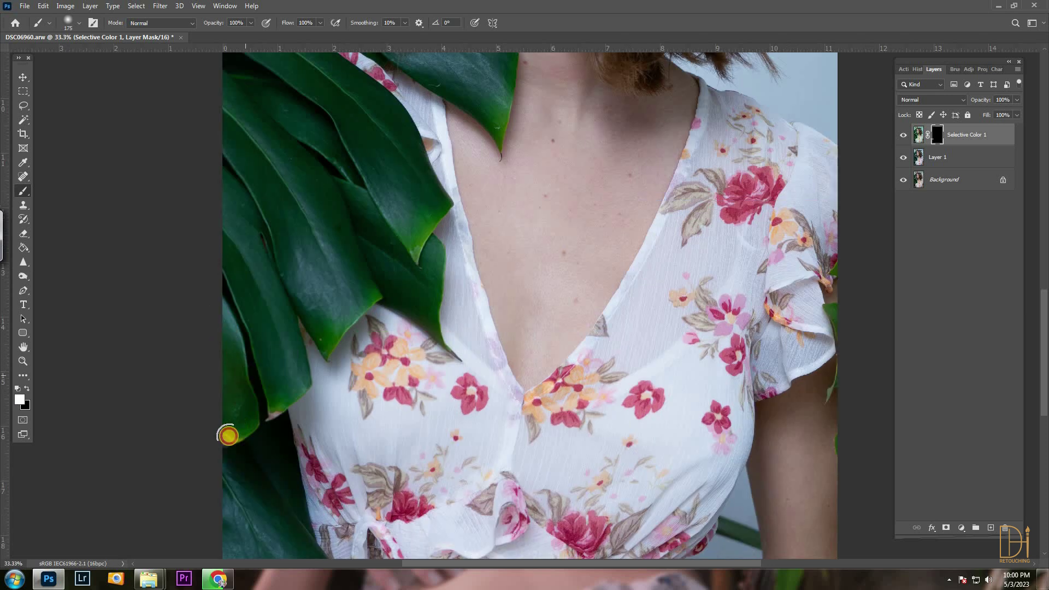
scroll(277, 382, down, 2)
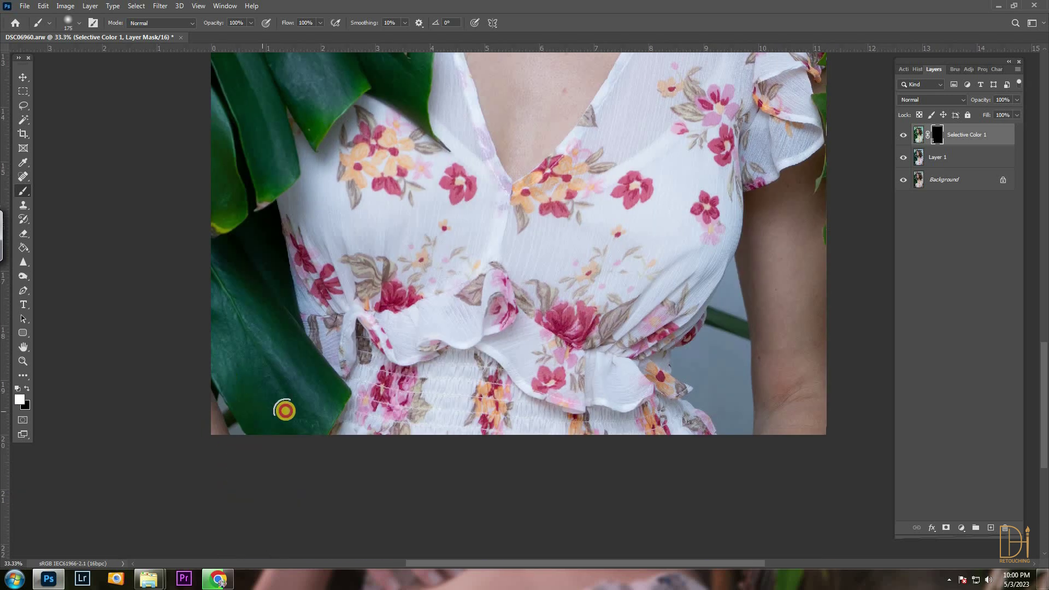
key(bracketright)
key(bracketright)
scroll(240, 213, up, 5)
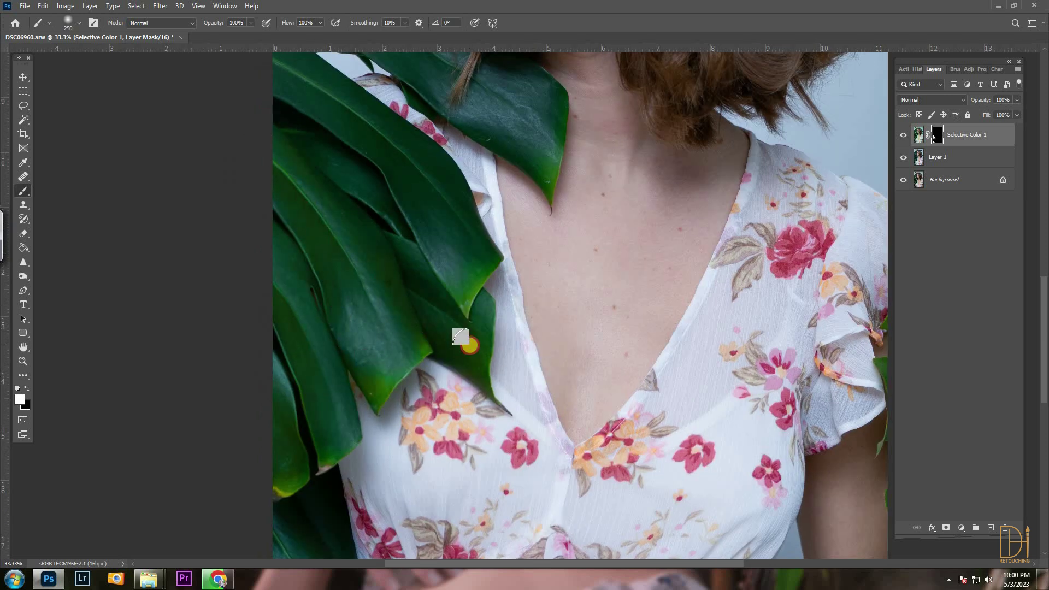
scroll(371, 219, up, 2)
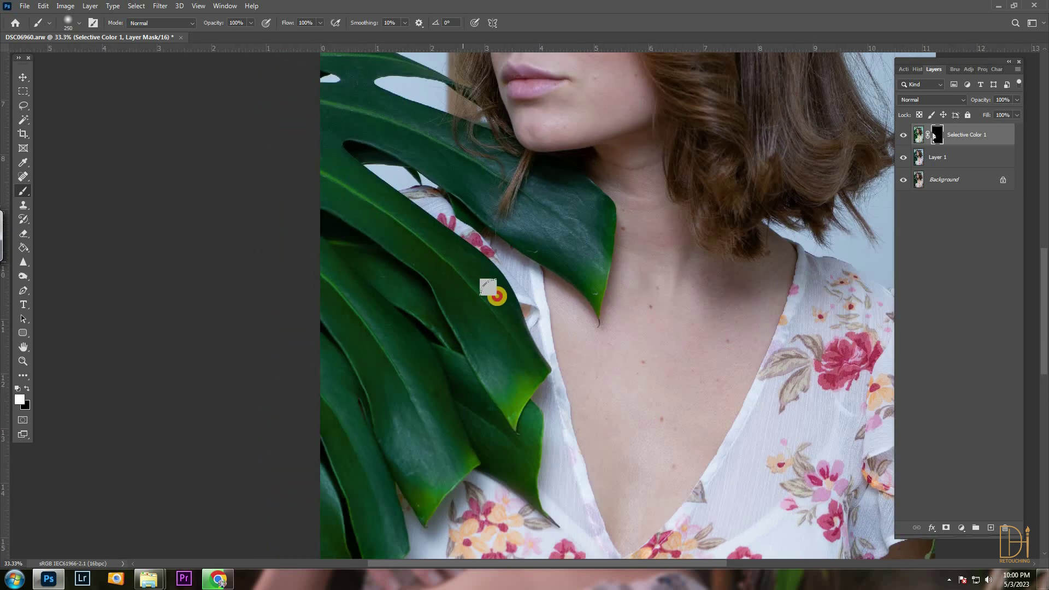
scroll(362, 211, up, 3)
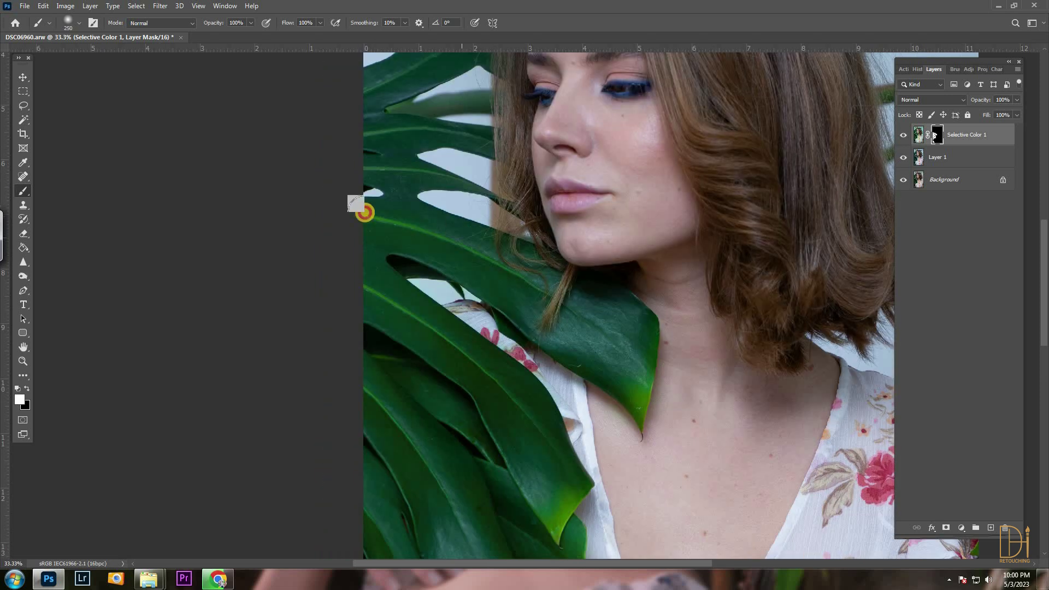
scroll(336, 197, up, 2)
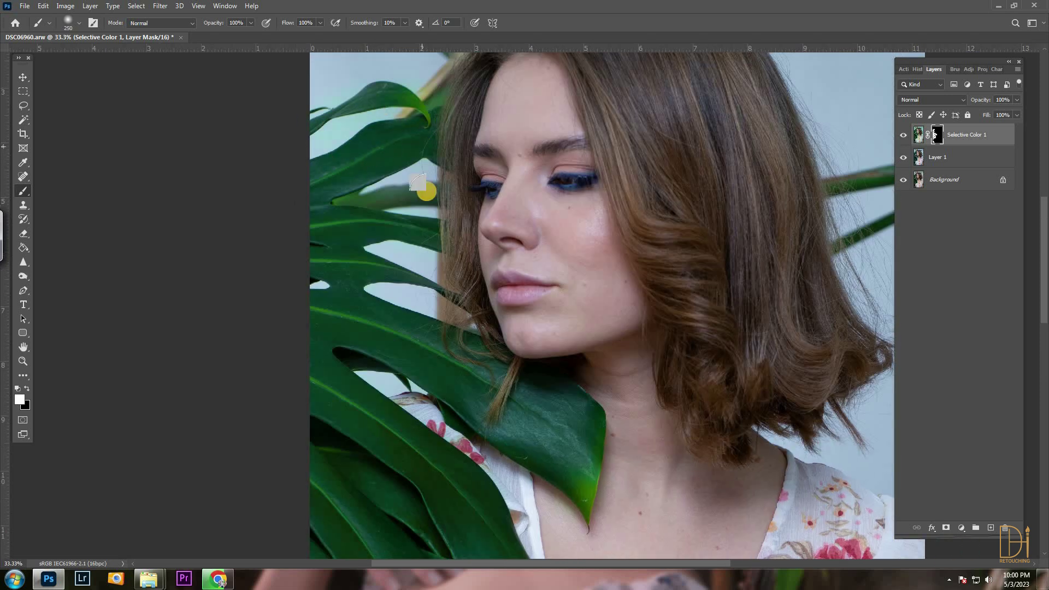
Reveal the green effect on the plant stems above the model's forehead using a white mask brush of size 125
scroll(327, 273, up, 5)
key(bracketleft)
key(bracketleft)
key(bracketleft)
key(bracketleft)
drag(234, 170, 320, 286)
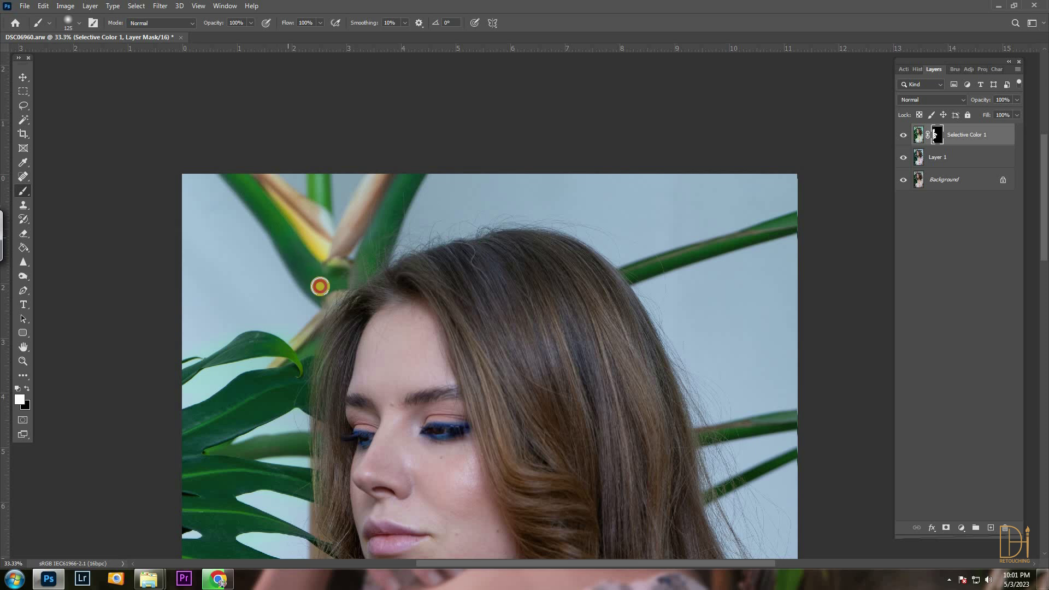
Paint the mask white along the thin stems behind the model's hair with a smaller brush
mouse_move(633, 272)
mouse_down()
mouse_move(485, 208)
mouse_move(595, 176)
mouse_up()
key(bracketleft)
key(bracketleft)
key(bracketleft)
drag(491, 333, 379, 230)
drag(453, 269, 454, 259)
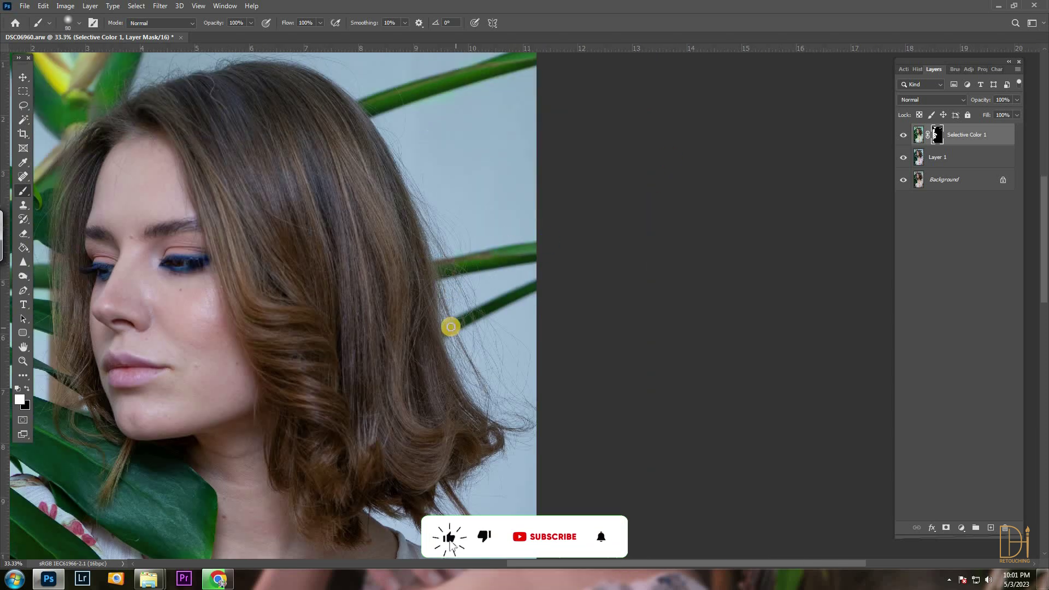
Paint the mask white over the stem beside the waist and the small leaves near the arm and sleeve
key(ctrl+0)
scroll(569, 416, up, 3)
scroll(570, 416, up, 1)
drag(570, 417, 326, 274)
mouse_move(298, 355)
mouse_down()
mouse_move(239, 340)
mouse_move(287, 352)
mouse_up()
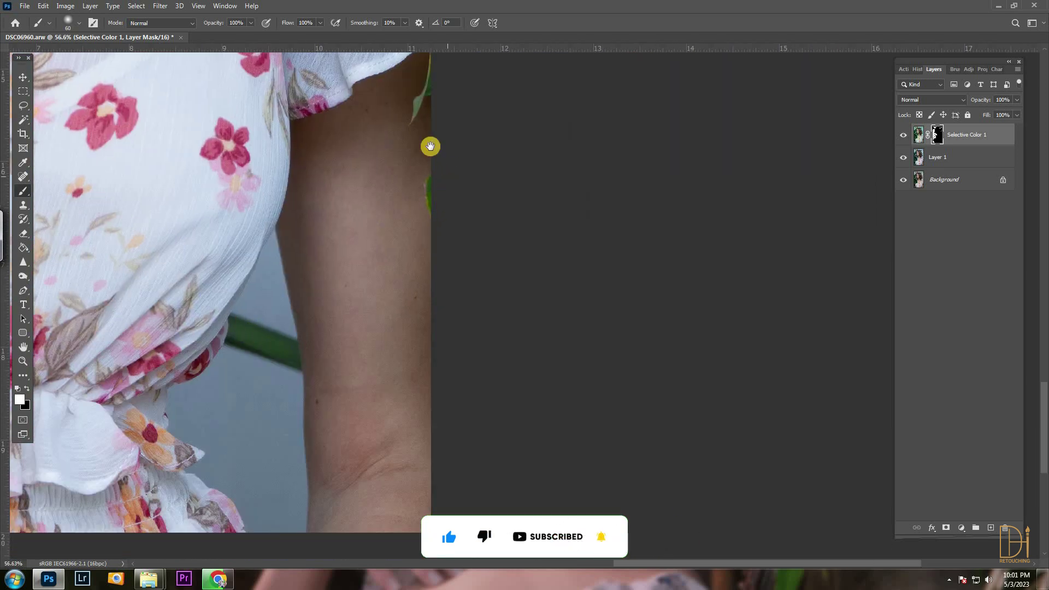
scroll(431, 145, up, 5)
scroll(438, 191, up, 2)
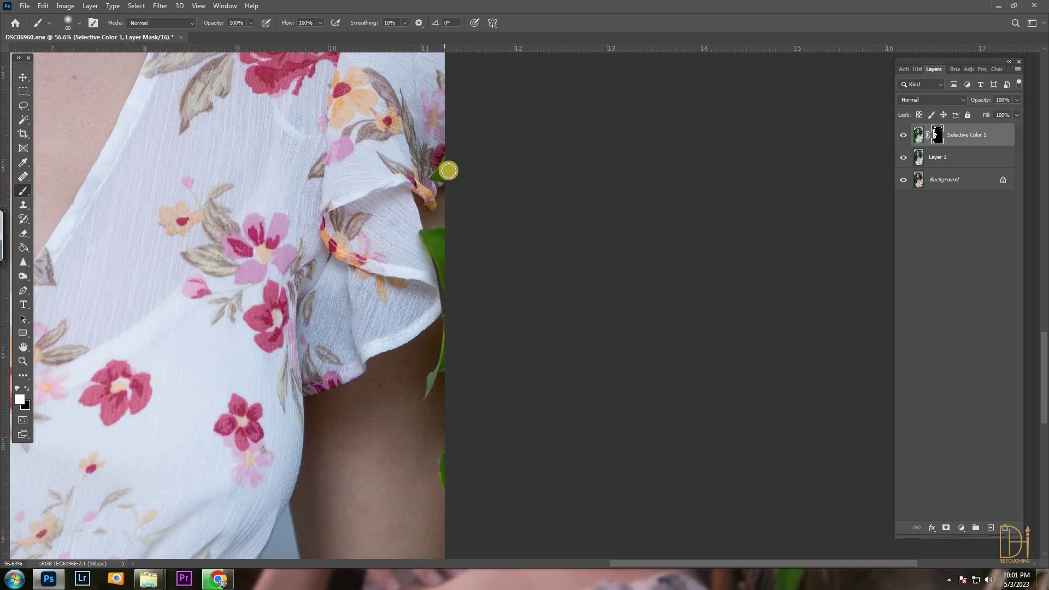
scroll(498, 152, down, 2)
scroll(498, 152, down, 3)
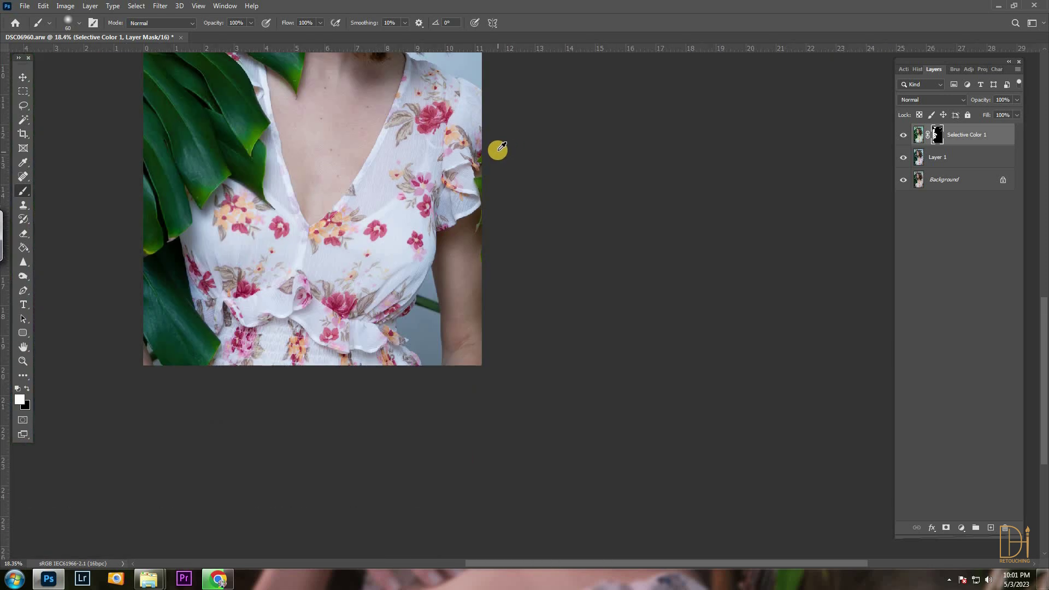
Merge the masked green layer down into Layer 1 and duplicate the result
key(Delete)
key(j)
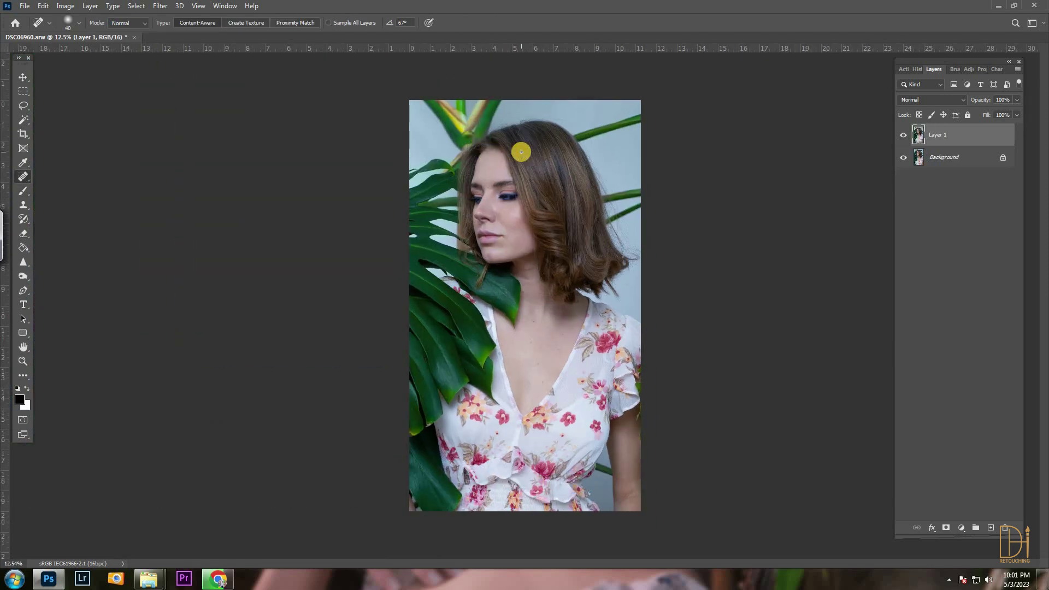
key(ctrl+j)
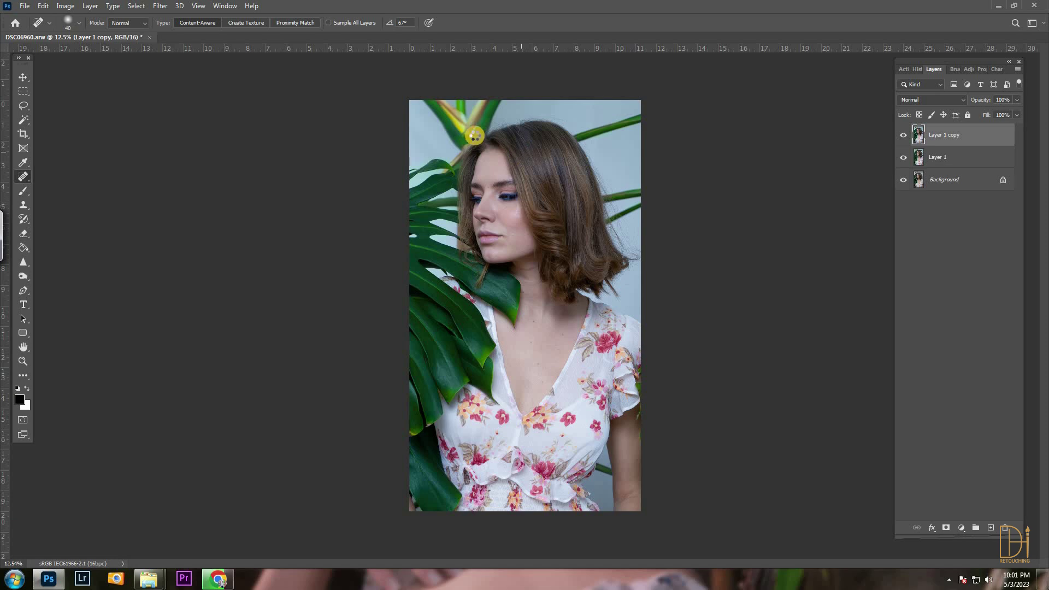
Open the Camera Raw Filter on the copy and draw a large Radial Filter centred on the model's chest
key(shift+ctrl+a)
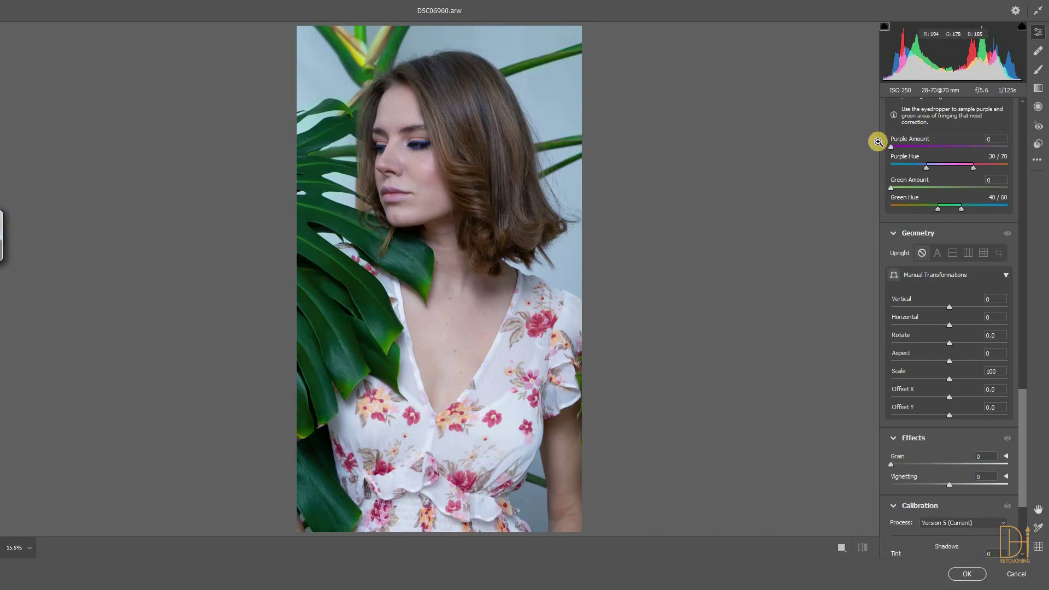
click(1038, 107)
drag(592, 386, 620, 407)
drag(547, 391, 534, 436)
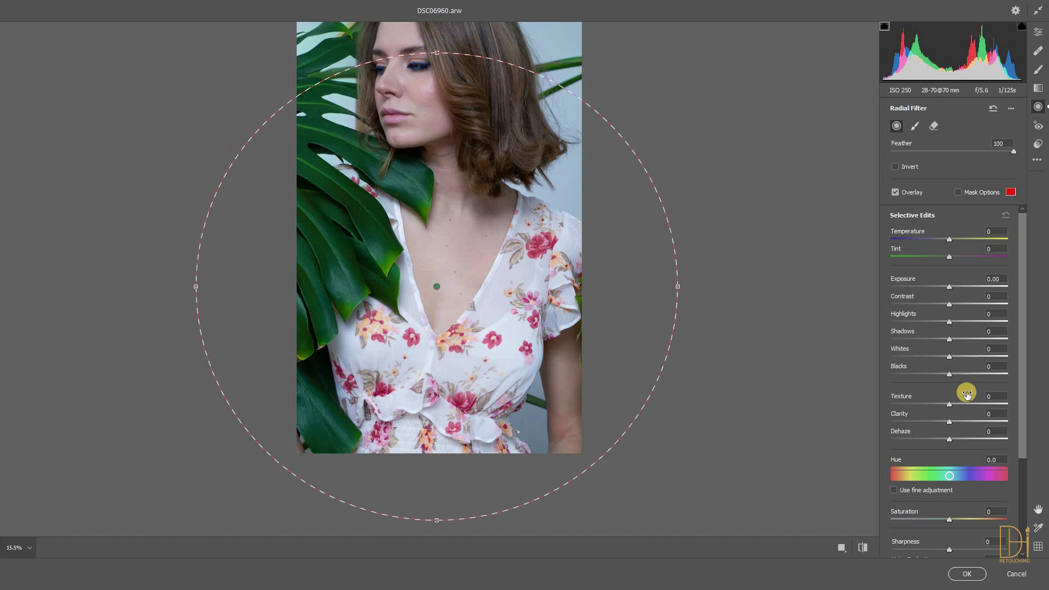
Set the radial filter to Texture +21, Saturation +55 and Tint +36, and make its Temperature slightly cooler
click(962, 403)
drag(956, 521, 981, 519)
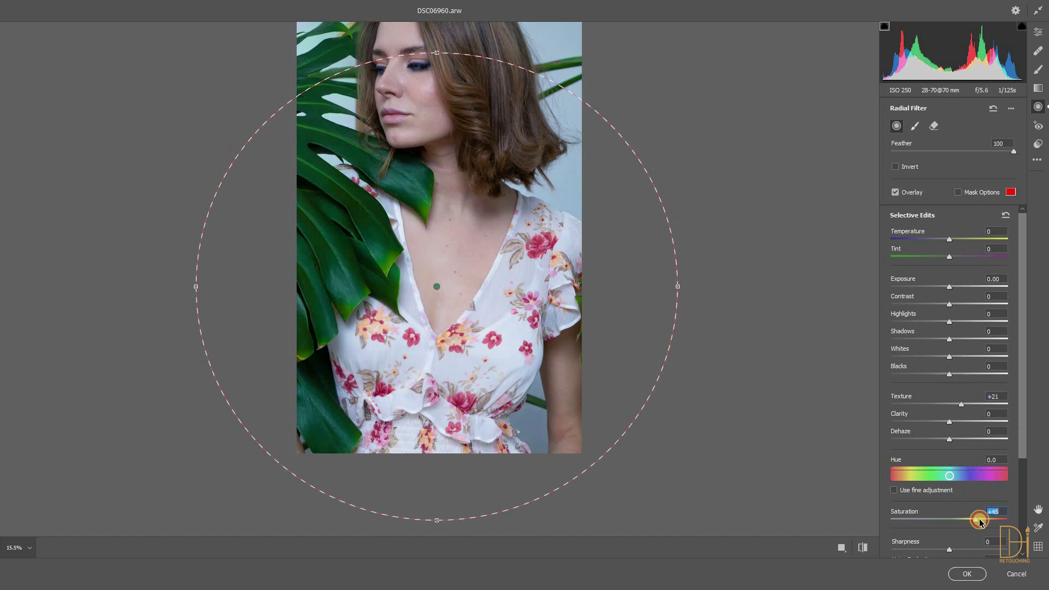
click(966, 257)
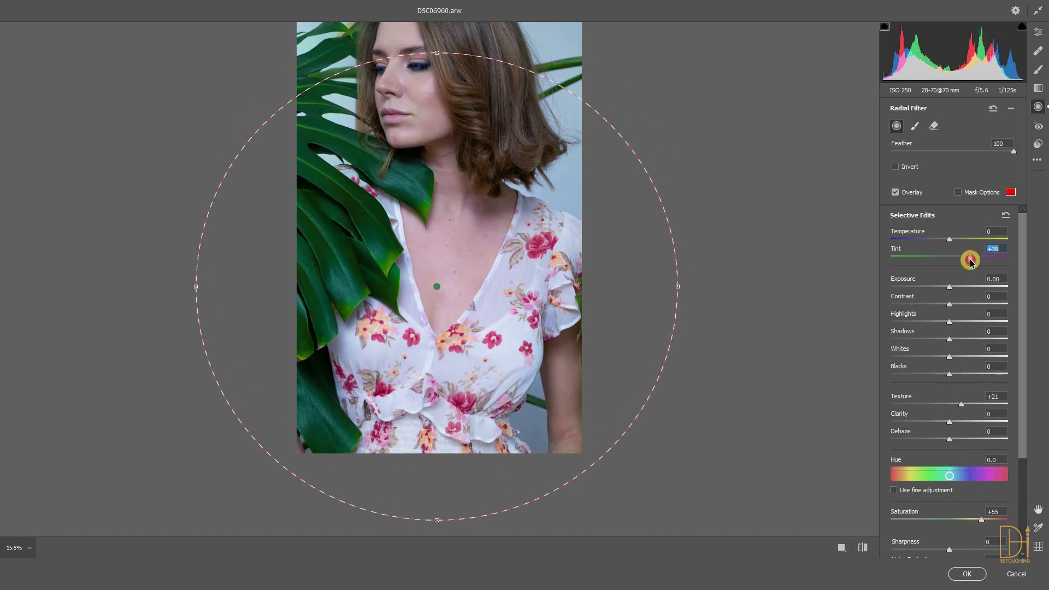
drag(956, 242, 946, 239)
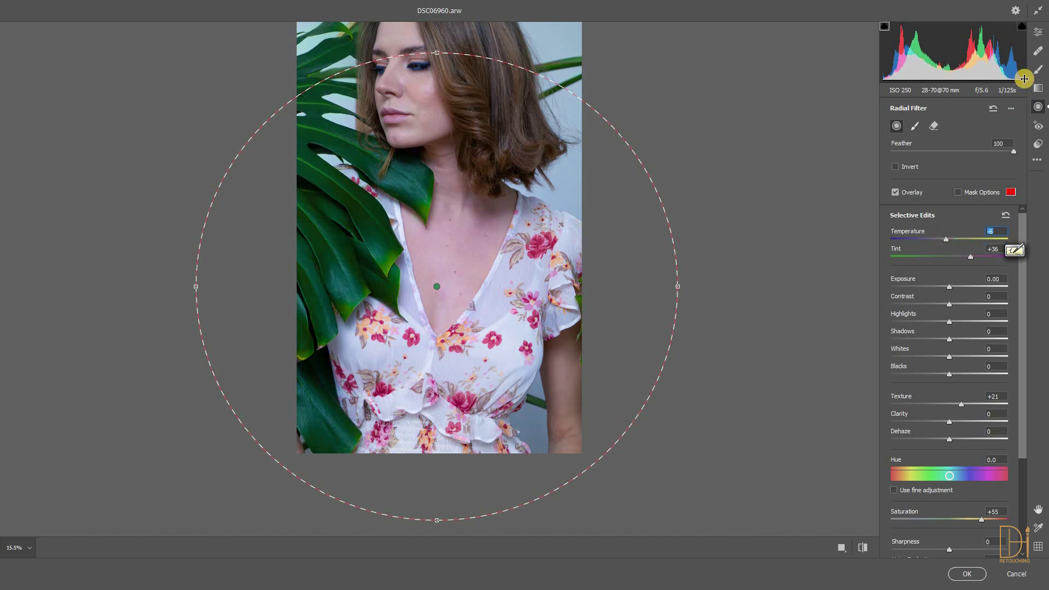
Raise the Magentas saturation to about +21 in the Color Mixer and apply the Camera Raw filter
click(1038, 36)
scroll(934, 213, up, 10)
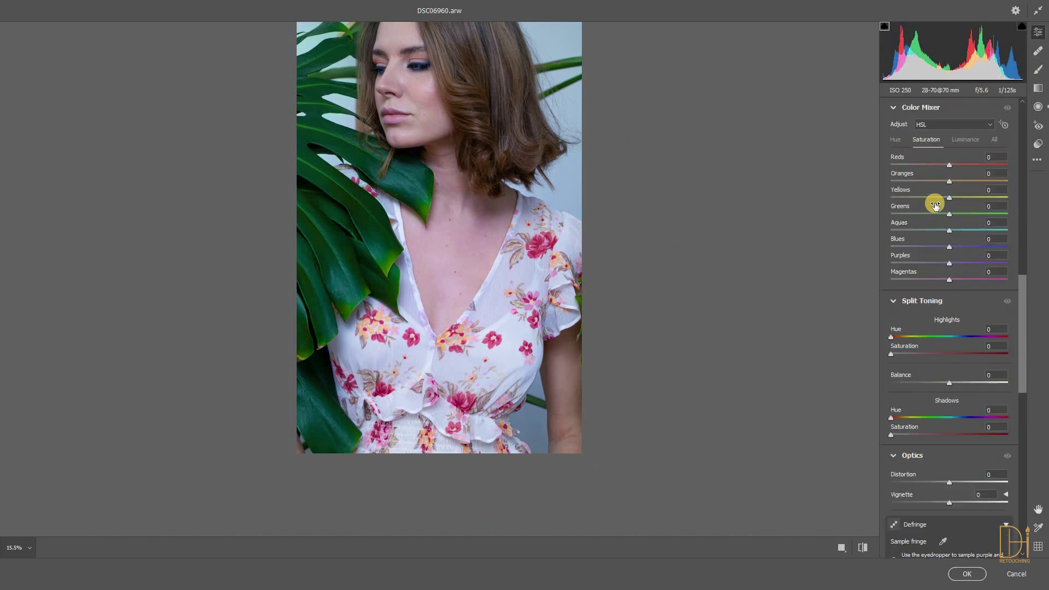
drag(950, 281, 961, 279)
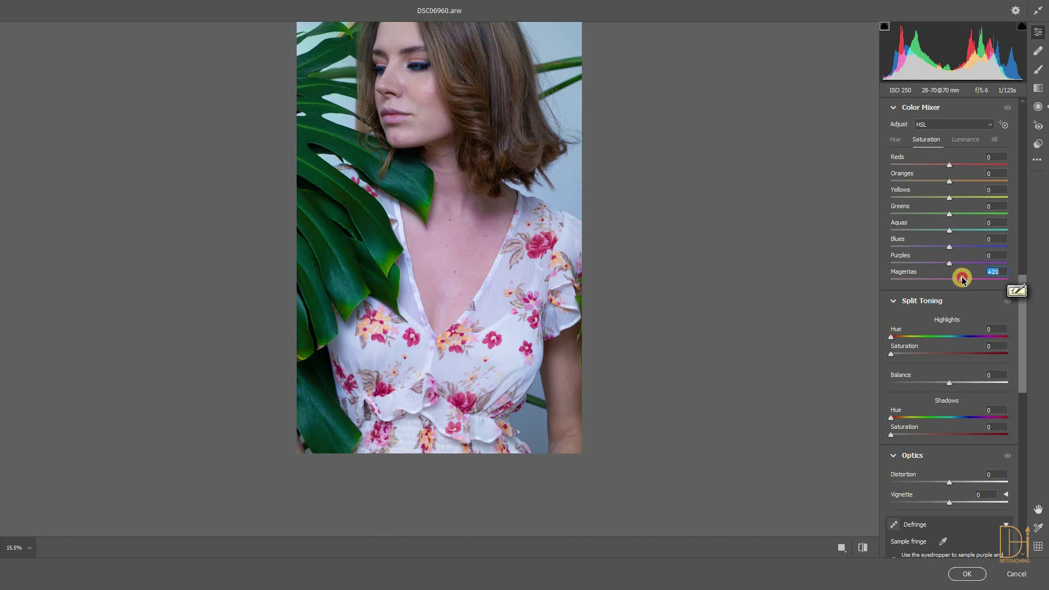
click(964, 143)
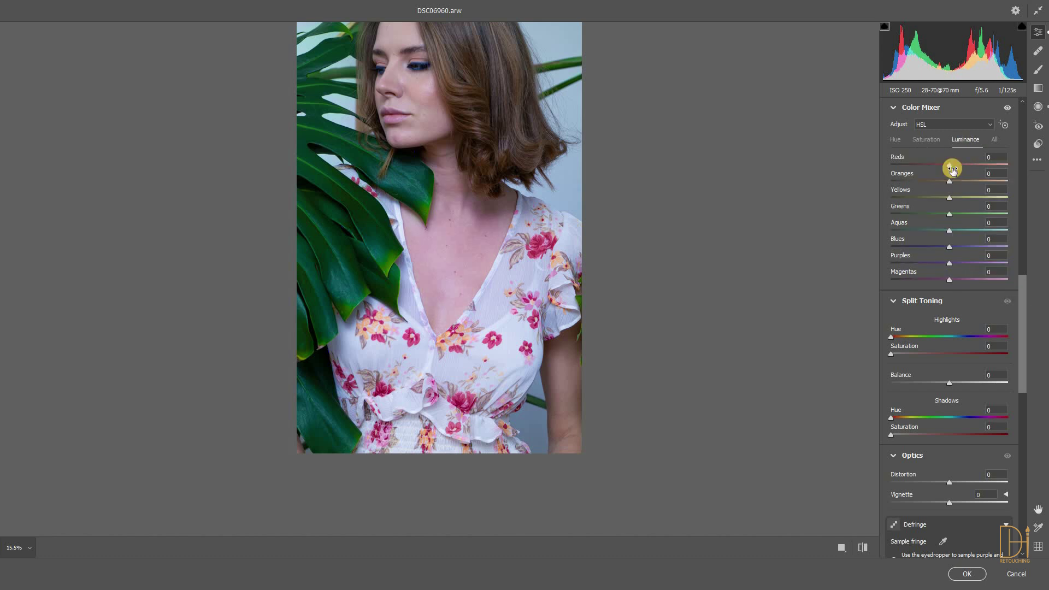
scroll(960, 305, up, 10)
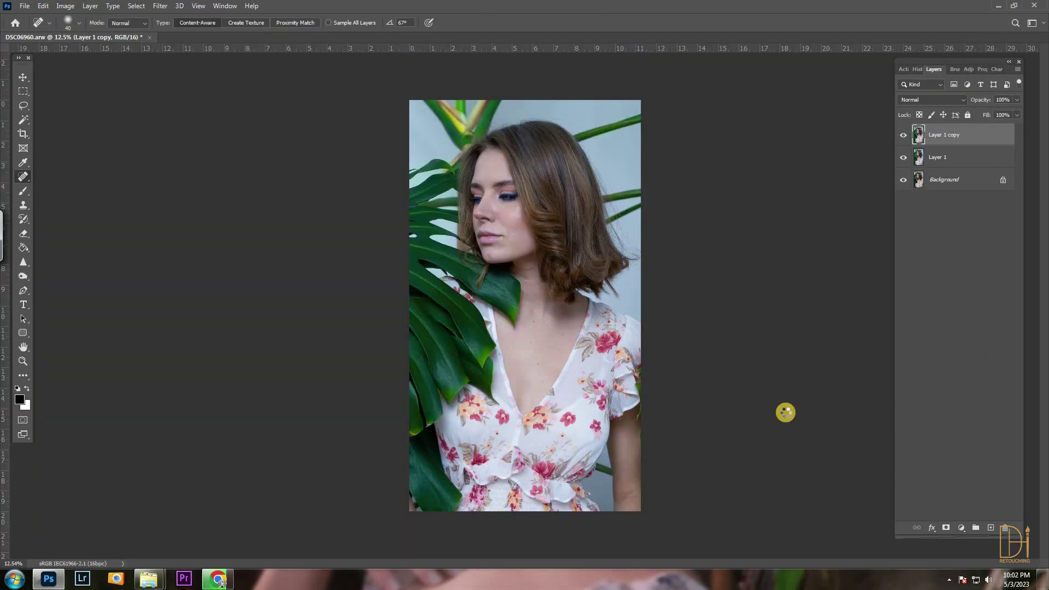
Hide the filtered copy with a black mask and paint it white over the dress below the leaves
alt+click(953, 527)
key(b)
key(x)
scroll(363, 434, up, 5)
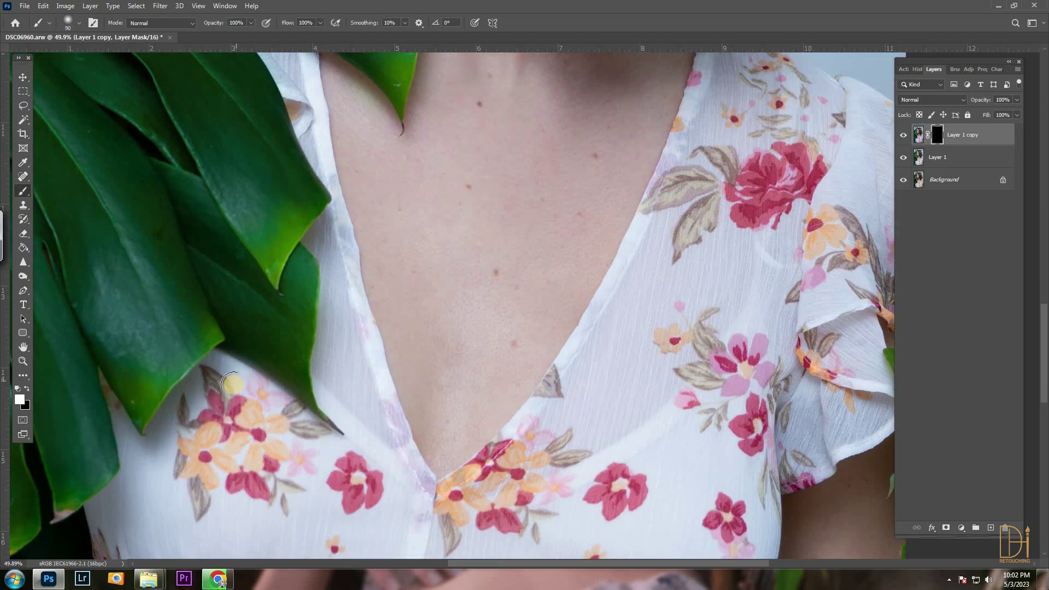
mouse_move(227, 402)
mouse_down()
mouse_move(271, 423)
mouse_move(274, 459)
mouse_up()
mouse_move(274, 459)
mouse_down()
mouse_move(276, 407)
mouse_move(307, 352)
mouse_up()
mouse_move(167, 424)
mouse_down()
mouse_move(193, 382)
mouse_move(197, 341)
mouse_up()
mouse_move(359, 235)
mouse_down()
mouse_move(413, 319)
mouse_move(434, 385)
mouse_up()
mouse_move(339, 539)
mouse_down()
mouse_move(300, 398)
mouse_move(131, 351)
mouse_move(421, 253)
mouse_move(488, 268)
mouse_up()
drag(343, 233, 391, 362)
drag(369, 266, 364, 395)
Paint the mask white along the narrow strip of dress between the leaf tips and the neckline with a smaller brush
key([)
key([)
key([)
key([)
key([)
key([)
key([)
key([)
drag(388, 245, 421, 344)
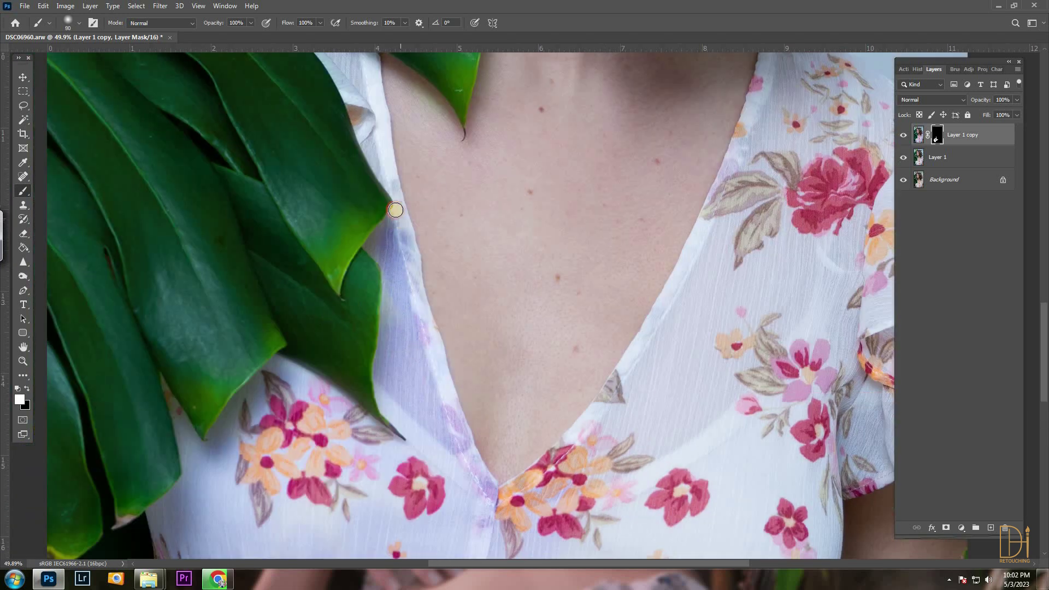
drag(387, 184, 371, 123)
drag(371, 121, 400, 279)
mouse_move(370, 228)
mouse_down()
mouse_move(371, 196)
mouse_move(383, 194)
mouse_move(343, 183)
mouse_up()
mouse_move(258, 118)
mouse_down()
mouse_move(312, 234)
mouse_move(405, 312)
mouse_move(446, 389)
mouse_up()
Enlarge the brush to 250 and paint the mask white over the far side of the neckline, shoulder and sleeve
scroll(403, 330, down, 5)
scroll(403, 330, right, 3)
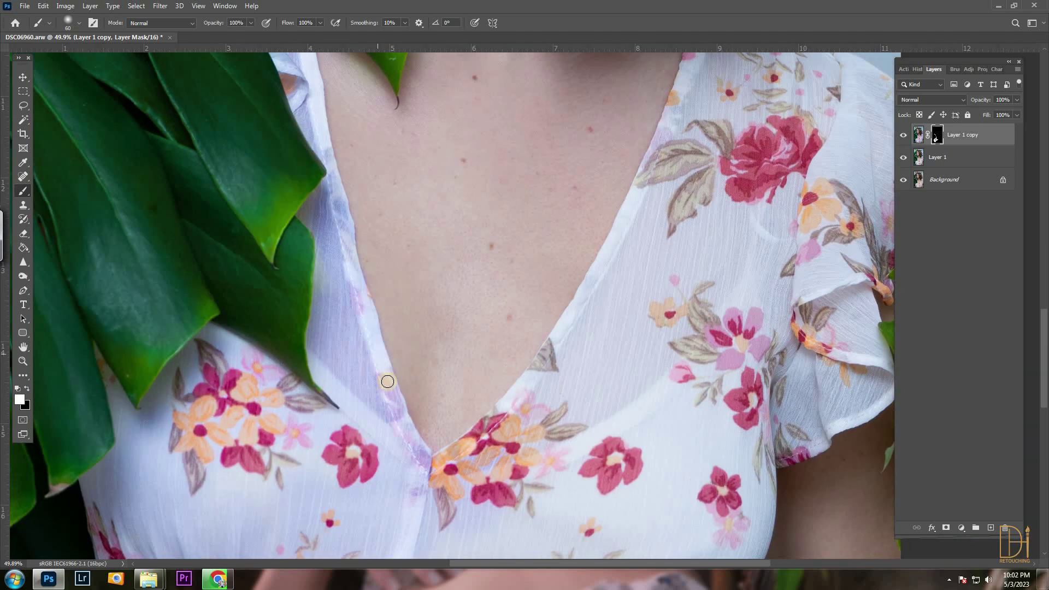
key(bracketright)
key(bracketright)
key(bracketright)
key(bracketright)
key(bracketright)
key(bracketright)
key(bracketright)
key(bracketright)
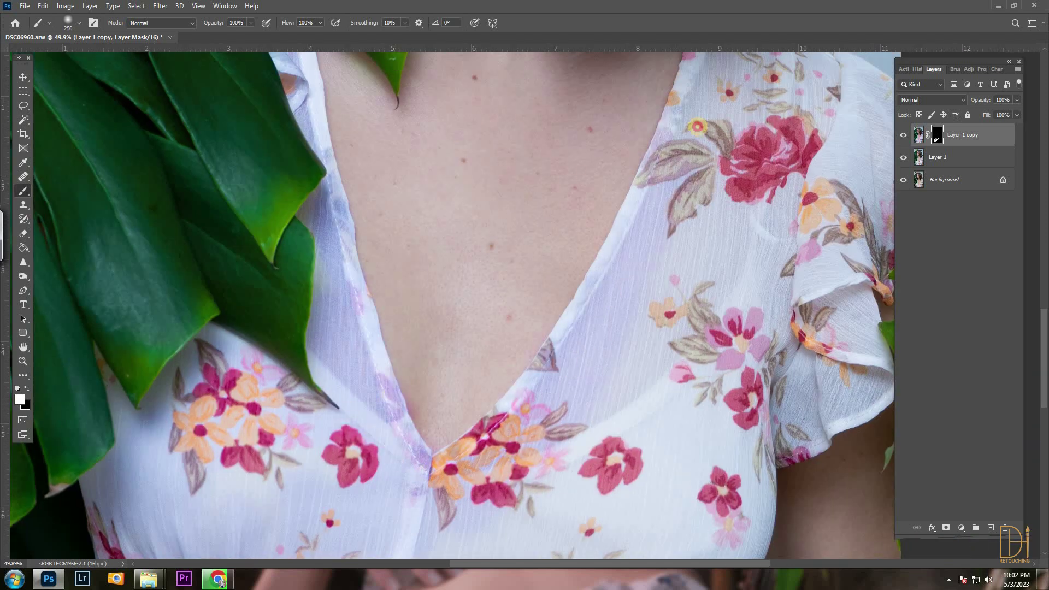
scroll(606, 238, up, 5)
scroll(607, 238, right, 3)
scroll(607, 238, down, 4)
scroll(607, 238, right, 2)
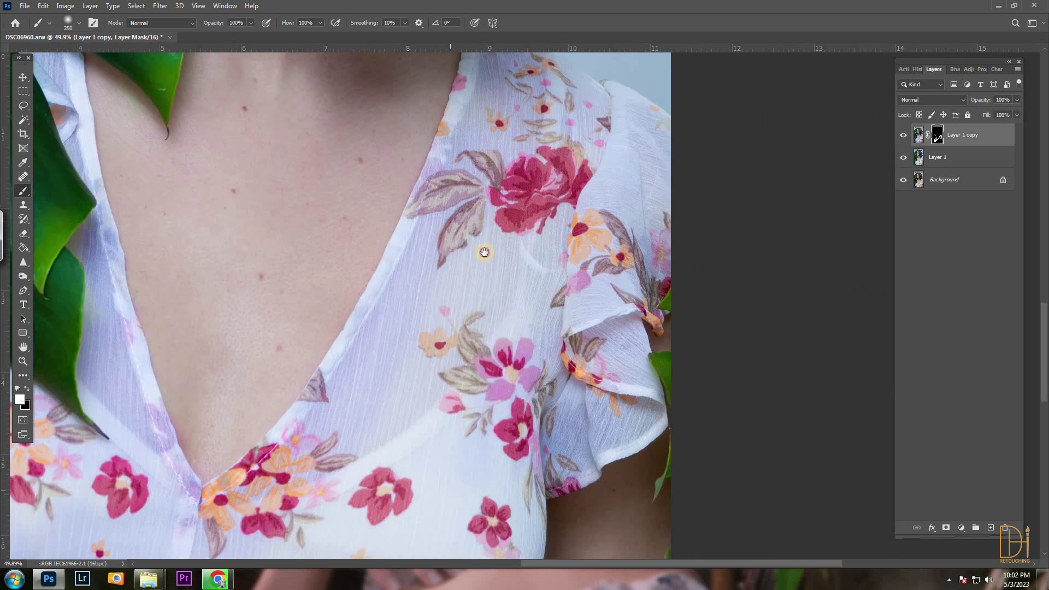
Paint the mask white over the front bodice and the ruffled waist of the dress with a 700 brush
scroll(484, 248, down, 4)
scroll(441, 495, down, 4)
scroll(363, 371, left, 3)
scroll(183, 390, down, 3)
scroll(182, 390, left, 2)
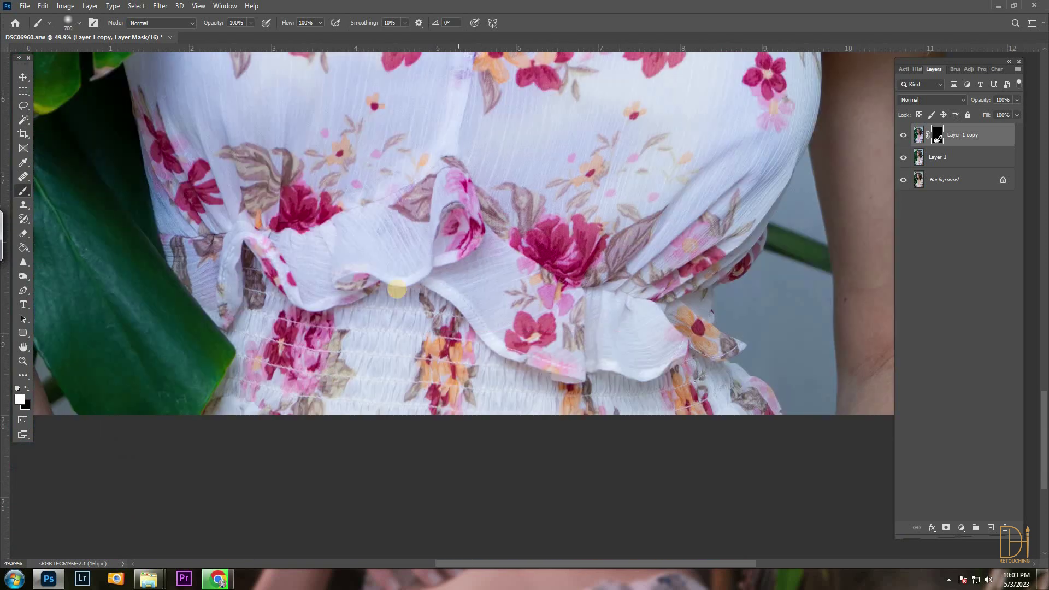
scroll(489, 290, up, 3)
scroll(489, 290, left, 2)
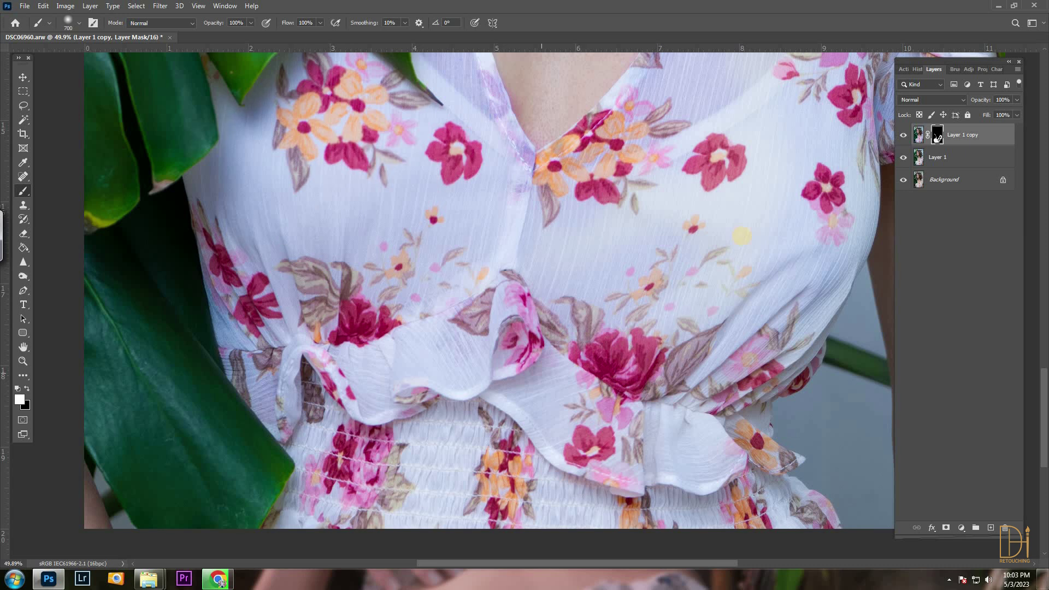
scroll(741, 236, up, 3)
scroll(742, 236, right, 2)
scroll(541, 312, up, 4)
scroll(541, 312, right, 3)
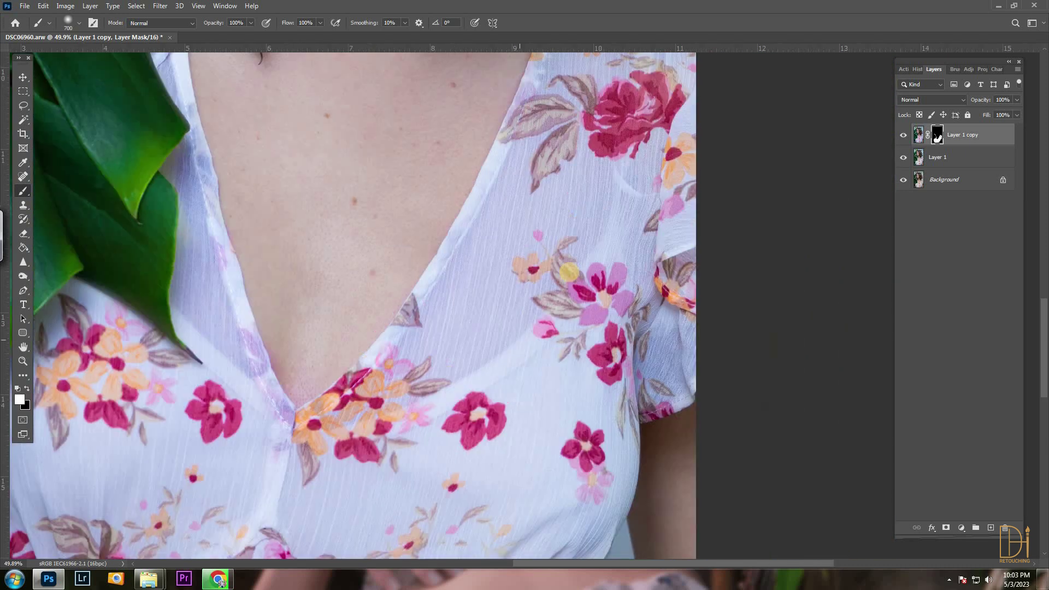
drag(569, 271, 535, 352)
Merge the masked dress layer down into Layer 1 and toggle its visibility to compare it with the original
key(ctrl+minus)
key(ctrl+0)
key(ctrl+e)
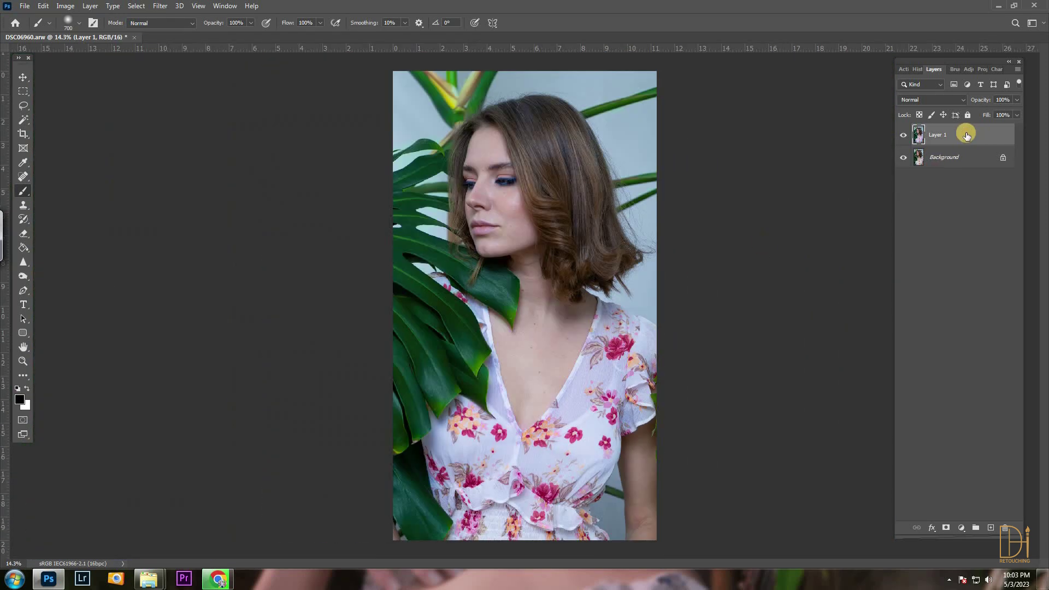
click(903, 136)
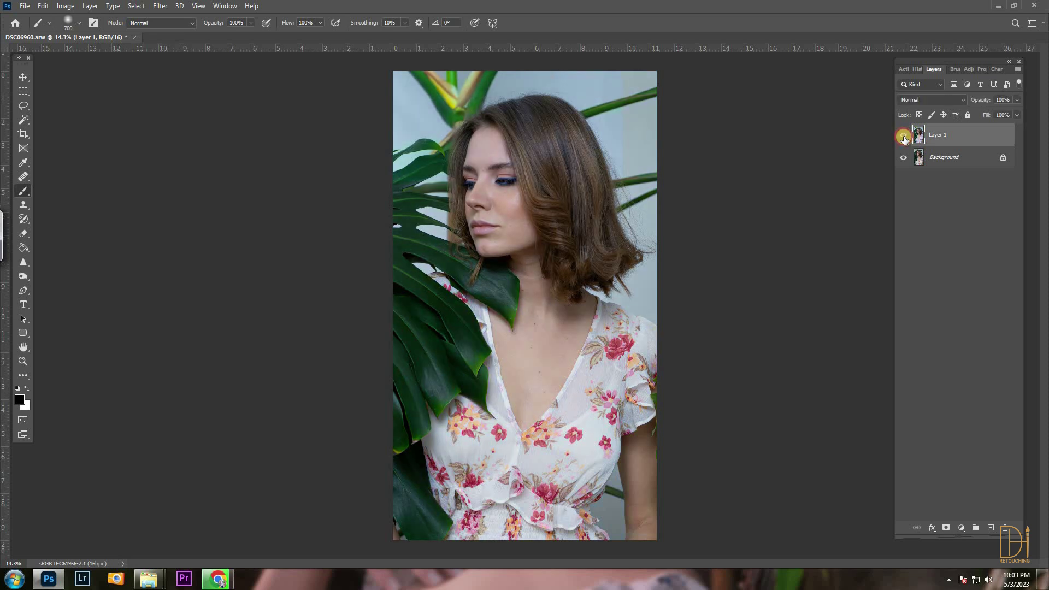
click(903, 136)
Duplicate Layer 1, open the Camera Raw Filter on the copy and draw a Radial Filter around the head and hair
key(ctrl+j)
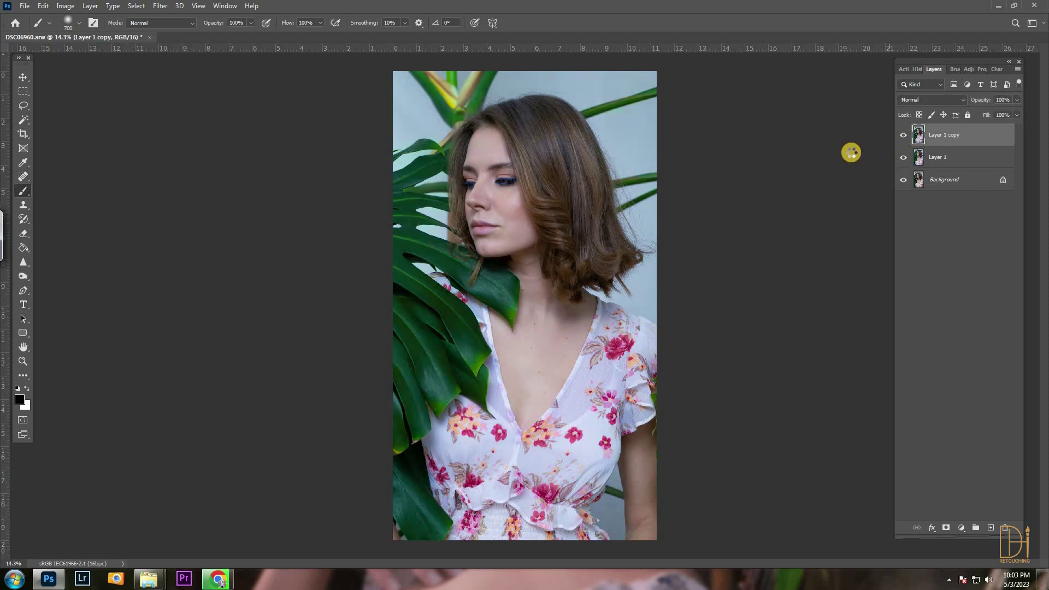
key(ctrl+shift+a)
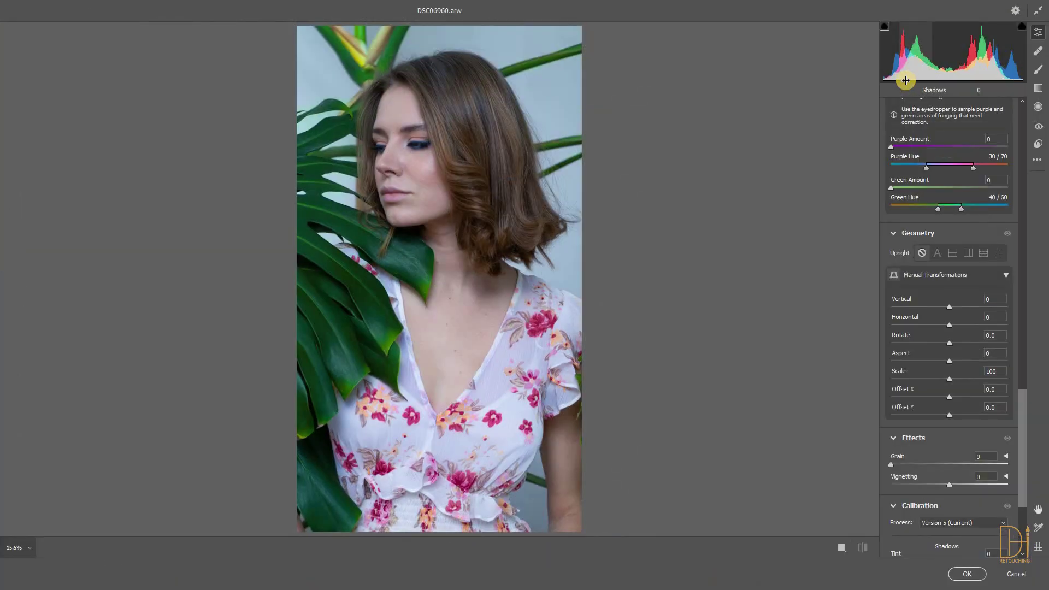
click(1038, 108)
drag(464, 113, 562, 229)
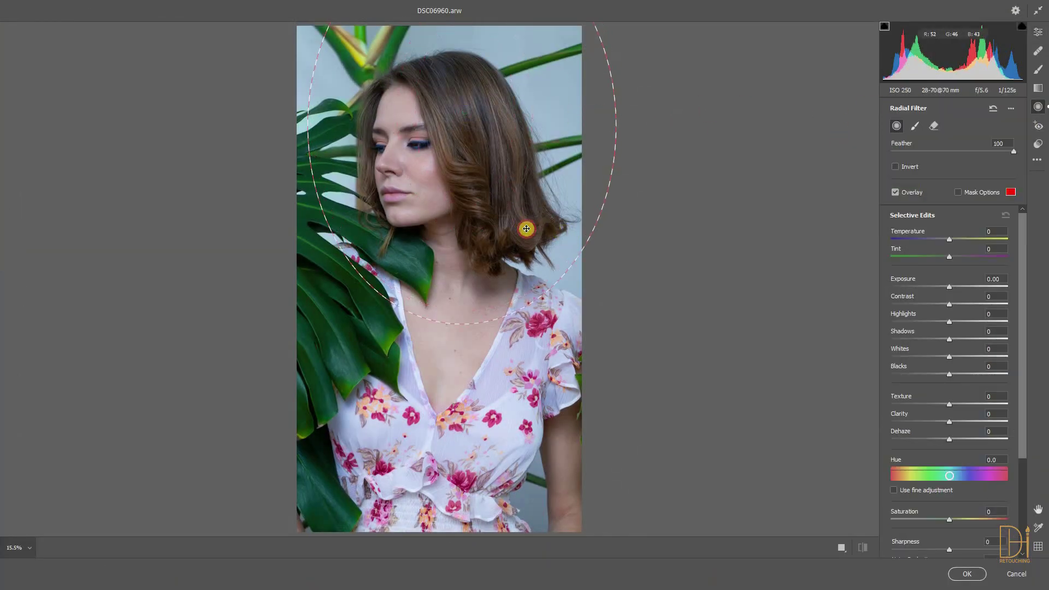
Set the radial filter to Blacks +1 and Shadows +20, raise its Saturation slightly and apply it
drag(949, 374, 969, 340)
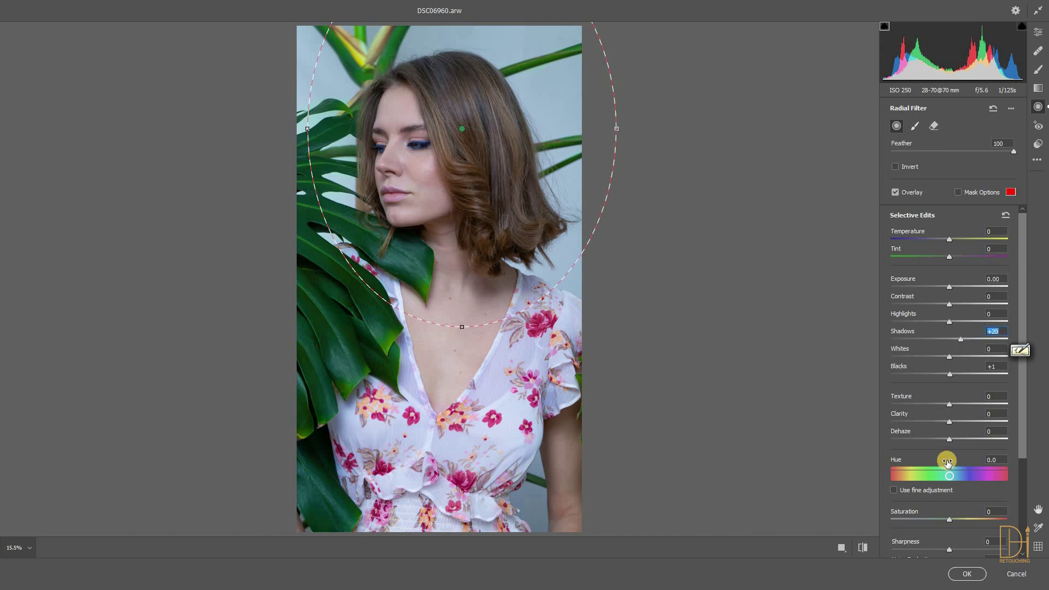
drag(965, 516, 967, 517)
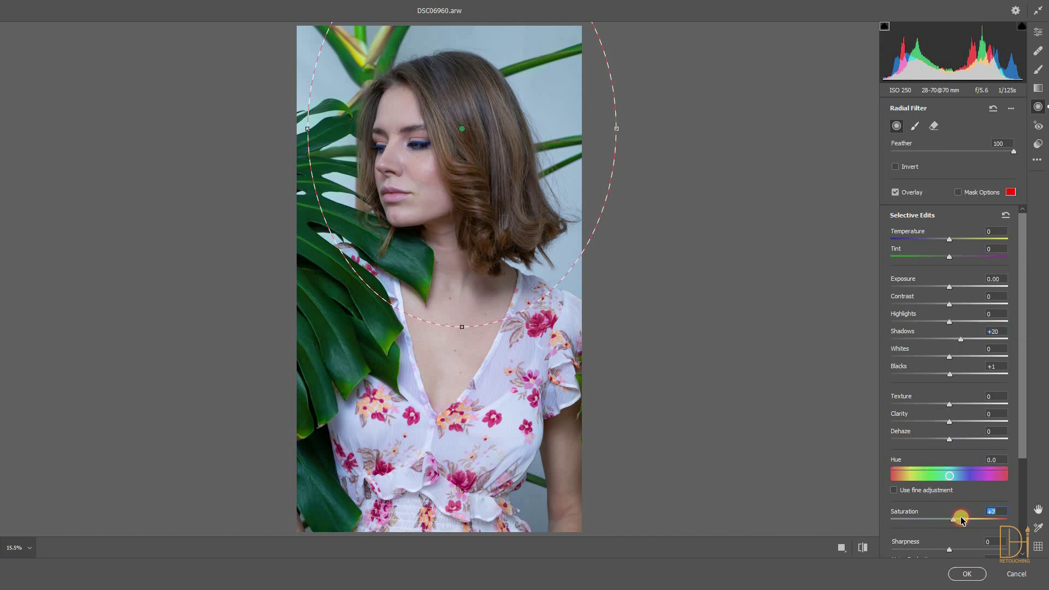
click(981, 574)
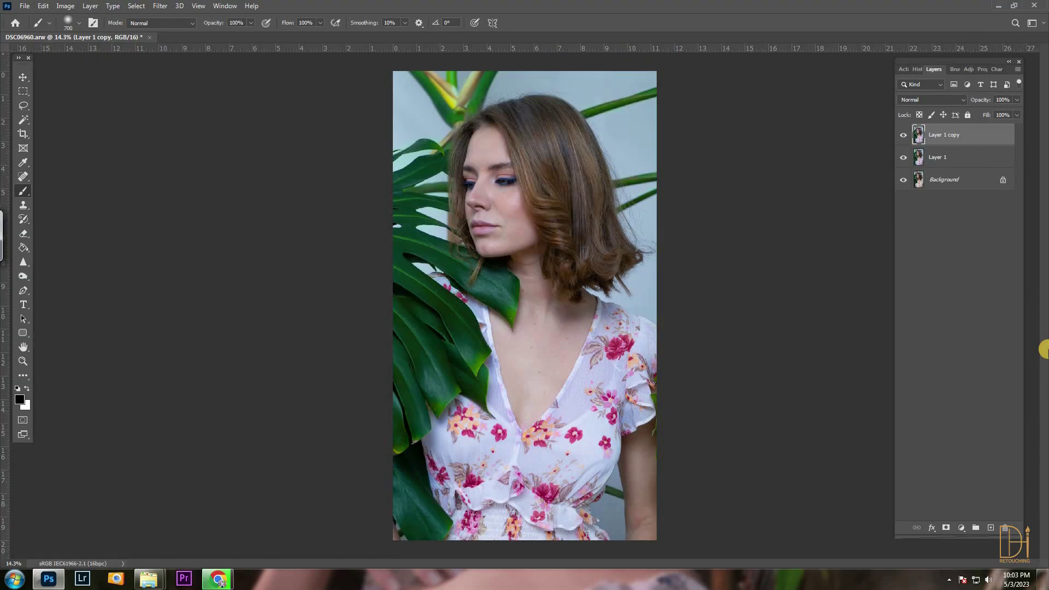
Hide the filtered copy with a black mask and paint it white over the main body of the hair
alt+click(953, 527)
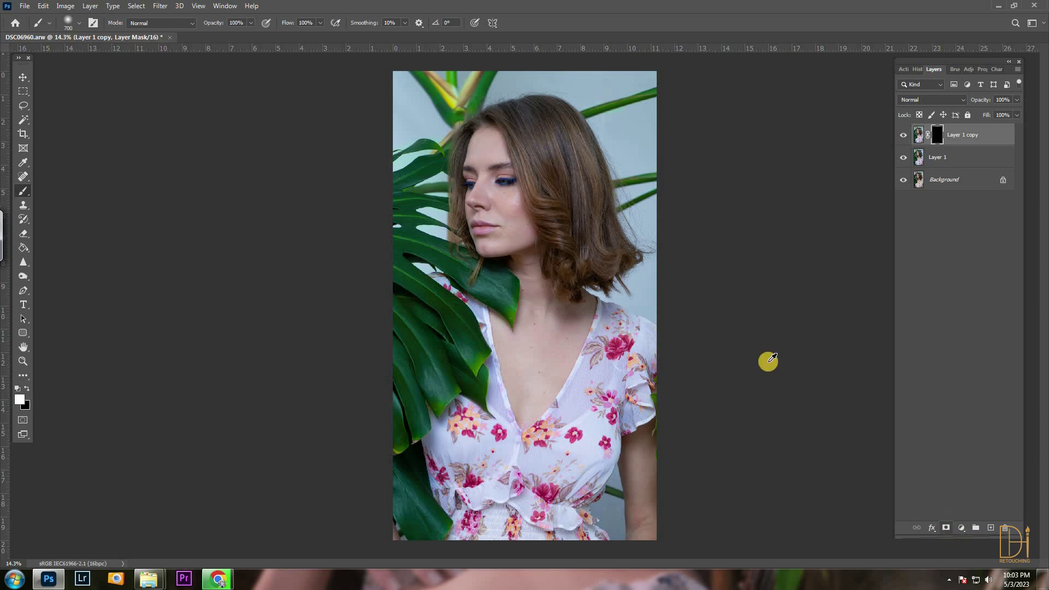
scroll(766, 361, up, 3)
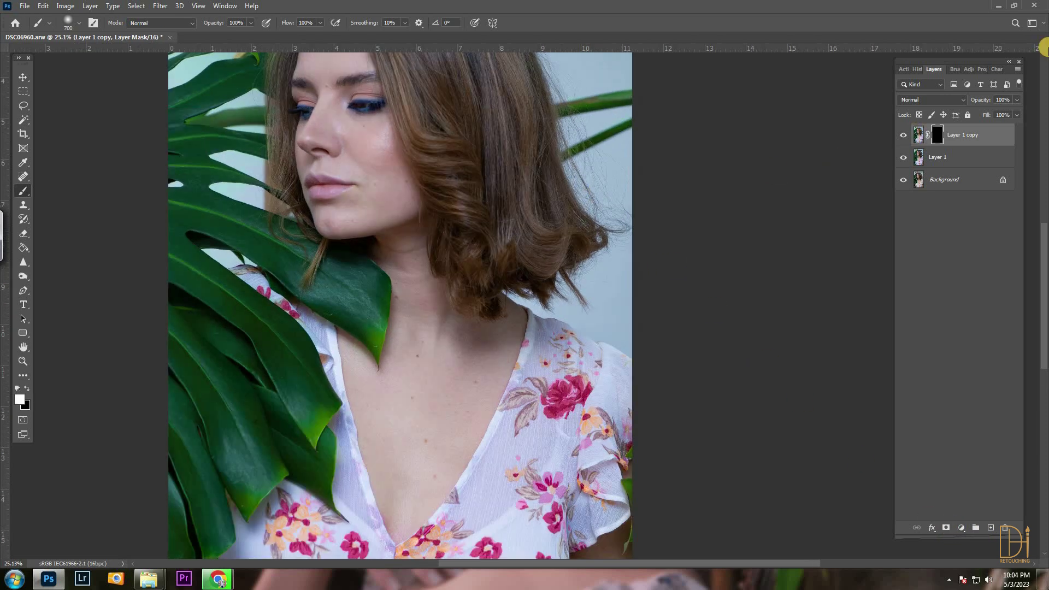
scroll(465, 402, up, 3)
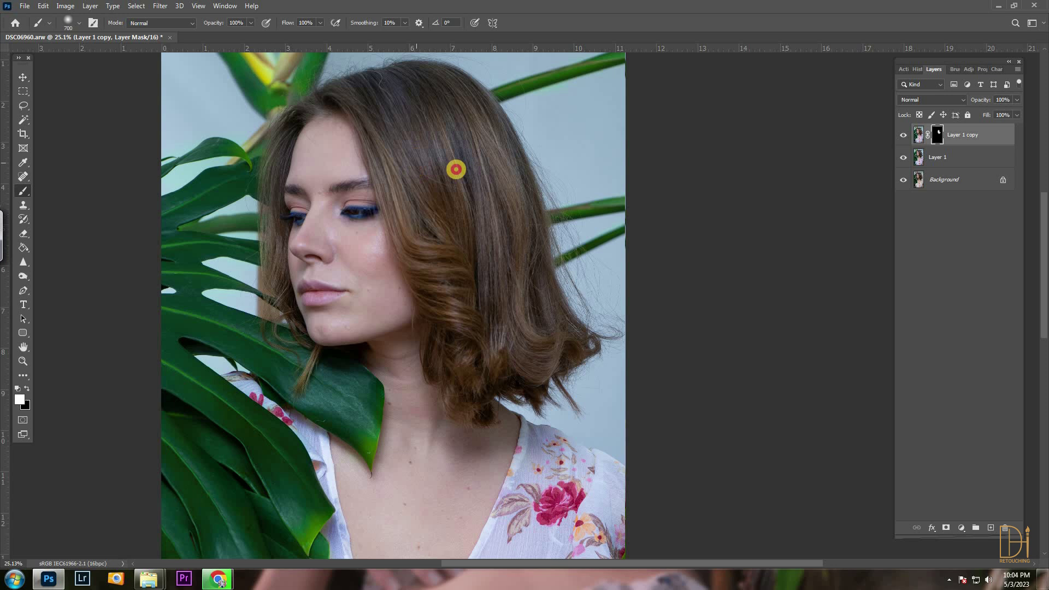
drag(471, 257, 490, 268)
key(bracketleft)
key(bracketleft)
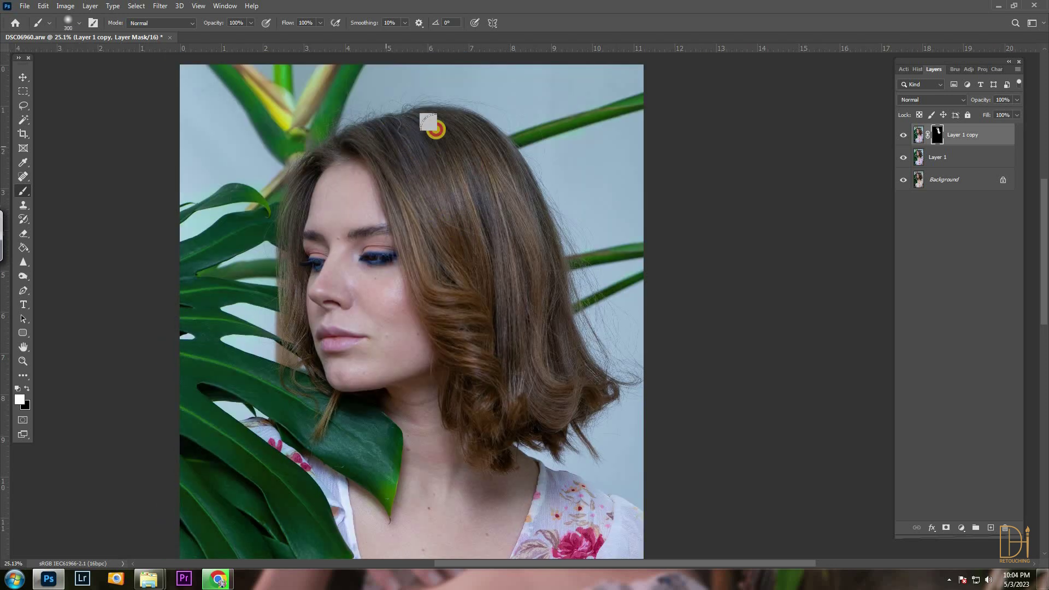
Finish painting the hair mask with adjusted brush sizes, merge it down into Layer 1 and duplicate the result
key(bracketleft)
key(bracketleft)
key(bracketleft)
key(bracketleft)
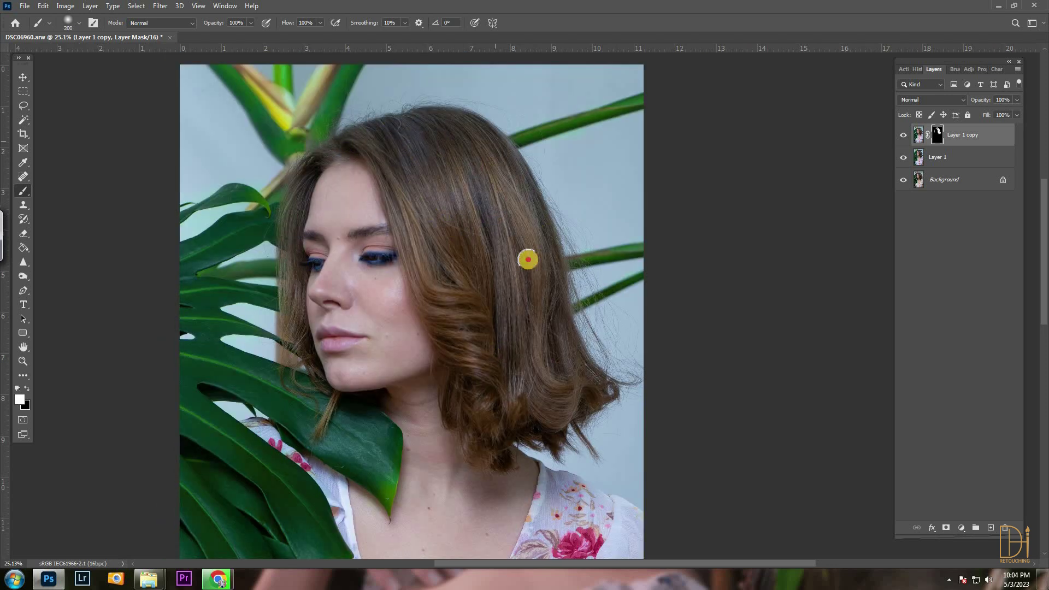
key(bracketright)
key(bracketright)
key(bracketright)
key(bracketright)
key(ctrl+z)
scroll(435, 206, up, 3)
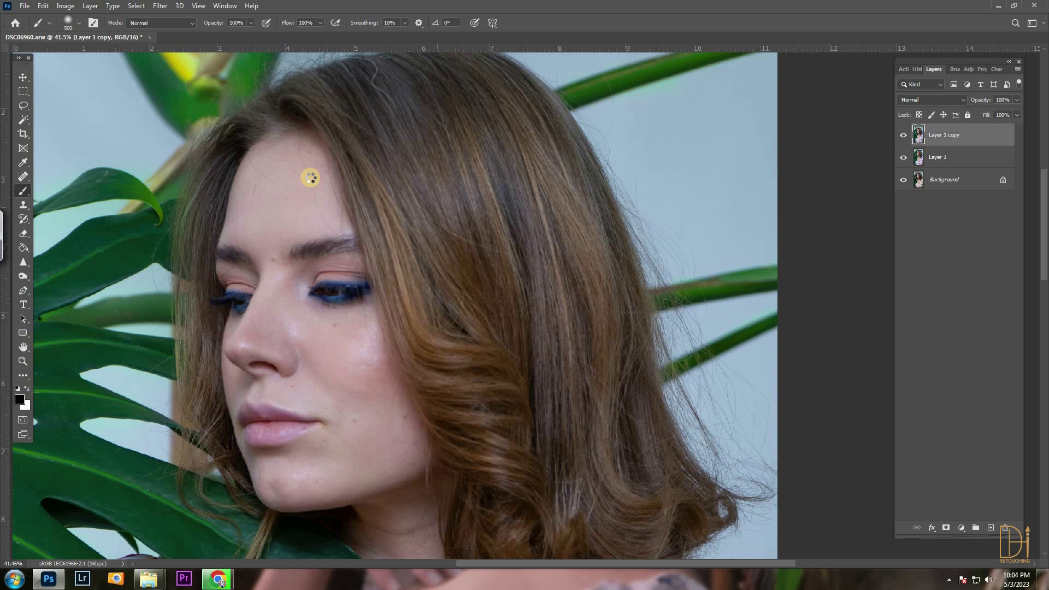
Draw a Camera Raw Radial Filter across the eyes with Temperature -20, Exposure +0.20 and Saturation +20
key(ctrl+shift+a)
mouse_move(467, 134)
mouse_down()
mouse_move(389, 228)
mouse_move(445, 242)
mouse_up()
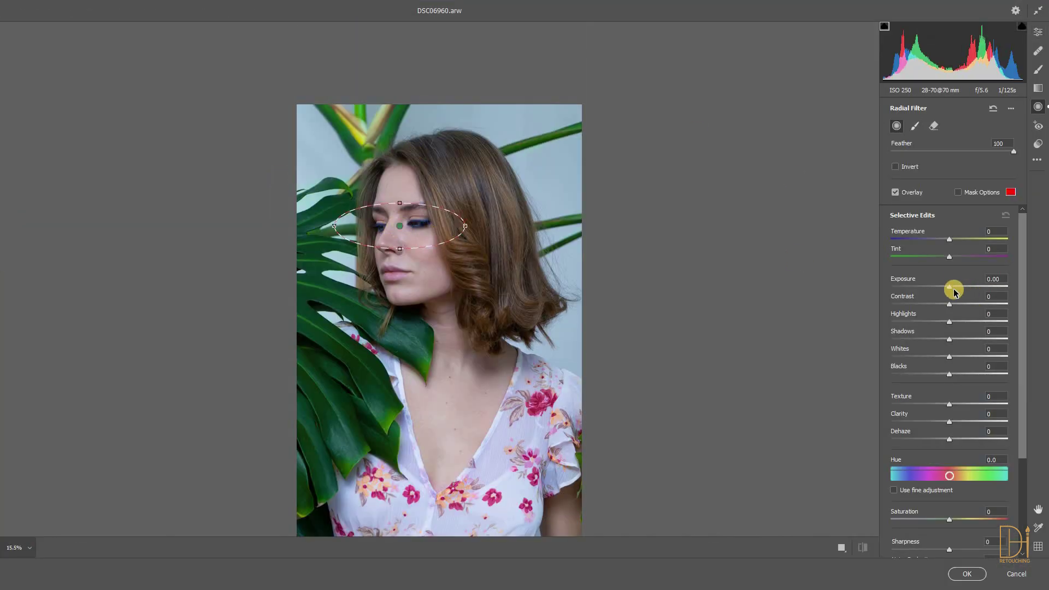
drag(939, 238, 937, 239)
drag(951, 519, 961, 519)
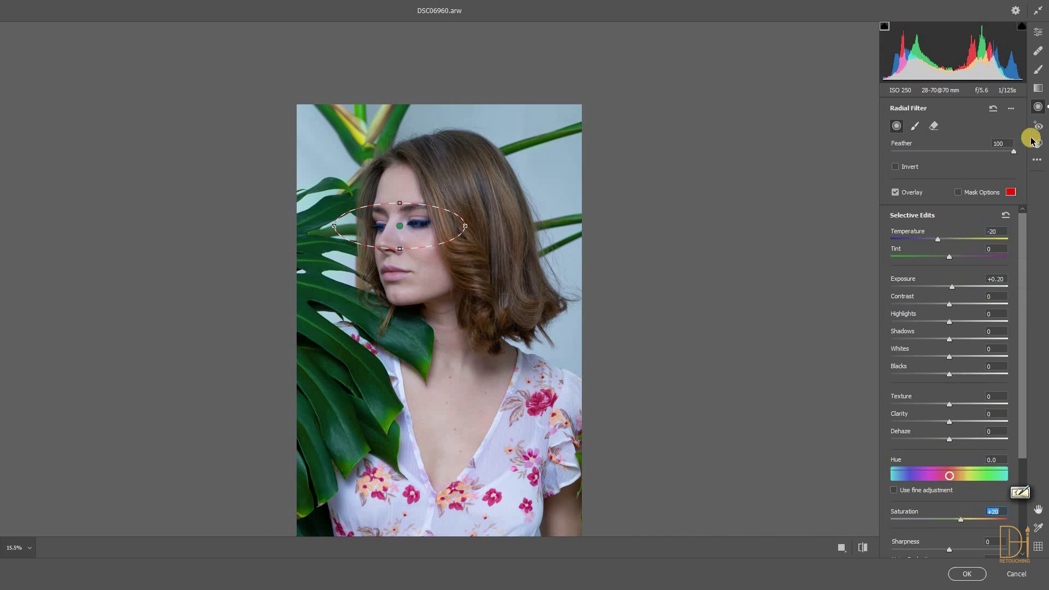
Lower the Blues luminance slightly in the Color Mixer, apply the filter and hide the filtered copy with a black mask
click(1039, 37)
scroll(939, 173, up, 10)
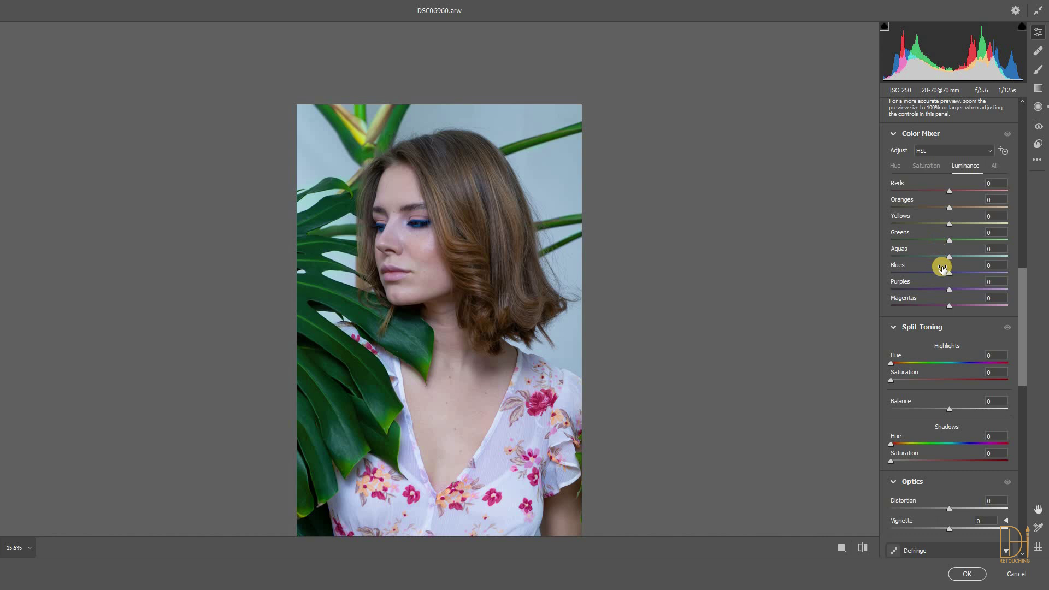
drag(943, 274, 944, 274)
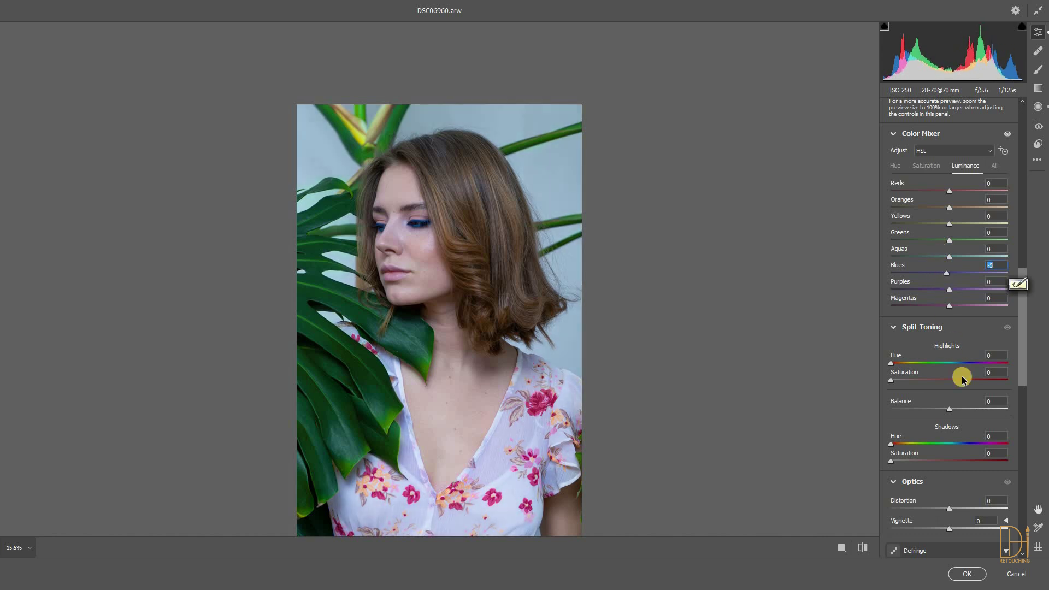
click(966, 574)
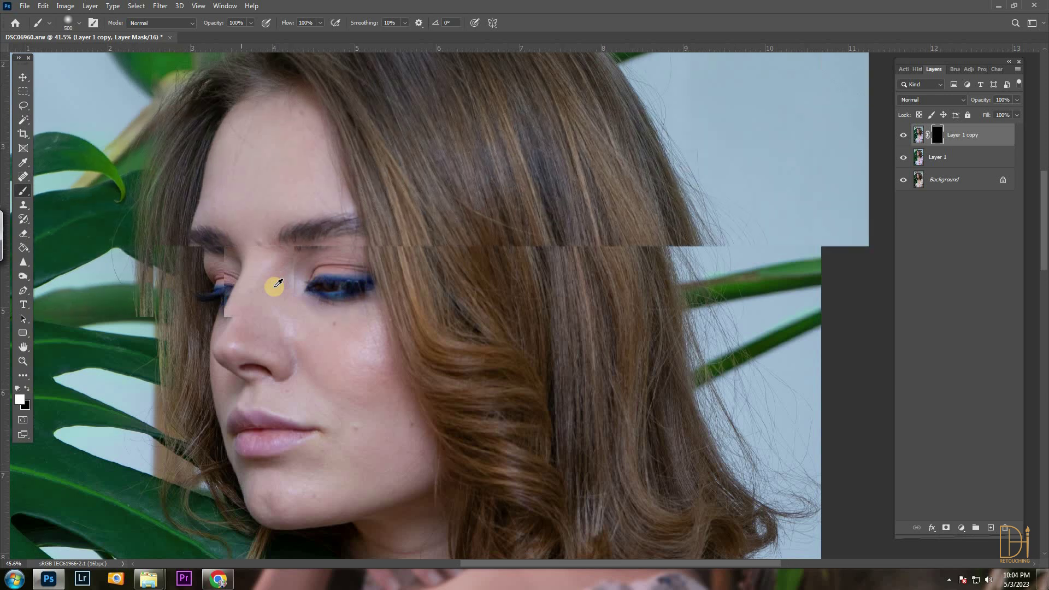
scroll(277, 286, up, 3)
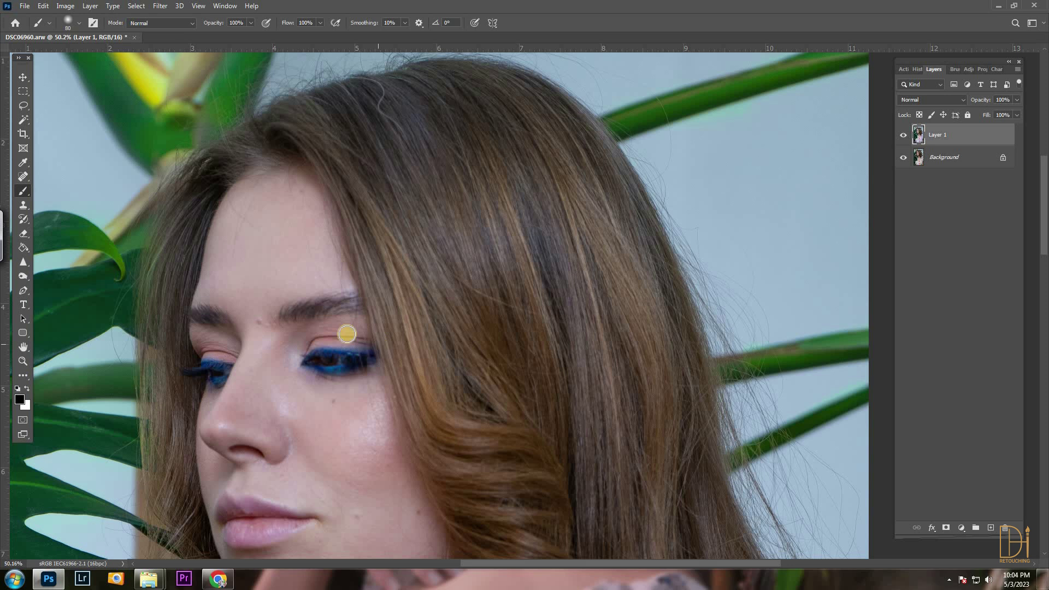
Duplicate Layer 1 and heal the small marks under the eye and between the eyebrows with the Spot Healing Brush
scroll(347, 333, down, 8)
key(ctrl+j)
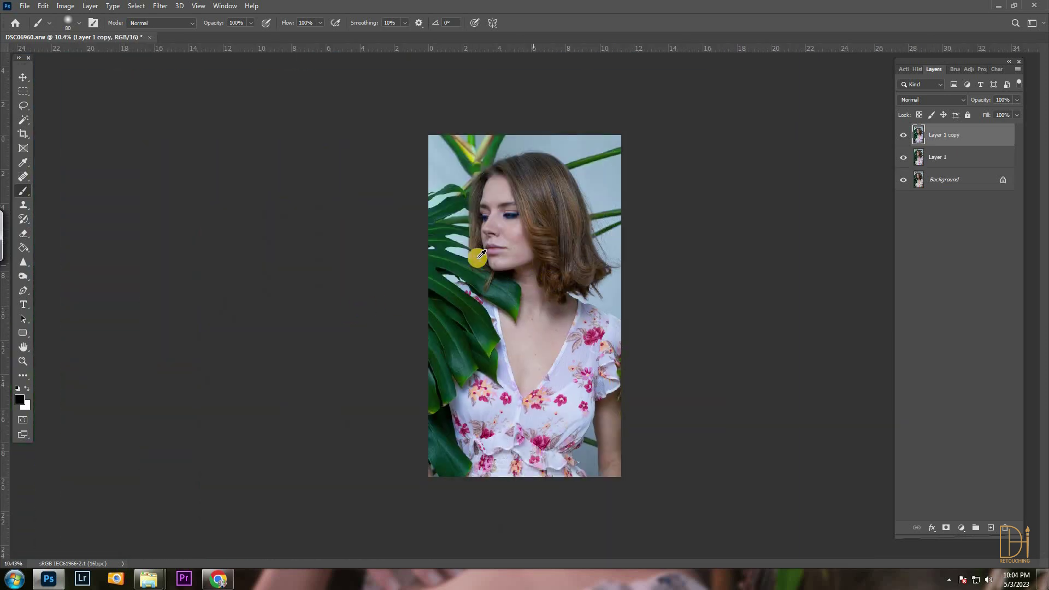
scroll(476, 258, up, 3)
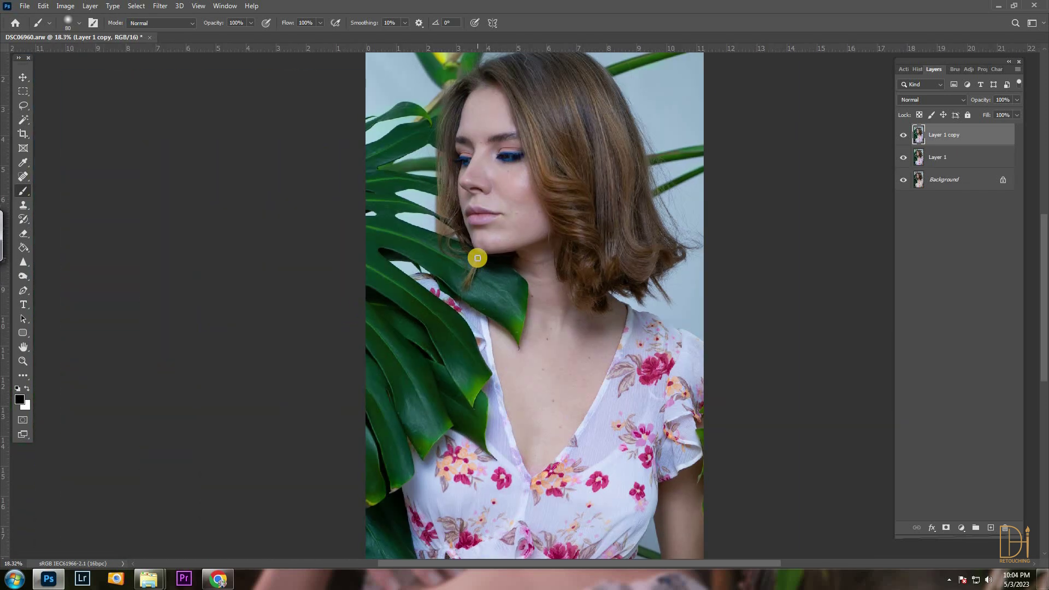
click(23, 176)
scroll(558, 359, up, 9)
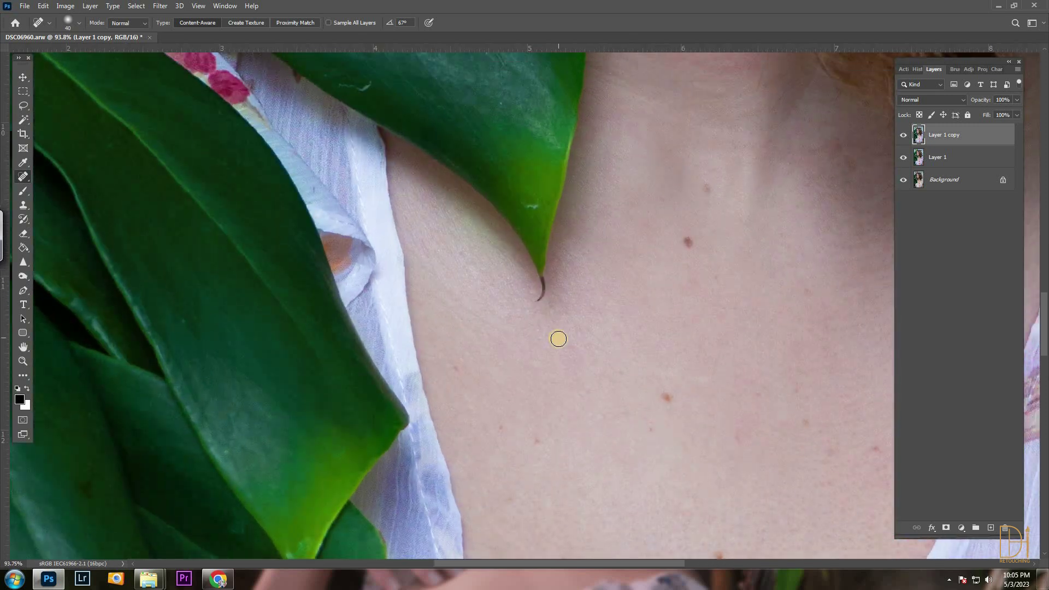
drag(520, 399, 421, 470)
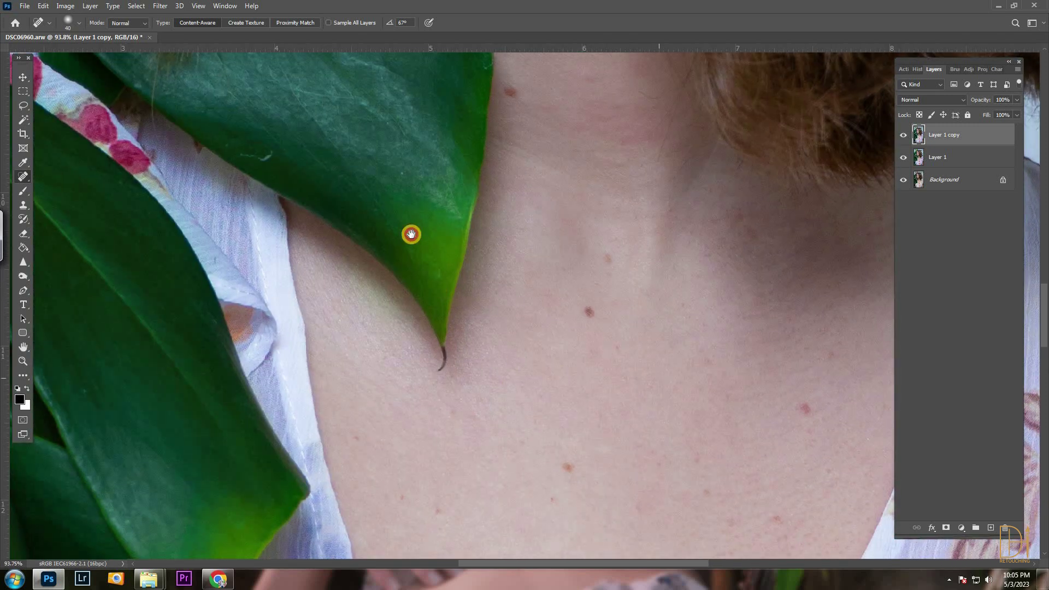
drag(411, 234, 162, 97)
scroll(563, 337, up, 10)
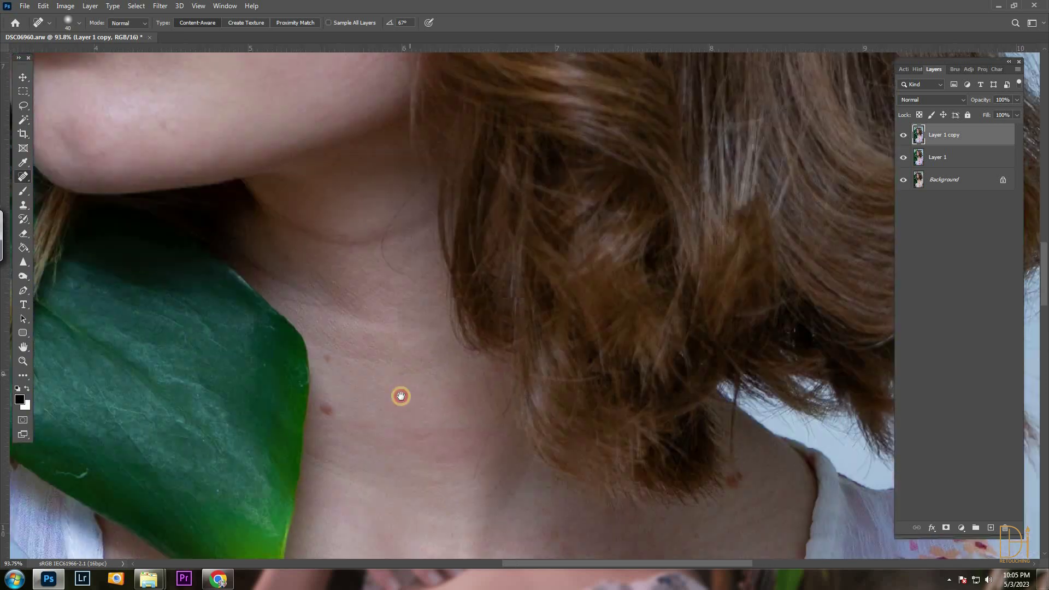
scroll(454, 326, up, 5)
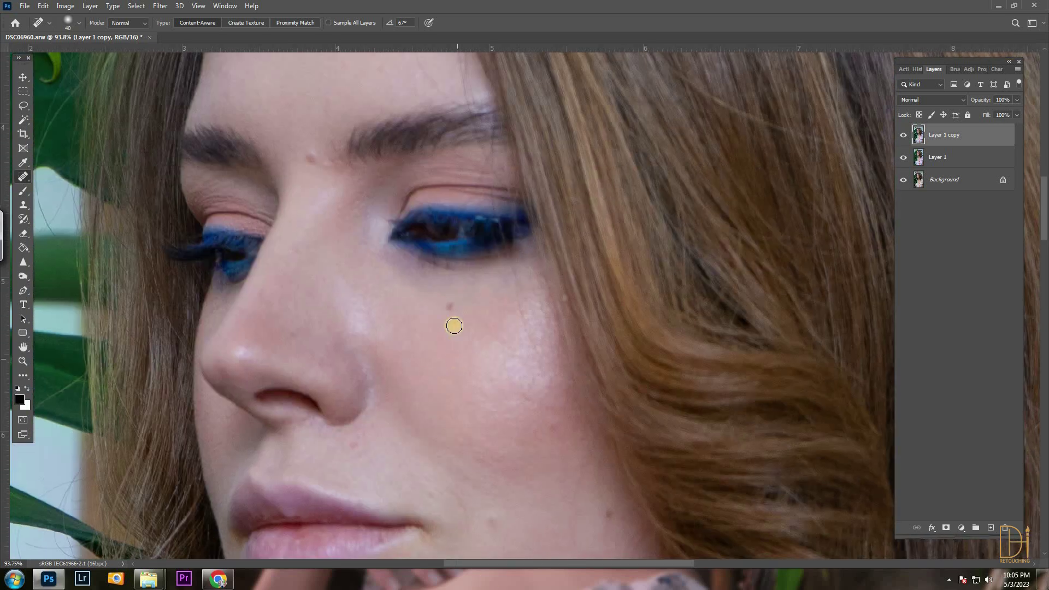
scroll(328, 326, up, 6)
click(369, 329)
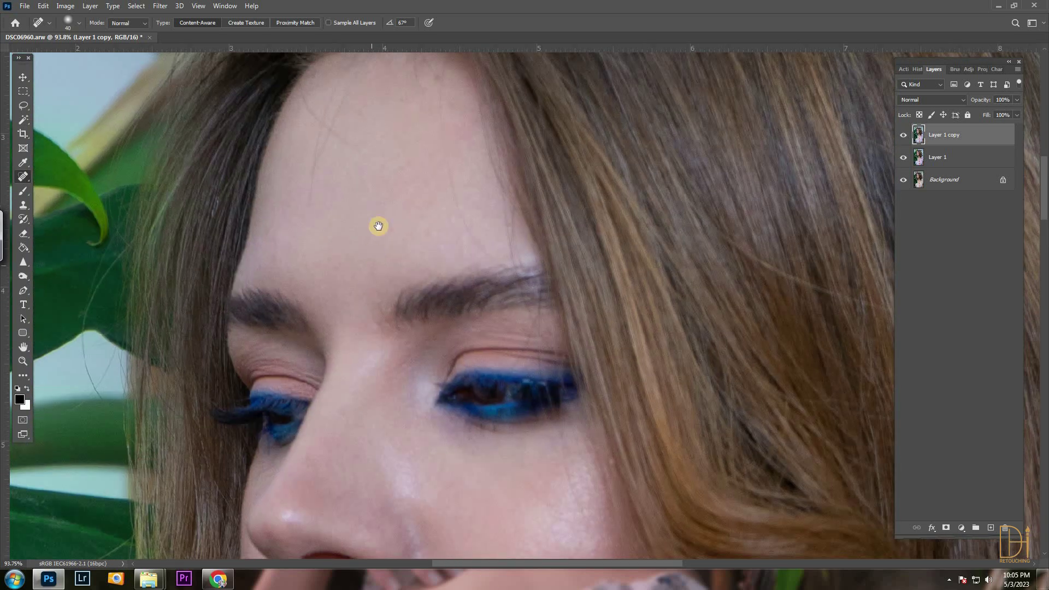
Heal the blemishes and stray hairs on the forehead with the Spot Healing Brush
scroll(379, 225, up, 5)
click(463, 233)
drag(315, 224, 364, 277)
click(368, 279)
mouse_move(319, 322)
mouse_down()
mouse_move(347, 244)
mouse_move(369, 239)
mouse_up()
scroll(468, 265, up, 3)
scroll(539, 363, down, 1)
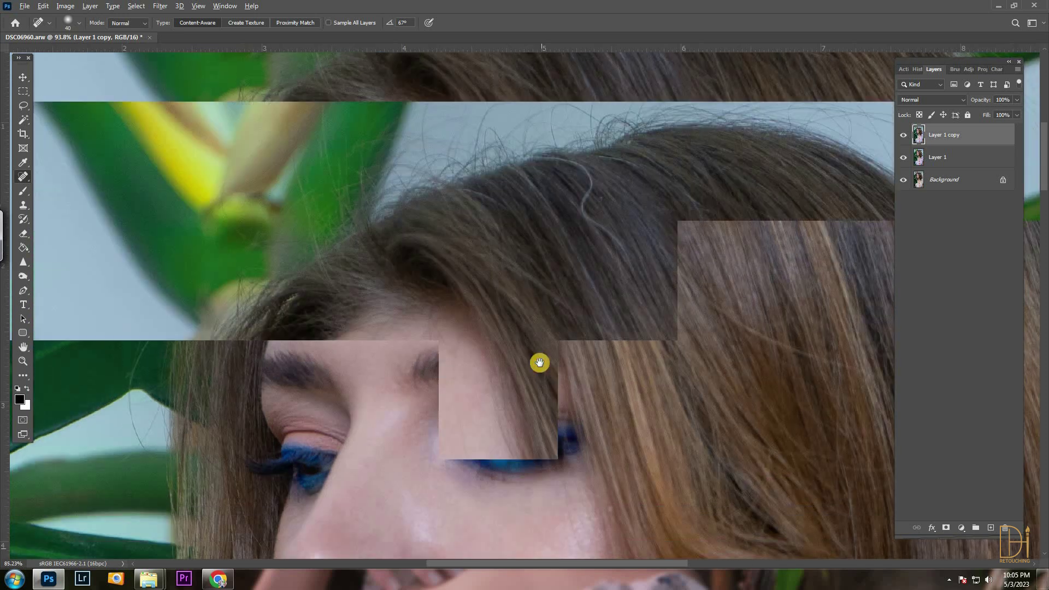
Check the healed hair, cheek and mouth areas at several magnifications, and merge the retouched copy into Layer 1
mouse_move(546, 164)
mouse_down()
mouse_move(584, 187)
mouse_move(586, 219)
mouse_move(627, 275)
mouse_up()
scroll(623, 283, down, 6)
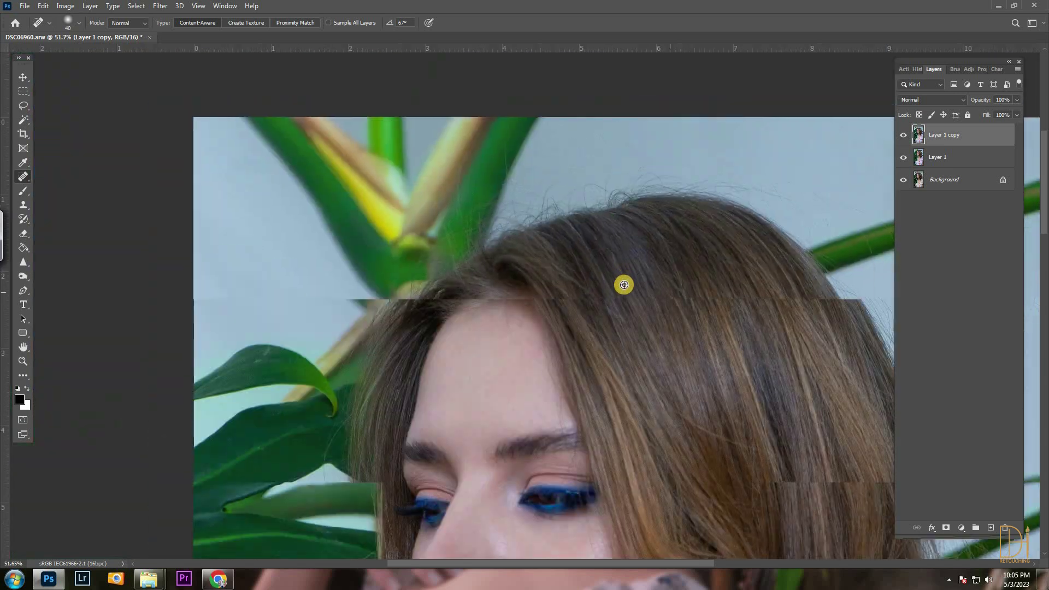
scroll(452, 372, up, 6)
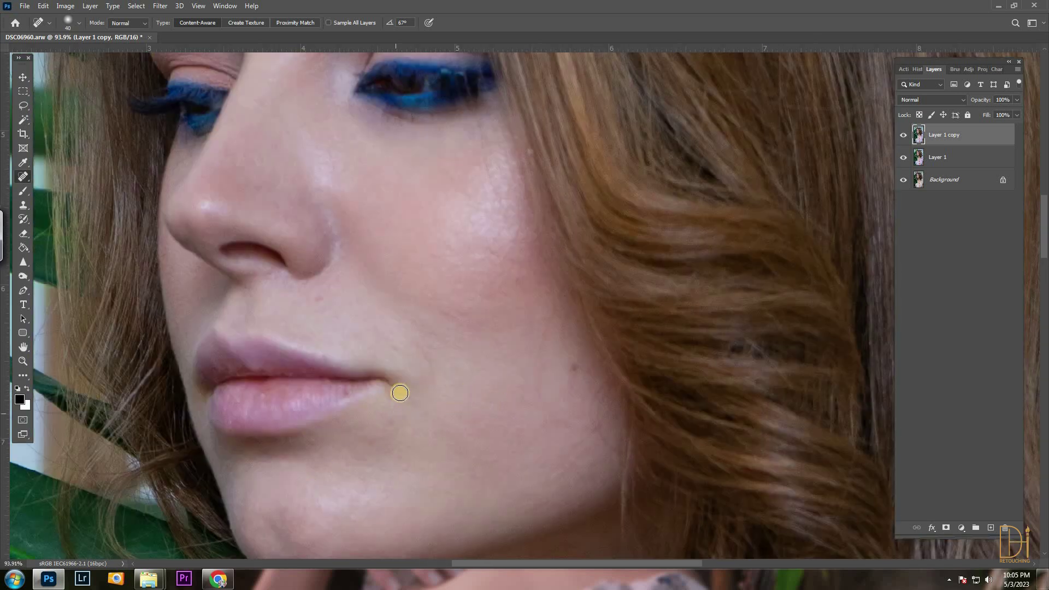
scroll(369, 332, down, 7)
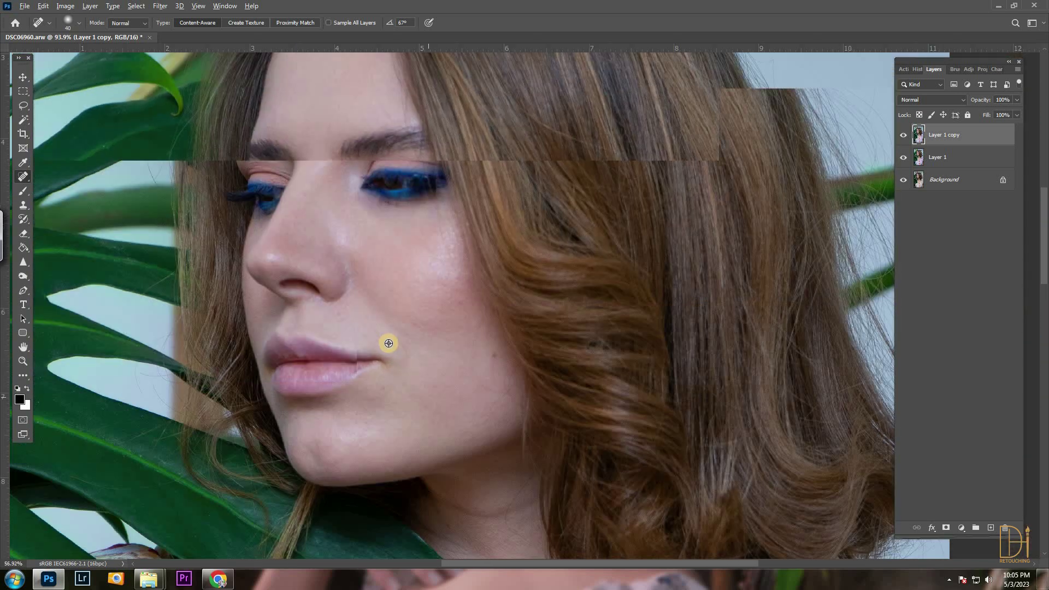
scroll(459, 328, down, 2)
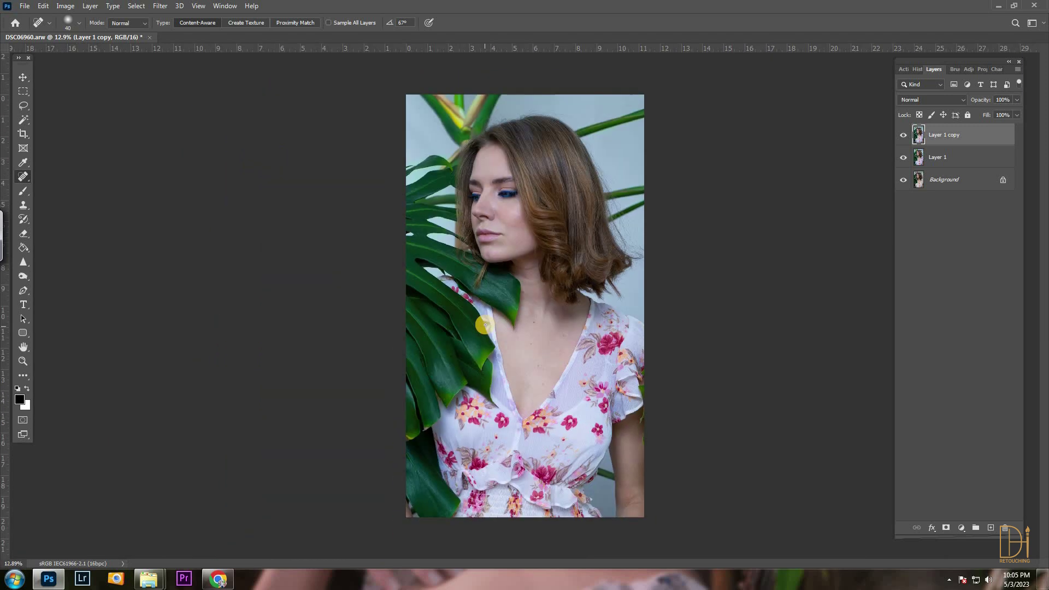
key(Delete)
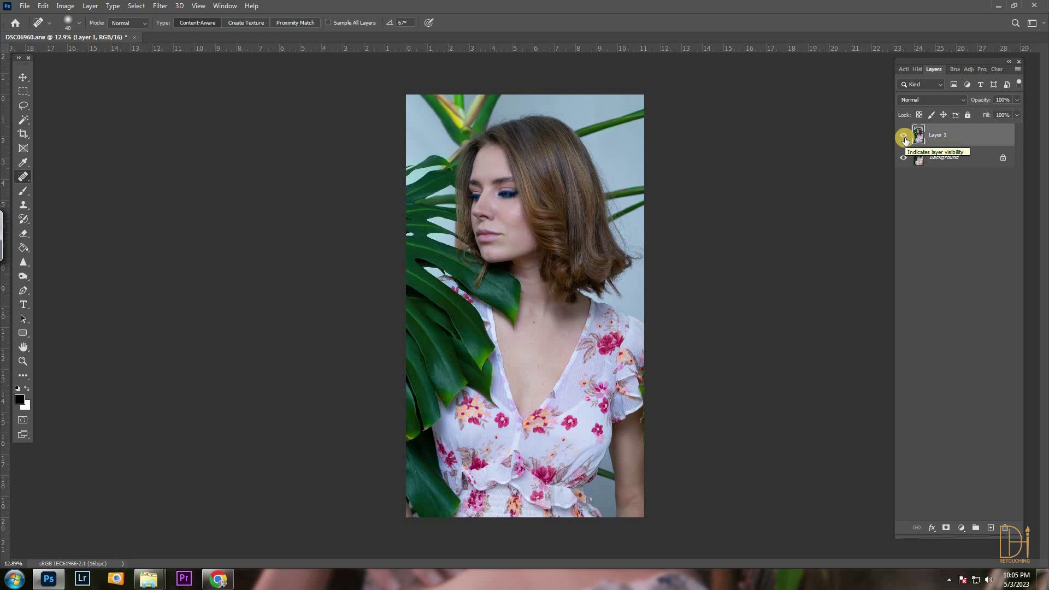
Heal the small spots on the bare arm beside the dress with the Spot Healing Brush
scroll(578, 476, up, 6)
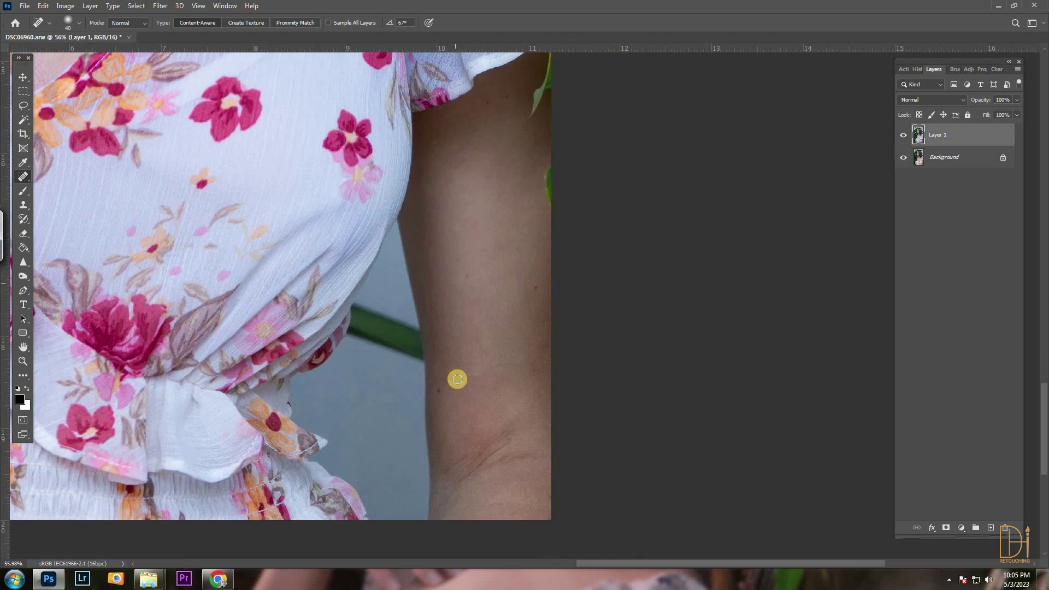
scroll(458, 379, up, 2)
click(445, 370)
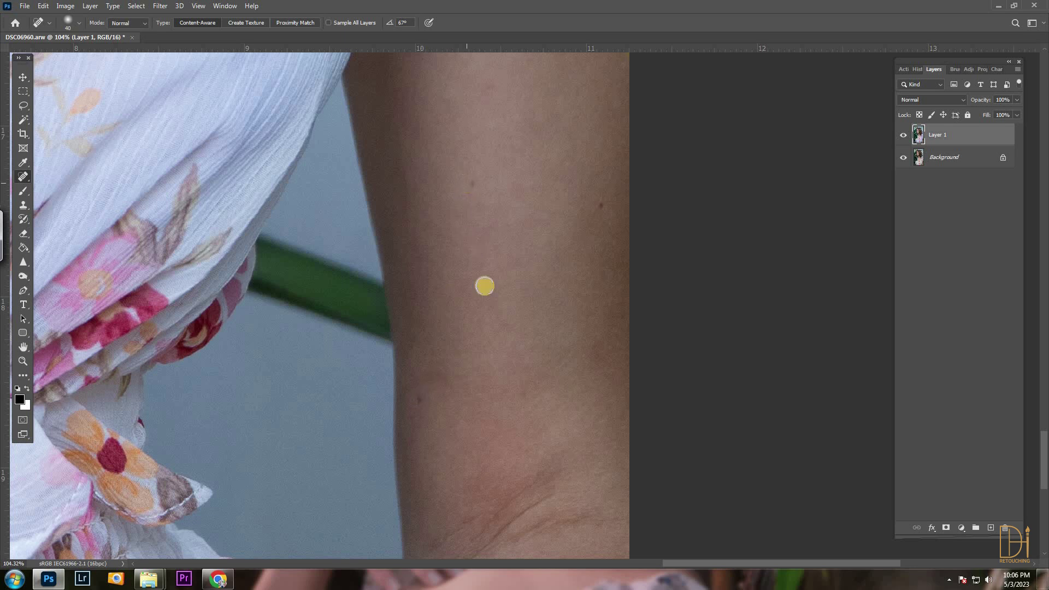
scroll(509, 356, down, 8)
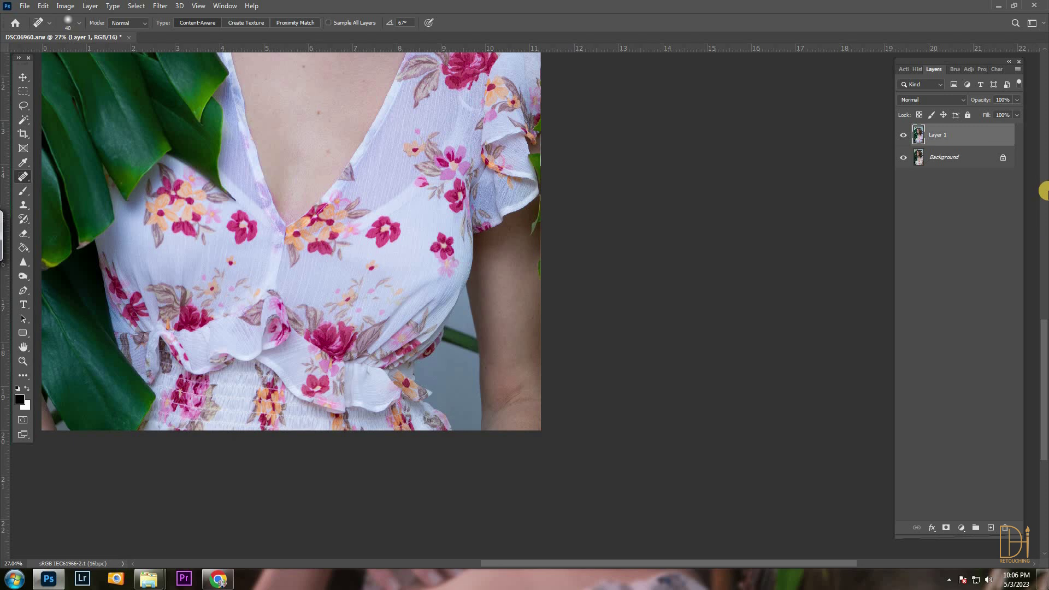
Duplicate Layer 1 twice for frequency separation, select the lower copy and hide the upper one
scroll(469, 251, down, 1)
scroll(773, 136, up, 3)
key(ctrl+j)
key(ctrl+j)
click(941, 158)
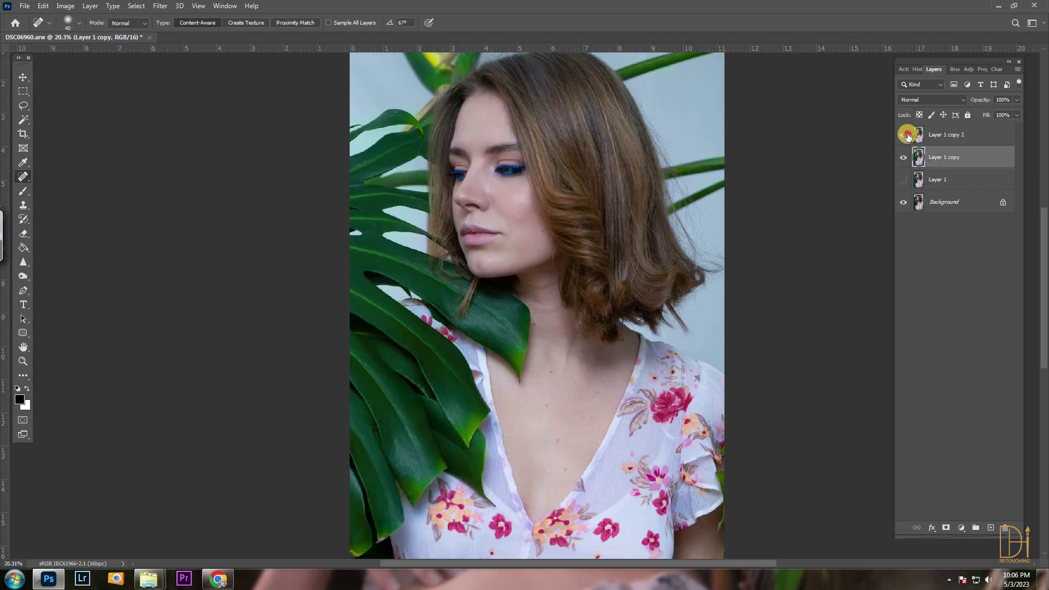
Apply a Gaussian Blur to Layer 1 copy, raising the radius until the fine skin texture is softened
click(159, 7)
mouse_move(156, 133)
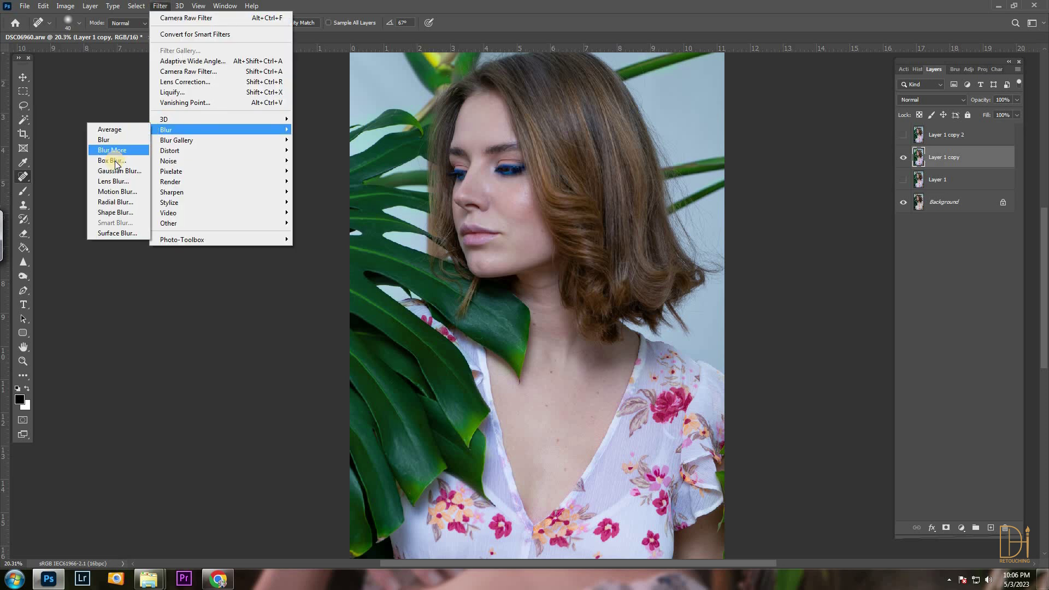
click(109, 176)
click(169, 214)
click(170, 213)
click(169, 214)
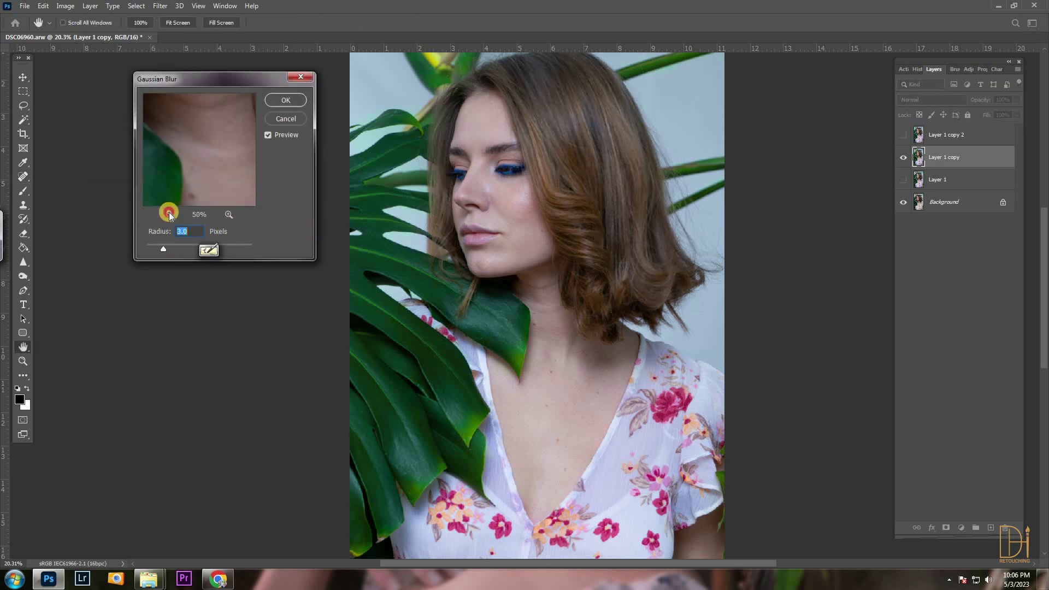
click(169, 214)
click(170, 214)
drag(164, 248, 174, 247)
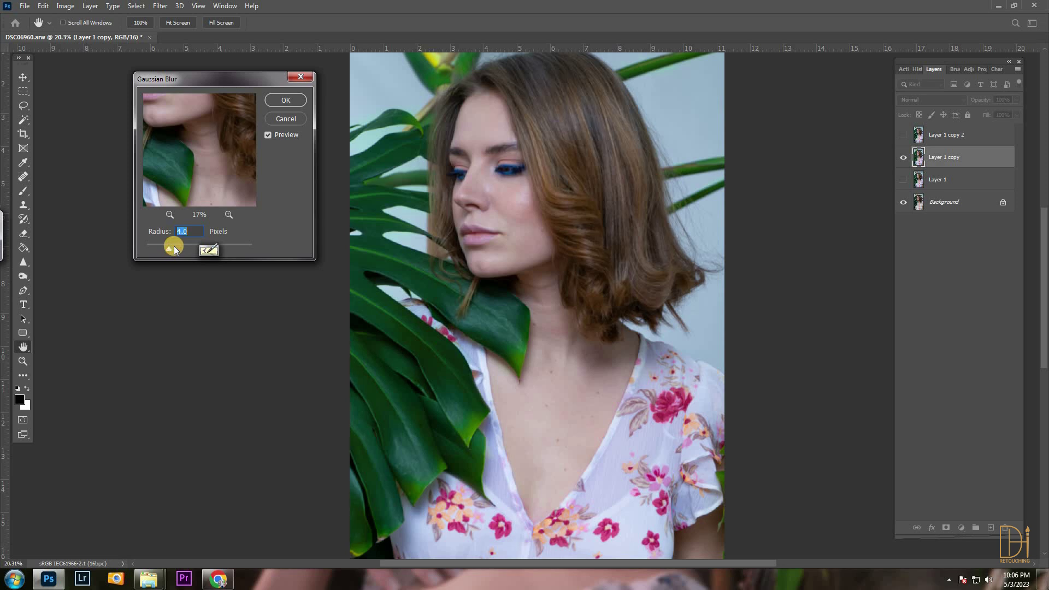
drag(202, 155, 212, 176)
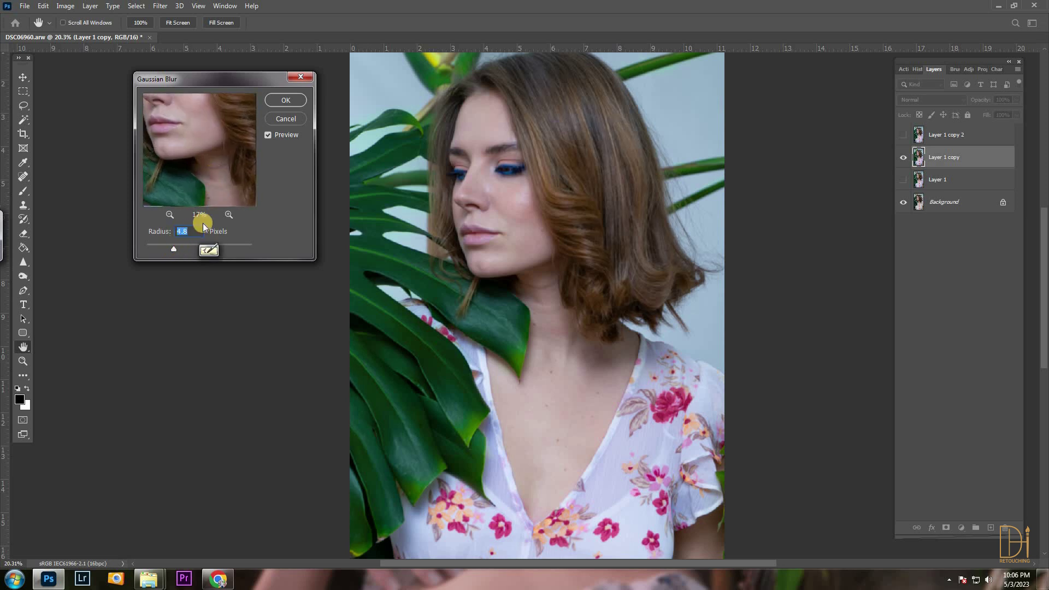
drag(192, 153, 199, 140)
drag(175, 247, 184, 242)
click(281, 102)
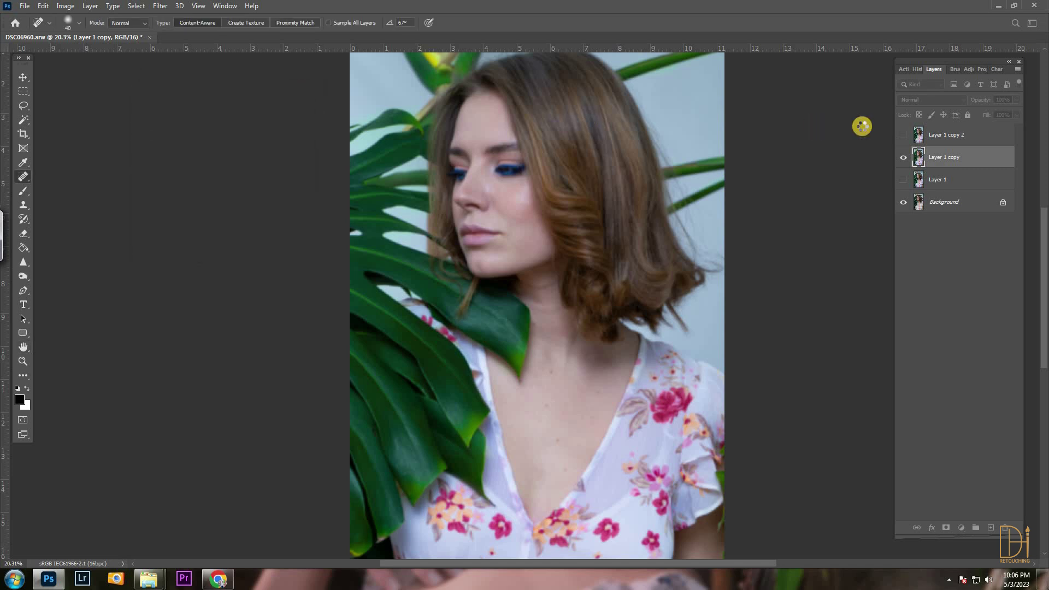
Show Layer 1 copy 2 and use Apply Image on it with Layer 1 copy inverted, Add blending, Scale 2 and Offset 0
click(903, 136)
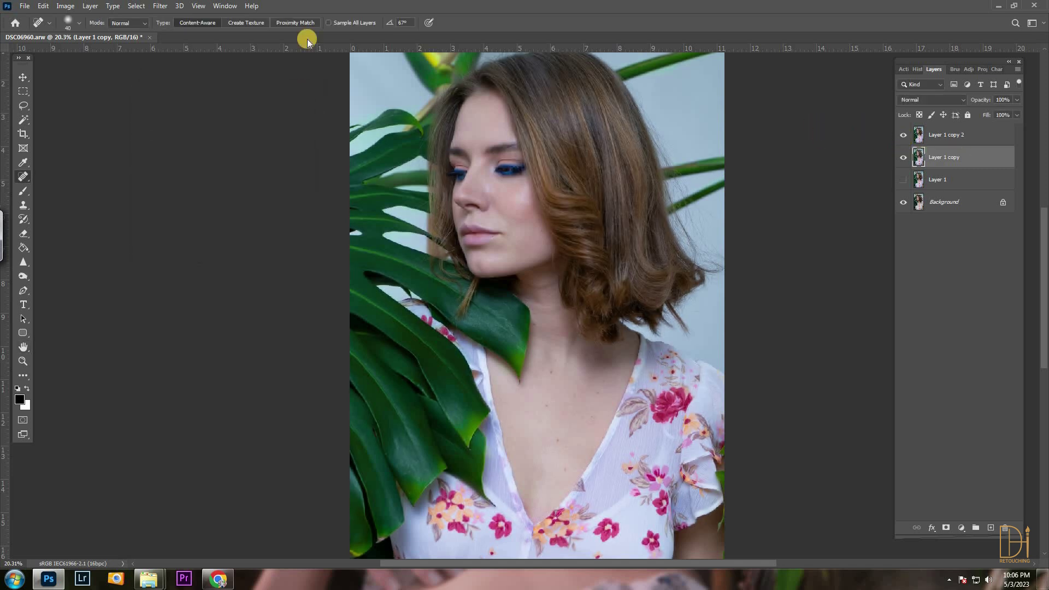
click(165, 10)
click(990, 138)
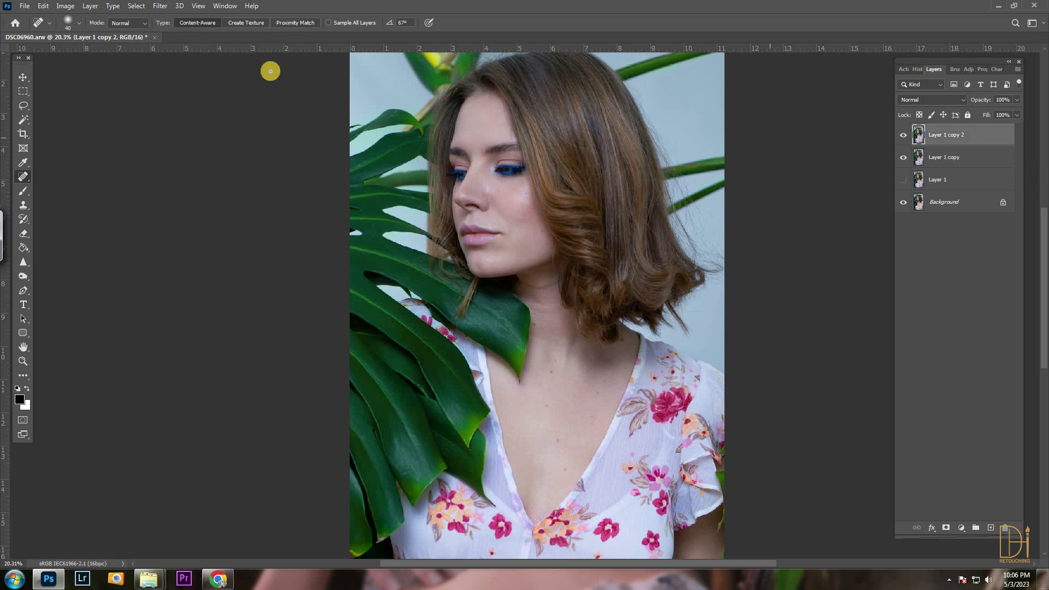
click(67, 6)
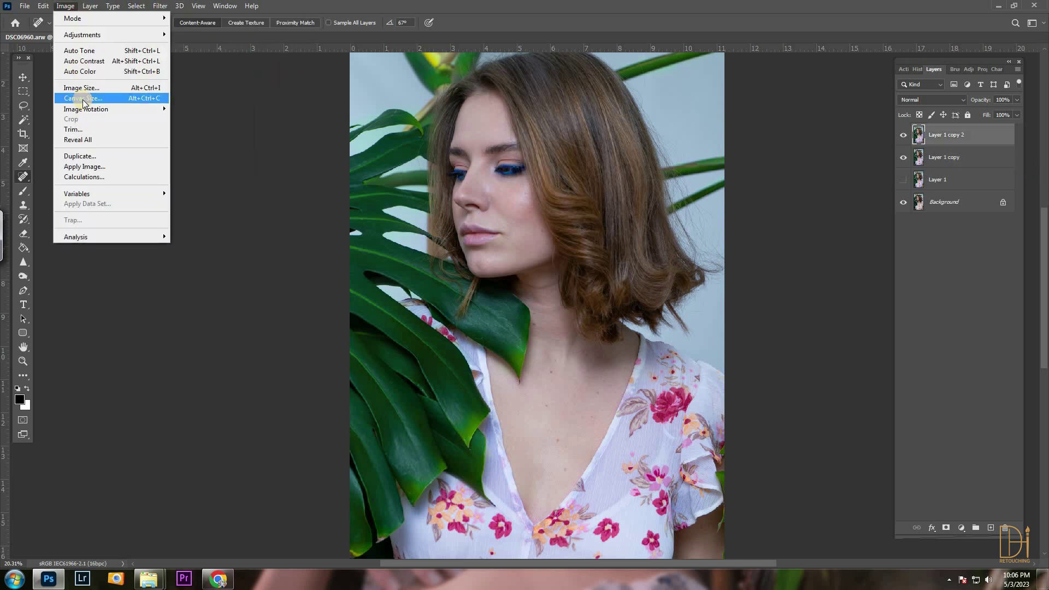
click(83, 166)
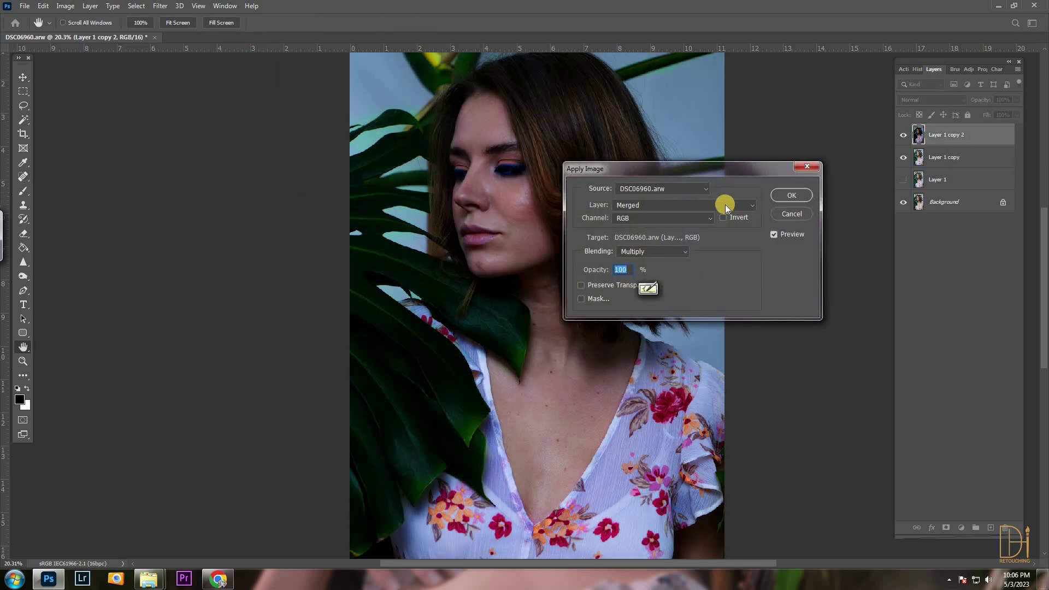
click(725, 205)
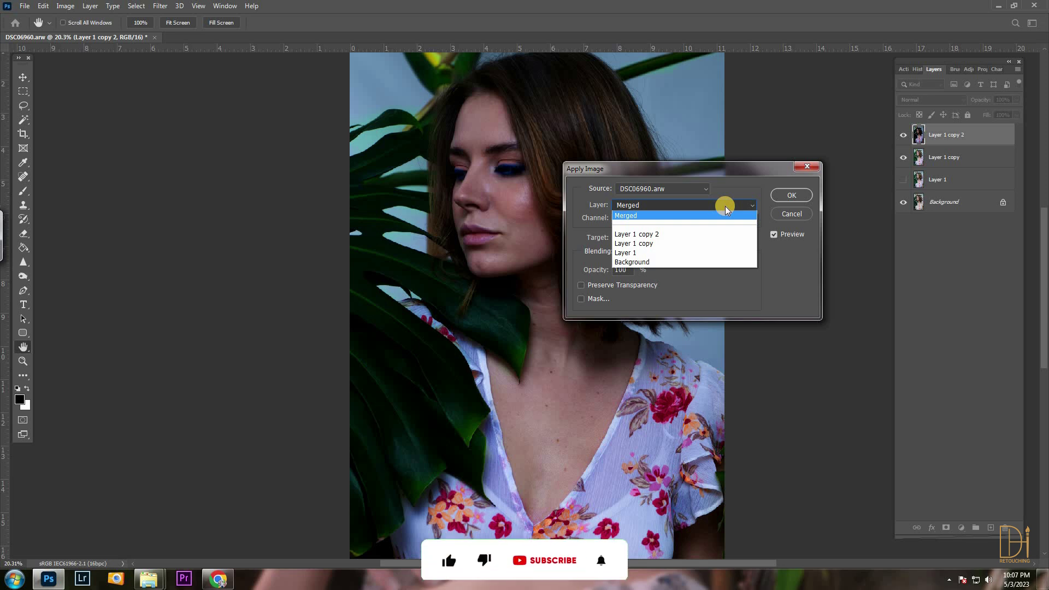
click(656, 243)
click(651, 258)
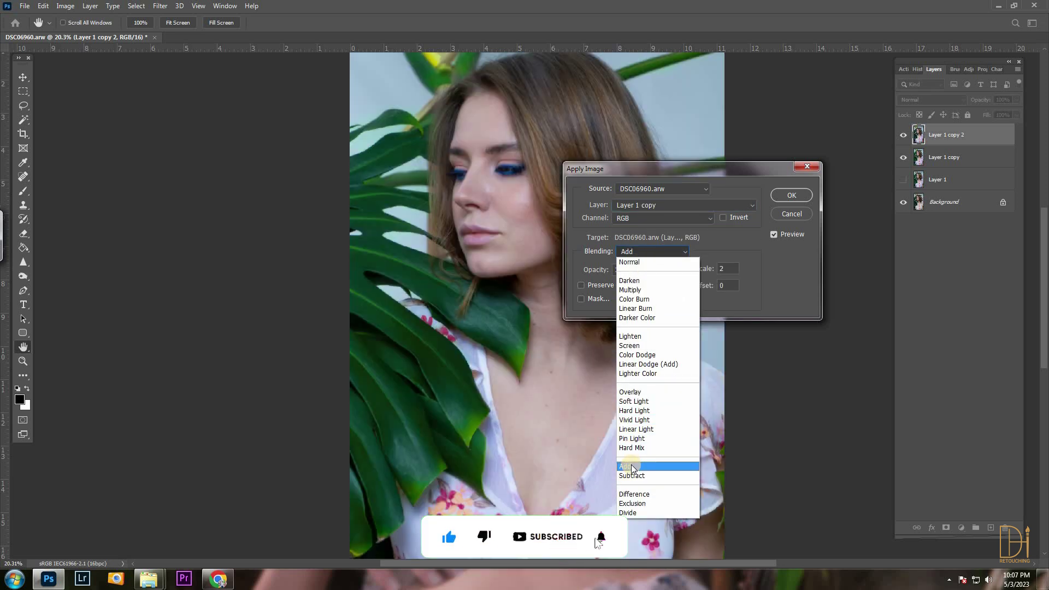
click(632, 468)
click(727, 218)
click(791, 195)
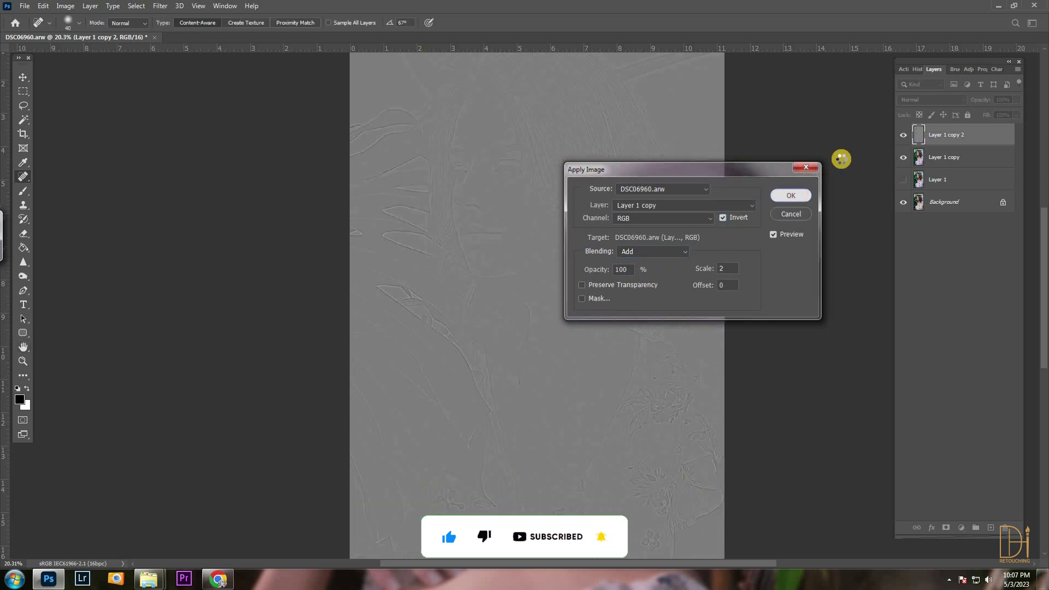
Set the blend mode of Layer 1 copy 2 to Linear Light
click(936, 99)
click(957, 101)
click(958, 101)
click(910, 266)
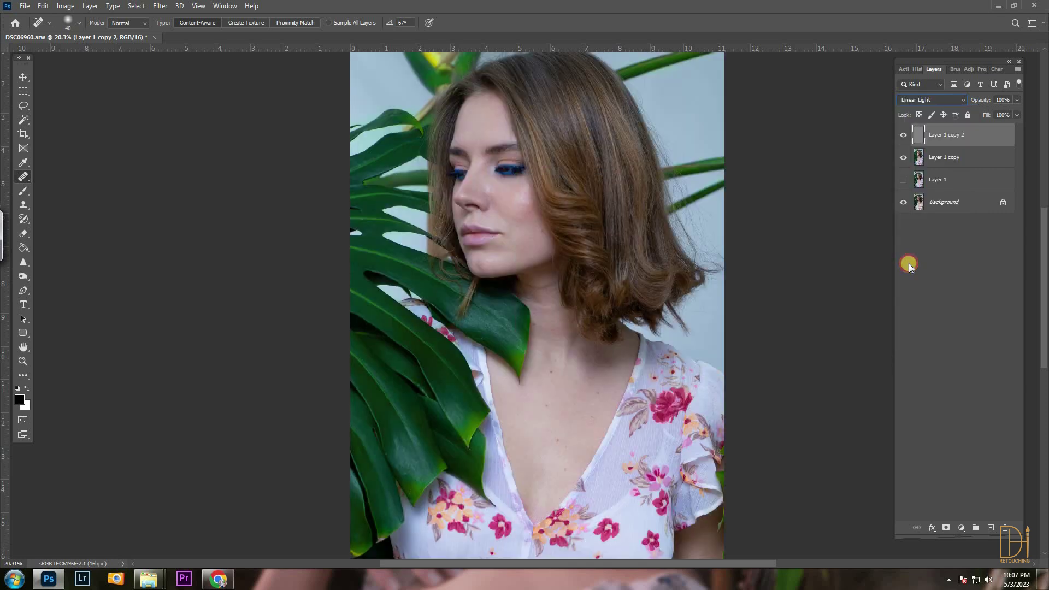
On Layer 1 copy, lasso the middle of the forehead with a 20 px feather and apply a 6.8 px Gaussian Blur
click(949, 158)
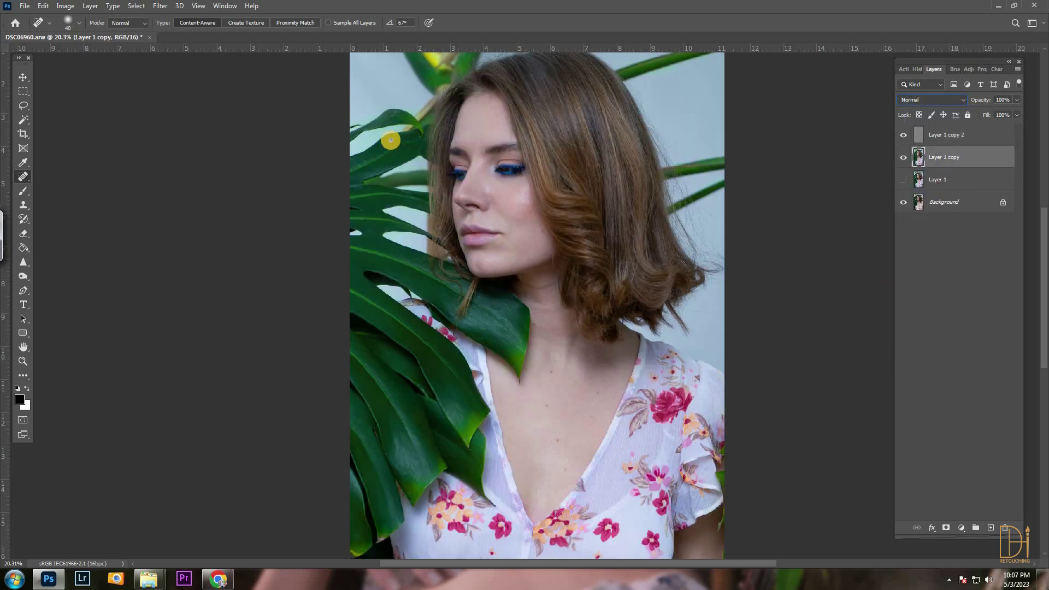
click(23, 77)
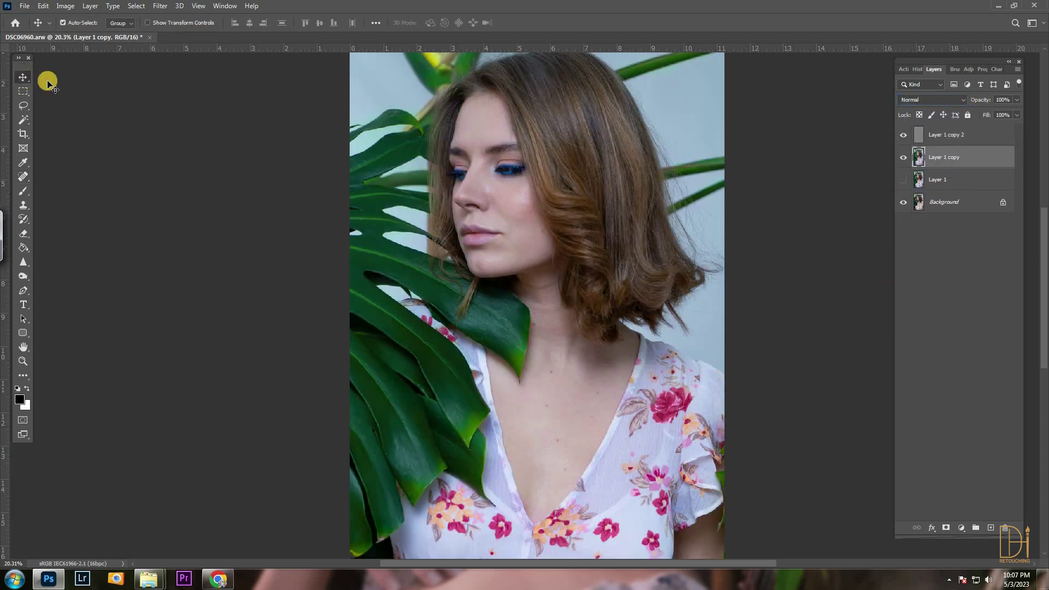
scroll(540, 100, up, 7)
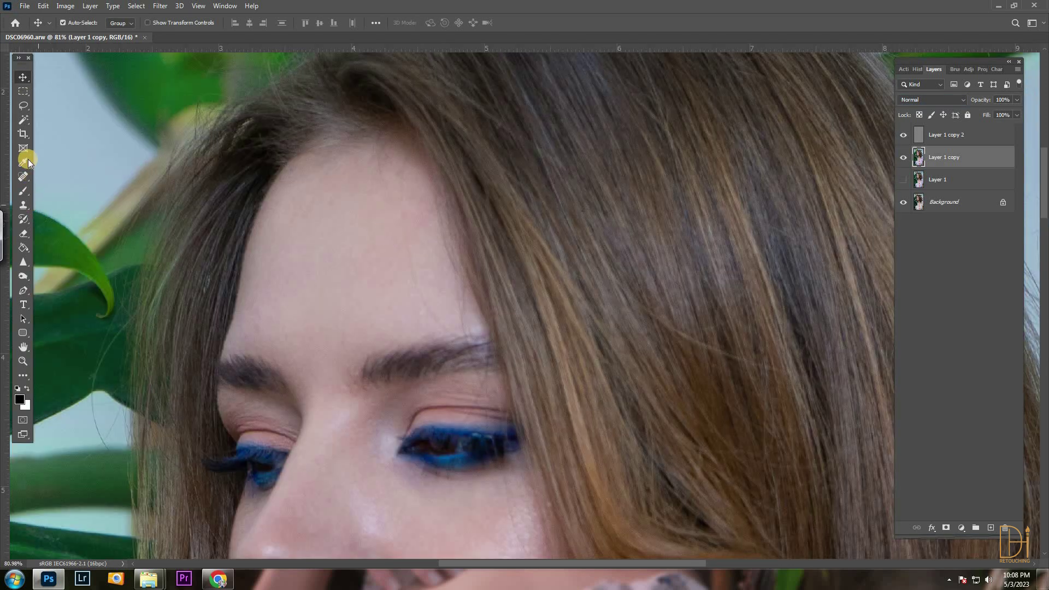
click(23, 107)
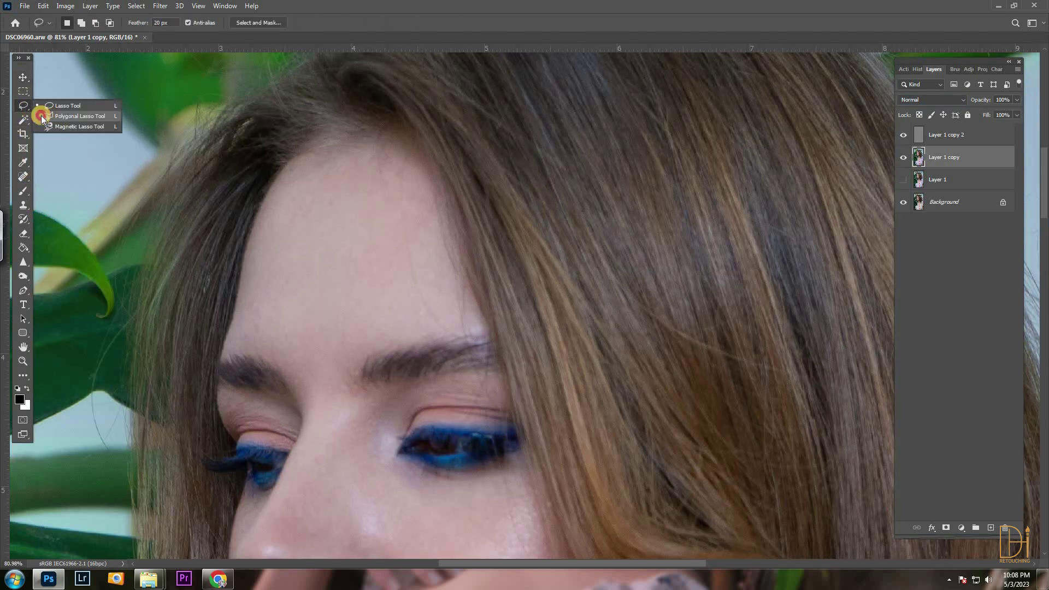
scroll(251, 192, up, 3)
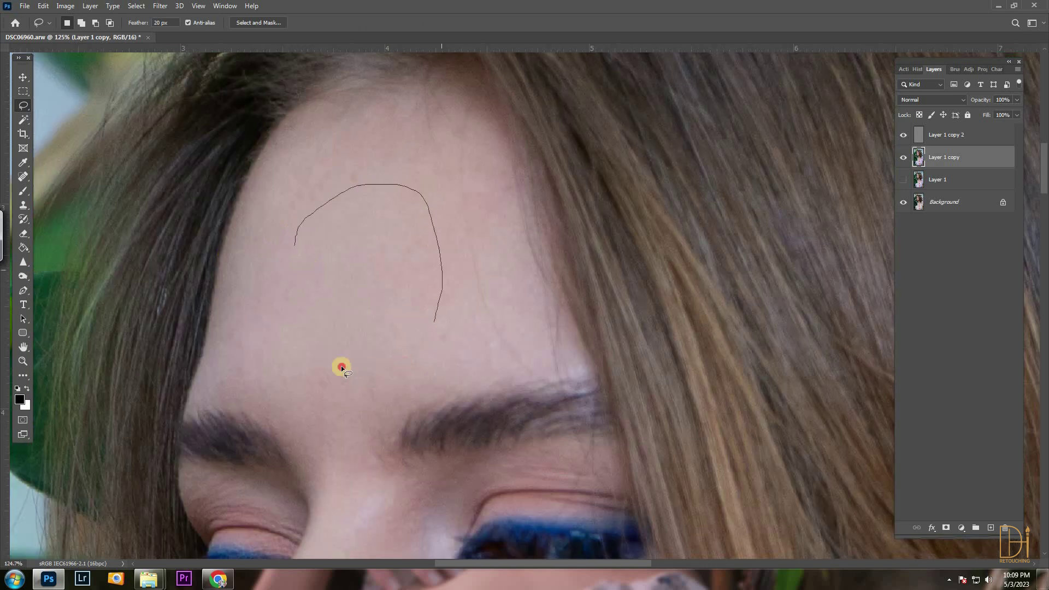
drag(277, 236, 281, 247)
click(160, 6)
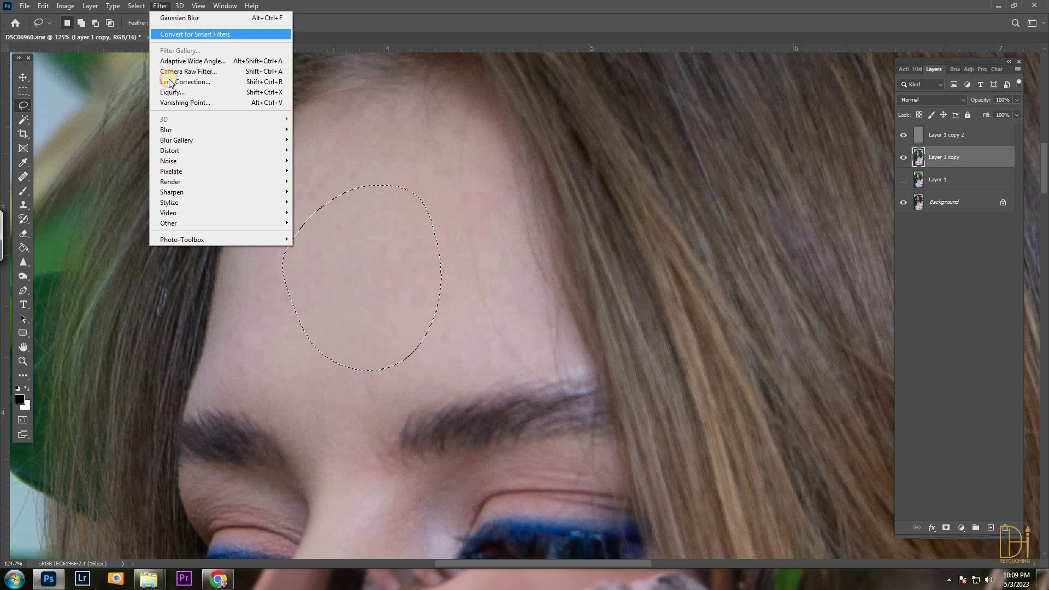
click(162, 131)
click(132, 171)
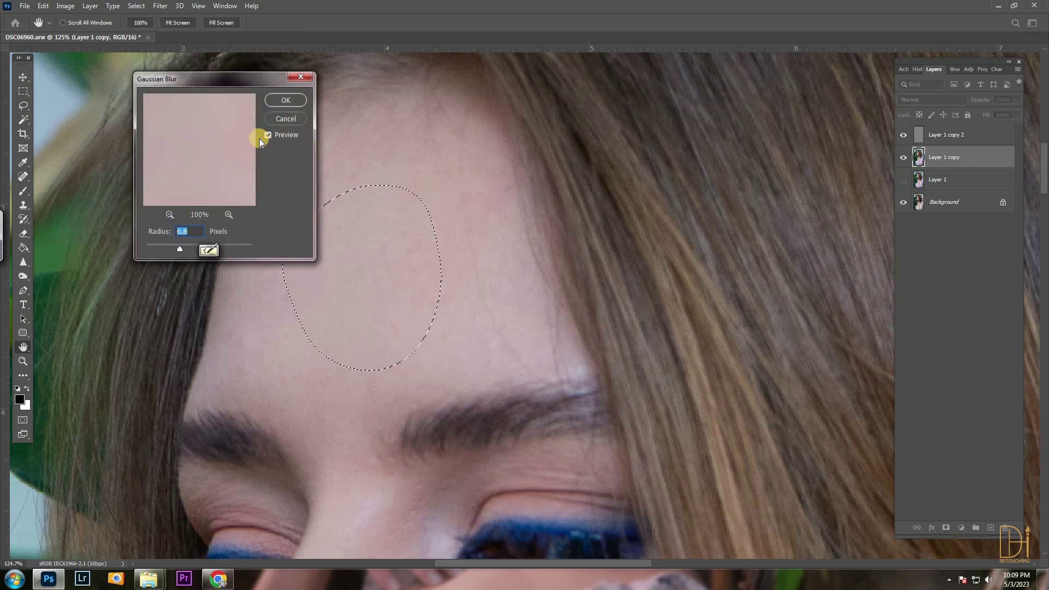
click(285, 100)
Lasso the upper-left forehead and the skin above the left eyebrow, applying the same Gaussian Blur to each area
drag(305, 141, 306, 143)
click(160, 5)
click(180, 18)
click(285, 100)
mouse_move(270, 376)
mouse_down()
mouse_move(312, 307)
mouse_move(265, 379)
mouse_up()
click(160, 5)
click(166, 130)
click(119, 171)
click(285, 100)
Lasso the upper-right part of the forehead and soften it with Gaussian Blur
drag(454, 141, 456, 140)
click(160, 6)
mouse_move(165, 130)
click(119, 171)
click(285, 100)
Lasso the upper-left forehead patch again and apply the Gaussian Blur to it twice
drag(309, 160, 304, 157)
click(160, 6)
click(122, 169)
click(313, 109)
click(160, 5)
click(122, 169)
click(286, 100)
Smooth the top of the forehead along the hairline, lassoing a left and a right patch and applying Gaussian Blur to each
mouse_move(335, 116)
mouse_down()
mouse_move(505, 104)
mouse_move(306, 121)
mouse_up()
click(136, 6)
click(158, 7)
click(122, 170)
click(287, 100)
drag(462, 135, 465, 115)
click(160, 5)
click(122, 170)
click(287, 100)
Lasso the forehead's right side and then its left edge beside the hair, softening both with Gaussian Blur
drag(514, 277, 551, 242)
click(160, 6)
mouse_move(166, 130)
click(122, 170)
click(285, 100)
drag(268, 248, 210, 248)
click(160, 5)
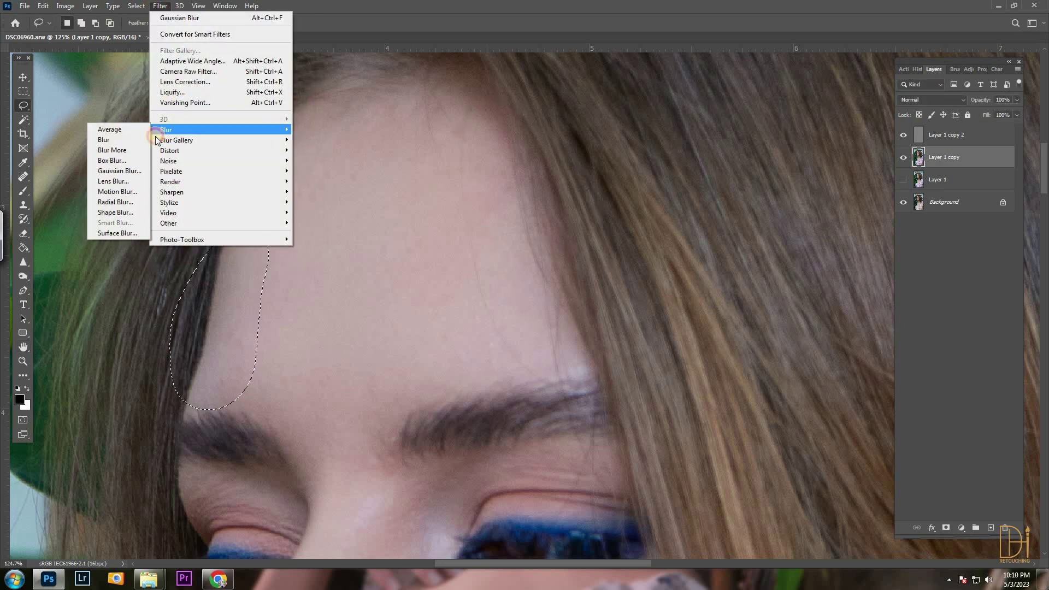
click(120, 171)
click(285, 99)
Apply Gaussian Blur to lassoed patches above the left eyebrow and on the upper-left forehead
drag(280, 383, 274, 394)
click(160, 5)
click(120, 171)
click(285, 99)
drag(306, 131, 309, 125)
click(160, 6)
click(121, 171)
click(286, 100)
Lasso the bridge of the nose between the eyes and smooth it with Gaussian Blur
mouse_move(358, 191)
mouse_down()
mouse_move(317, 198)
mouse_move(330, 228)
mouse_up()
click(160, 5)
click(125, 171)
click(285, 99)
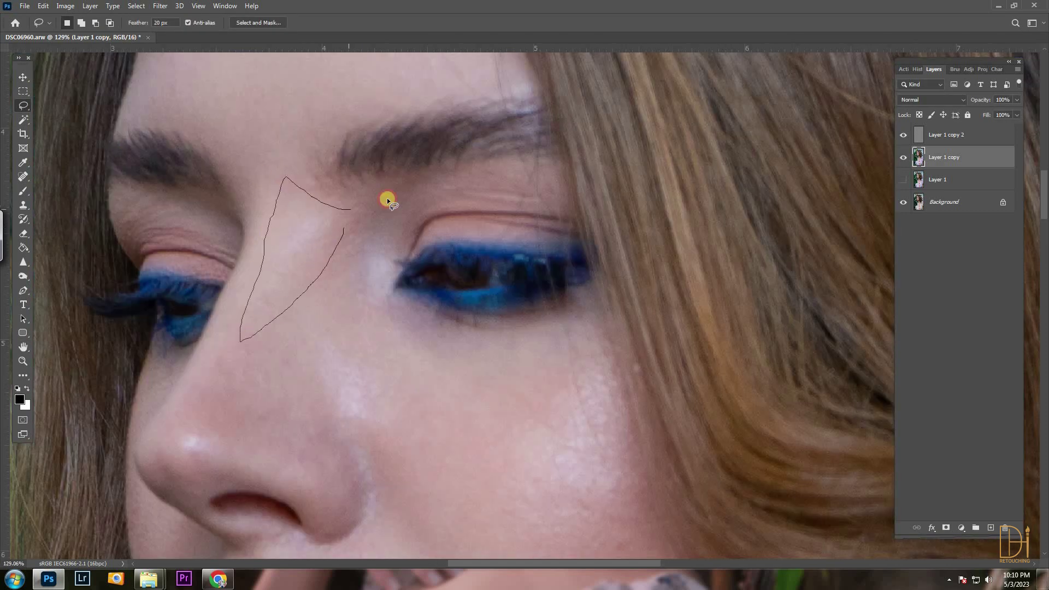
drag(387, 198, 347, 222)
click(160, 6)
click(171, 241)
click(285, 99)
Soften the skin above the upper lip and the middle of the cheek with lasso selections and Gaussian Blur
drag(398, 300, 385, 291)
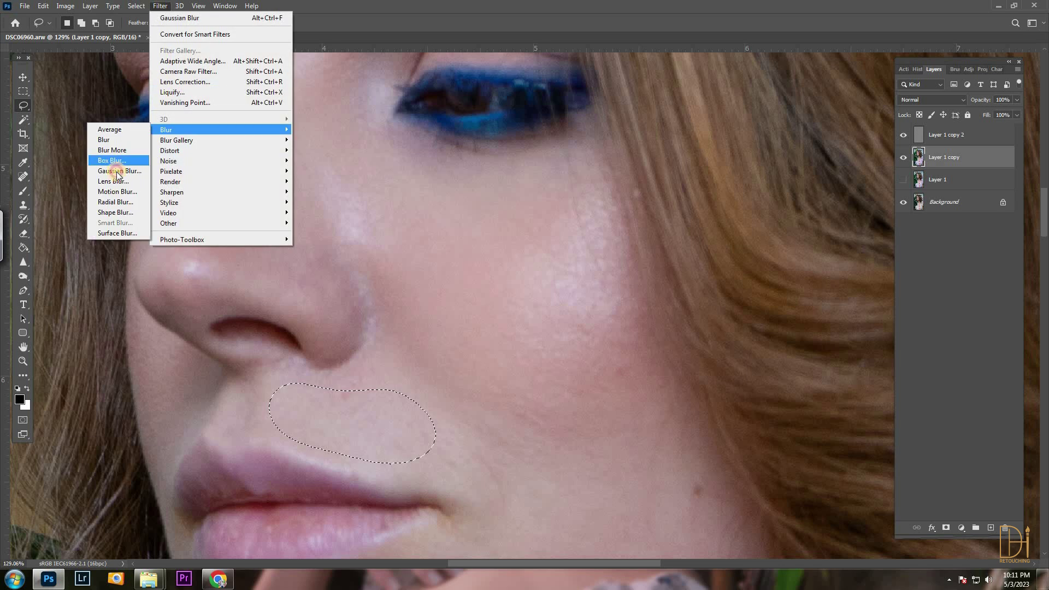
click(116, 171)
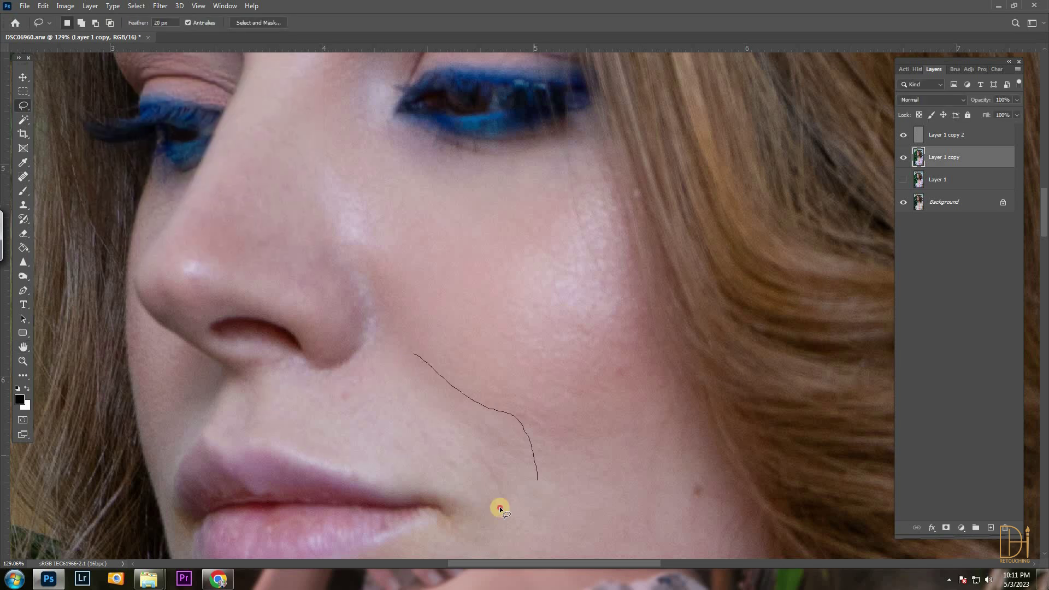
drag(515, 327, 565, 359)
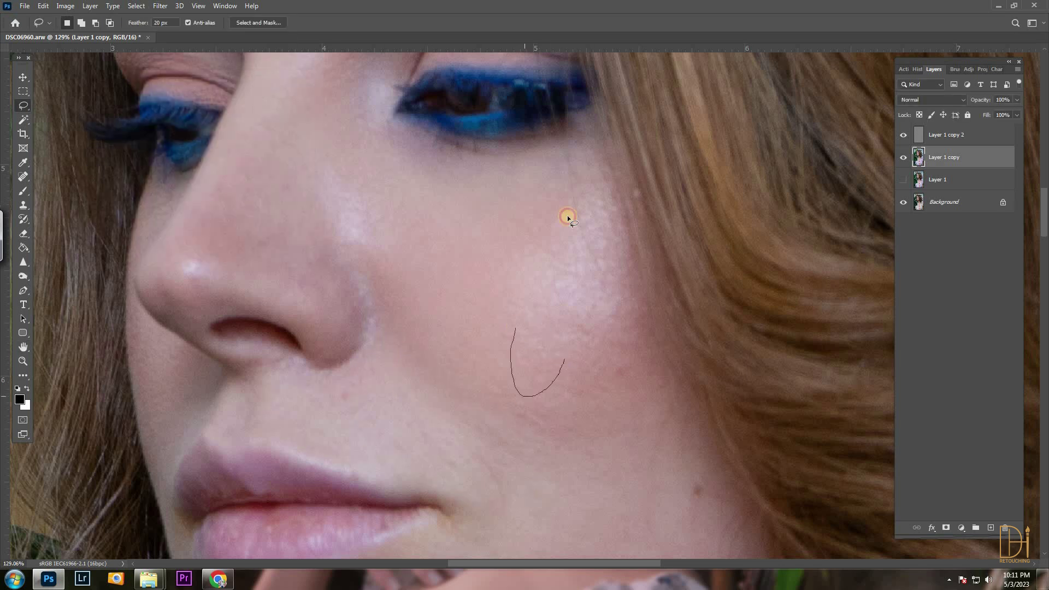
drag(567, 215, 541, 203)
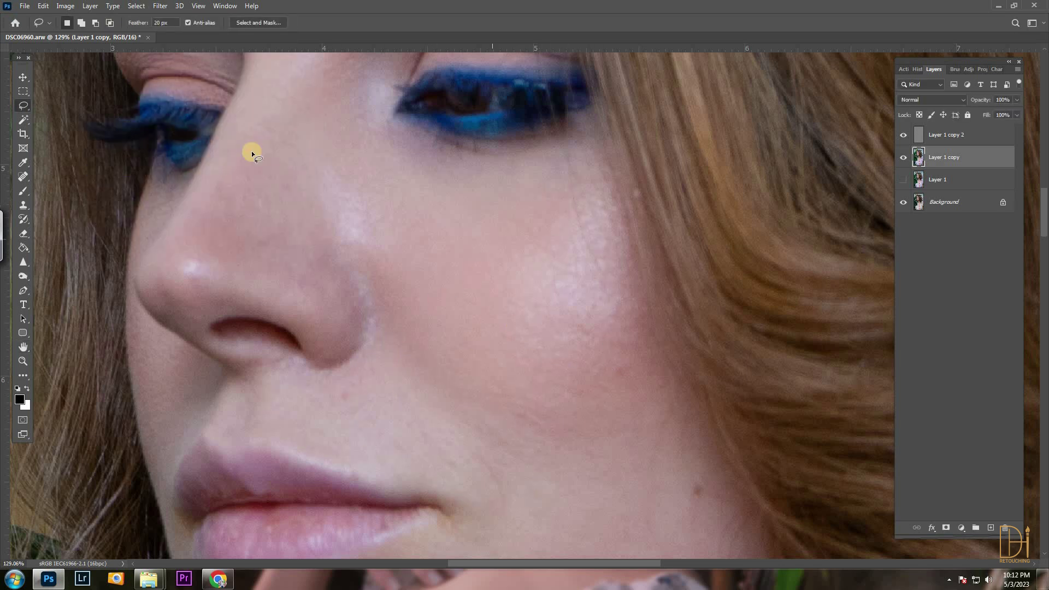
click(160, 6)
mouse_move(165, 129)
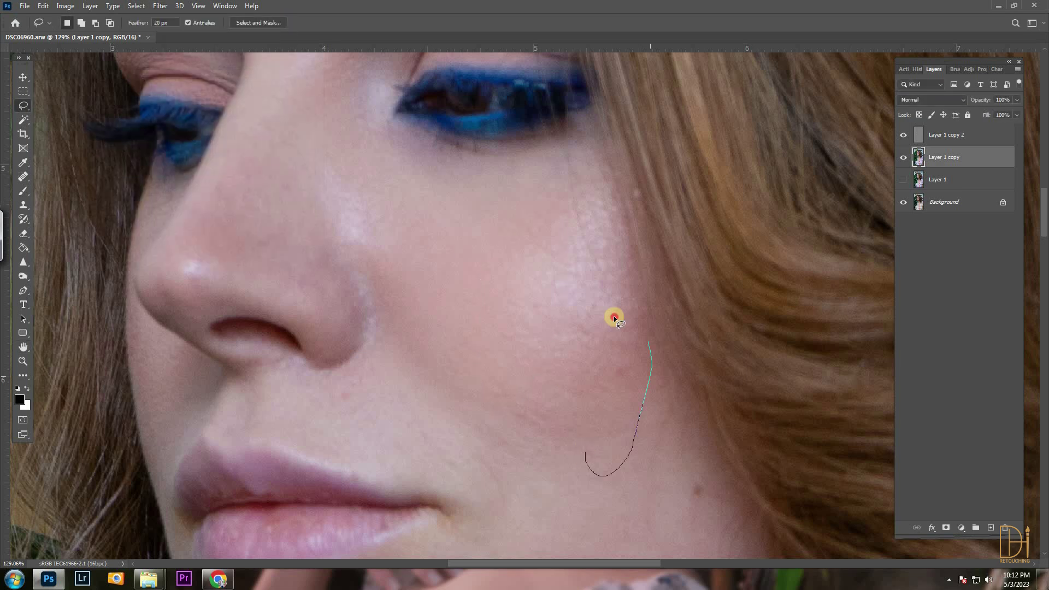
Lasso a vertical strip on the outer cheek near the hair and apply Gaussian Blur
drag(614, 315, 579, 470)
click(159, 6)
click(119, 171)
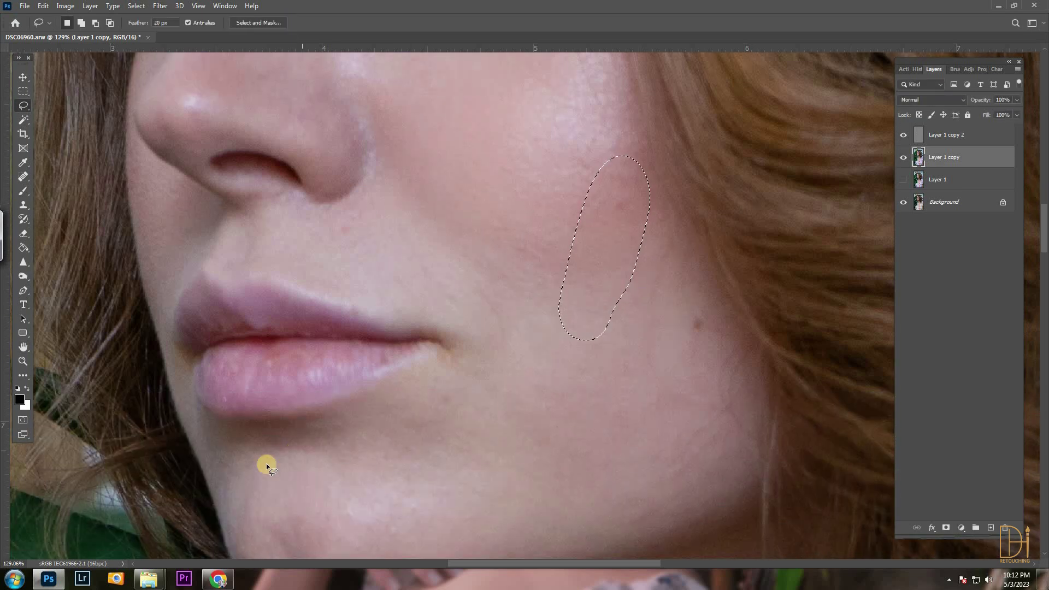
Lasso the shadow area under the lower lip and the front of the chin, applying Gaussian Blur to each
drag(267, 467, 263, 471)
click(160, 5)
mouse_move(164, 131)
click(119, 170)
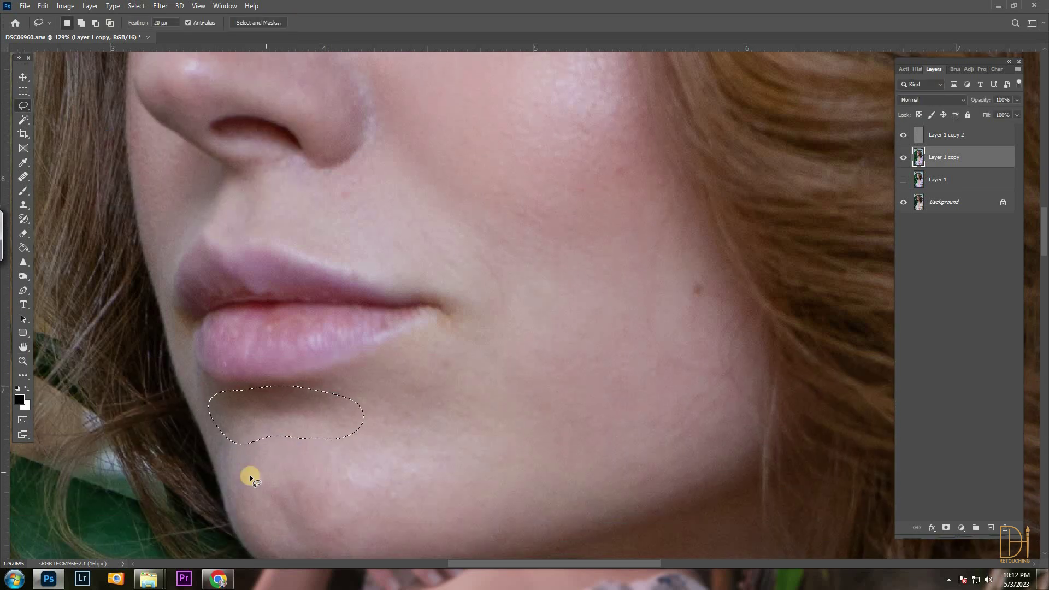
drag(250, 478, 252, 476)
click(160, 6)
click(120, 171)
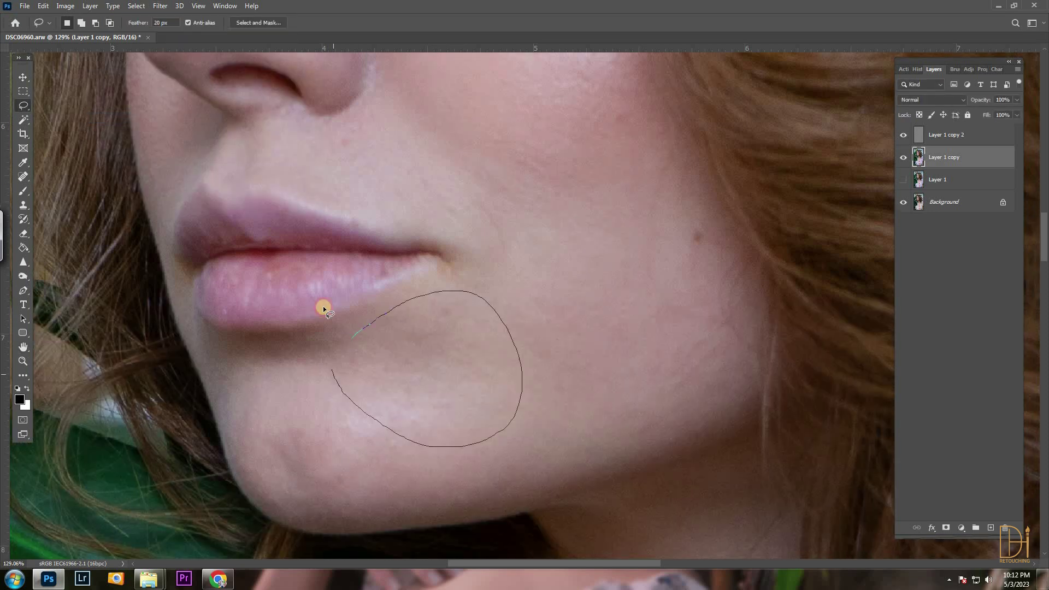
Smooth the skin below the mouth corner and the tip of the chin with lassoed Gaussian Blurs
drag(321, 306, 327, 290)
click(160, 6)
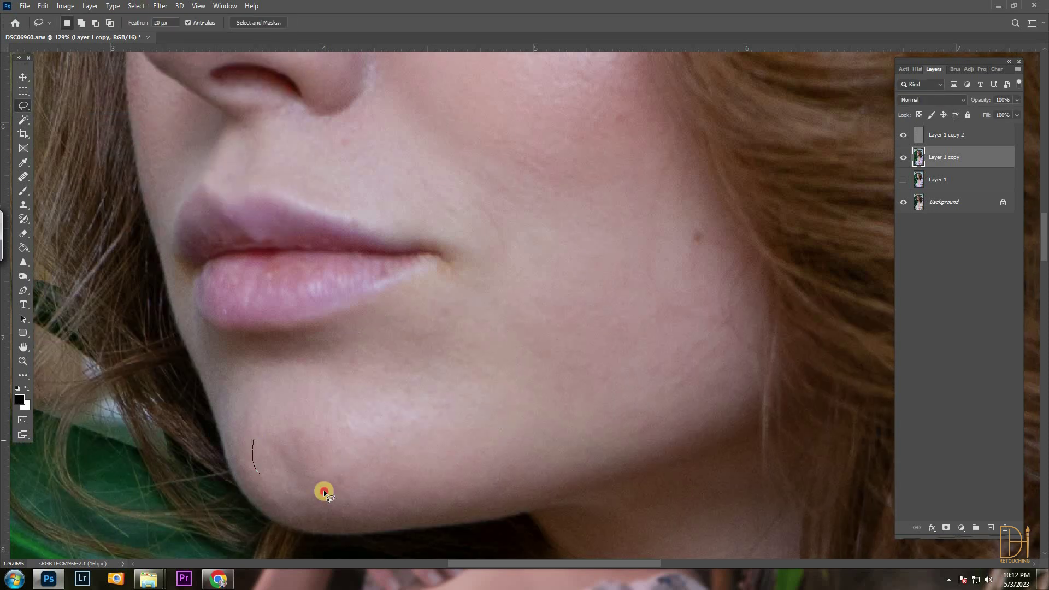
drag(323, 489, 327, 400)
click(165, 8)
mouse_move(164, 129)
click(108, 172)
click(286, 101)
Lasso the jaw area beside the chin and the large lower-cheek area, softening each with Gaussian Blur
mouse_move(491, 384)
mouse_down()
mouse_move(691, 358)
mouse_move(476, 399)
mouse_up()
click(161, 7)
click(118, 171)
click(284, 100)
mouse_move(563, 349)
mouse_down()
mouse_move(522, 410)
mouse_move(563, 350)
mouse_up()
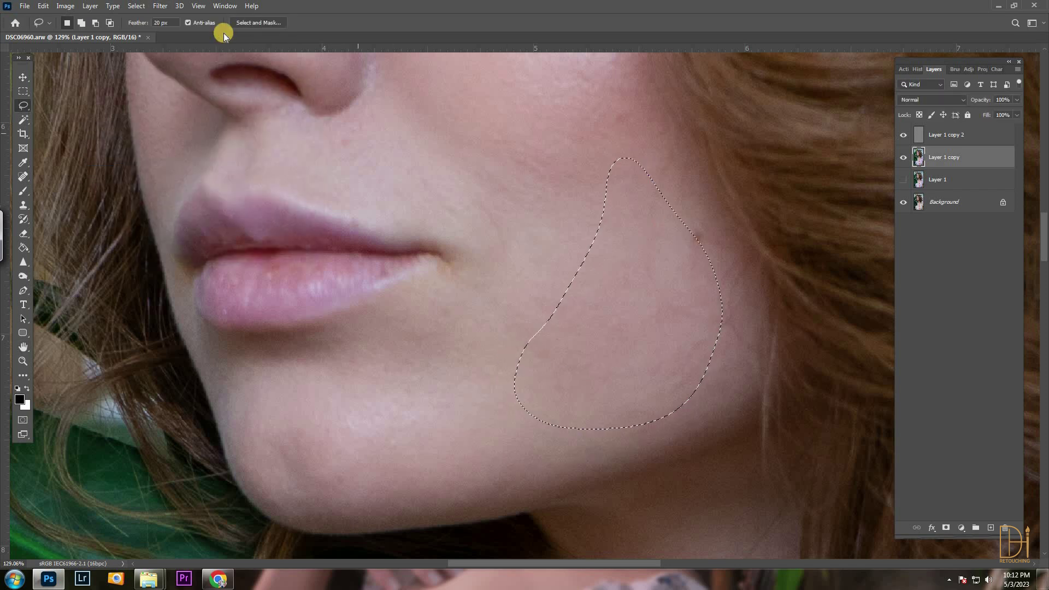
click(160, 6)
mouse_move(155, 131)
click(112, 170)
click(284, 99)
Lasso the cheek from its highlight down toward the jaw and smooth the cheek area with repeated Gaussian Blur
mouse_move(526, 269)
mouse_down()
mouse_move(583, 199)
mouse_move(527, 269)
mouse_up()
click(160, 6)
click(115, 171)
click(284, 99)
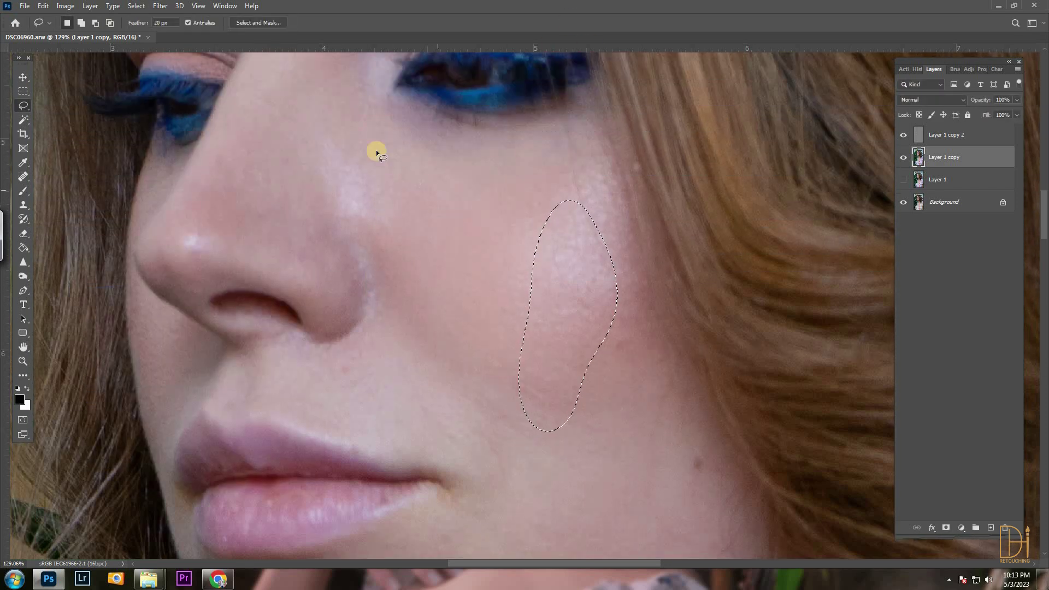
scroll(163, 317, up, 3)
click(160, 6)
mouse_move(166, 130)
click(114, 170)
click(284, 100)
Lasso the side of the nose and apply Gaussian Blur to it twice
mouse_move(273, 186)
mouse_down()
mouse_move(316, 299)
mouse_move(309, 195)
mouse_up()
click(160, 6)
click(114, 171)
click(284, 100)
click(160, 6)
click(115, 171)
click(284, 100)
Lasso the lower part of the nose and soften it with Gaussian Blur
mouse_move(220, 236)
mouse_down()
mouse_move(189, 310)
mouse_move(218, 240)
mouse_up()
click(160, 6)
mouse_move(166, 130)
click(115, 171)
click(285, 100)
Lasso the skin between the nose and the upper lip and apply Gaussian Blur
scroll(183, 375, down, 3)
drag(307, 381, 412, 394)
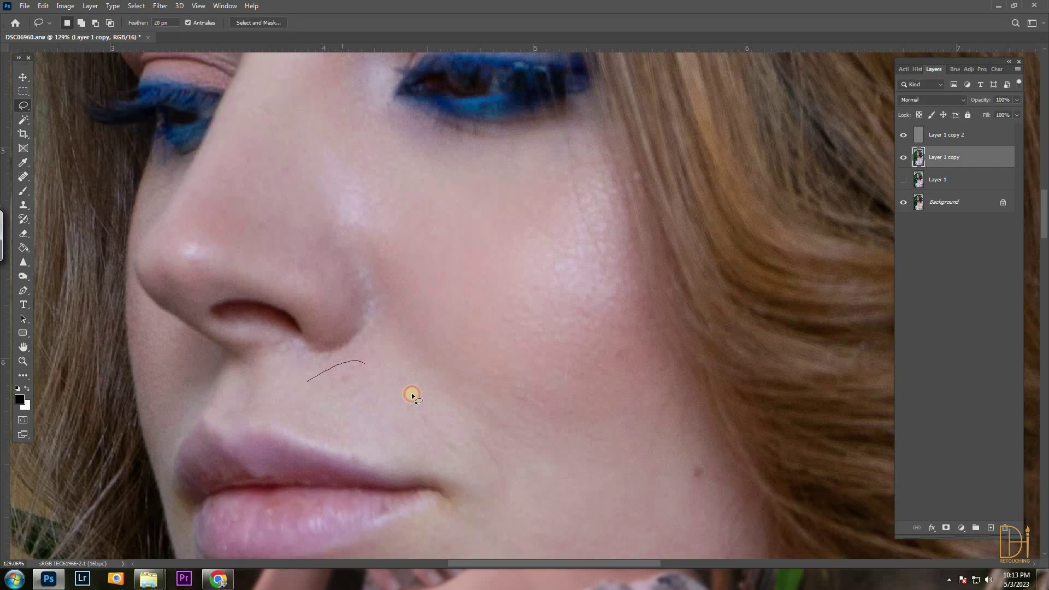
click(158, 7)
click(114, 171)
click(284, 100)
Smooth the lower lip with two lassoed Gaussian Blurs and clear the selection
scroll(368, 447, down, 6)
drag(221, 368, 353, 374)
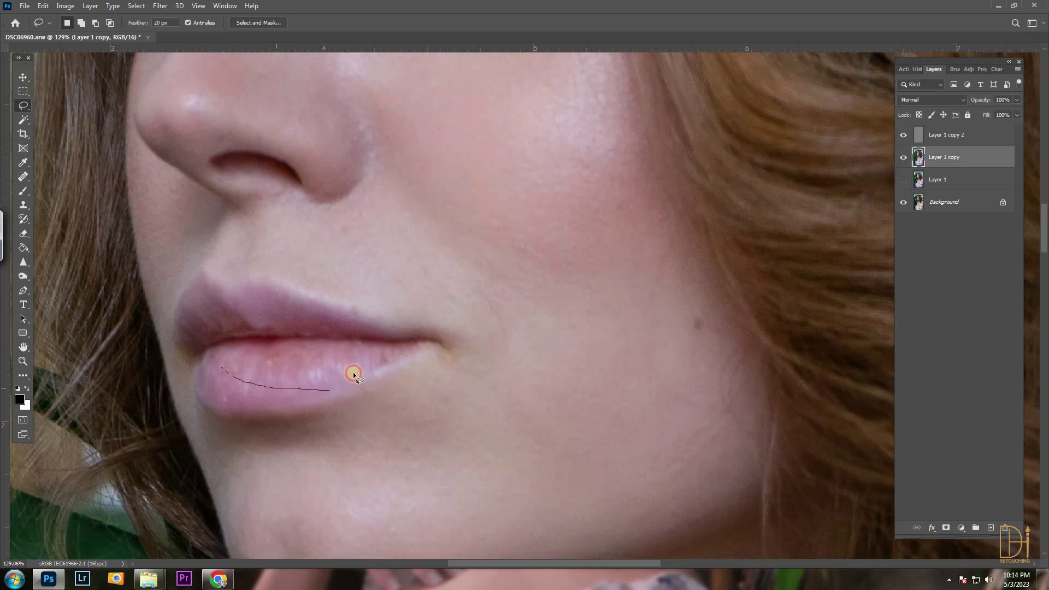
click(160, 6)
click(115, 171)
click(284, 100)
drag(247, 359, 215, 369)
click(160, 6)
click(115, 170)
click(284, 100)
key(ctrl+d)
Apply another Gaussian Blur to the lower face on Layer 1 copy and deselect
scroll(310, 306, down, 5)
click(161, 6)
mouse_move(164, 130)
click(115, 170)
click(284, 100)
key(ctrl+d)
Lasso the underside of the chin and the jawline toward the hair, applying Gaussian Blur to both
scroll(351, 383, down, 1)
drag(351, 418, 403, 422)
click(160, 6)
click(115, 170)
click(284, 100)
drag(546, 377, 559, 383)
click(160, 6)
click(115, 170)
click(284, 100)
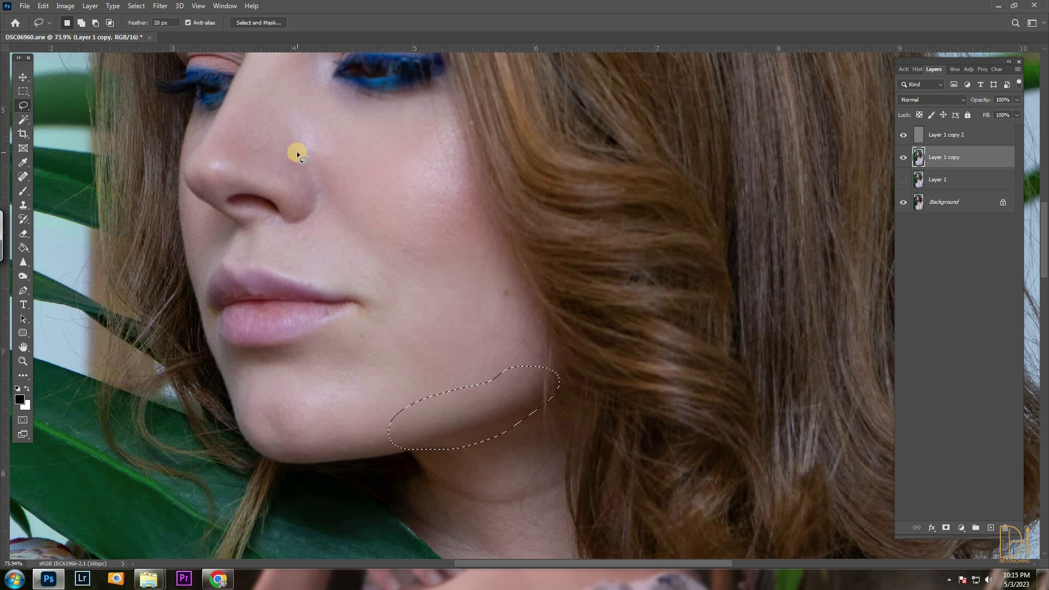
scroll(326, 224, down, 4)
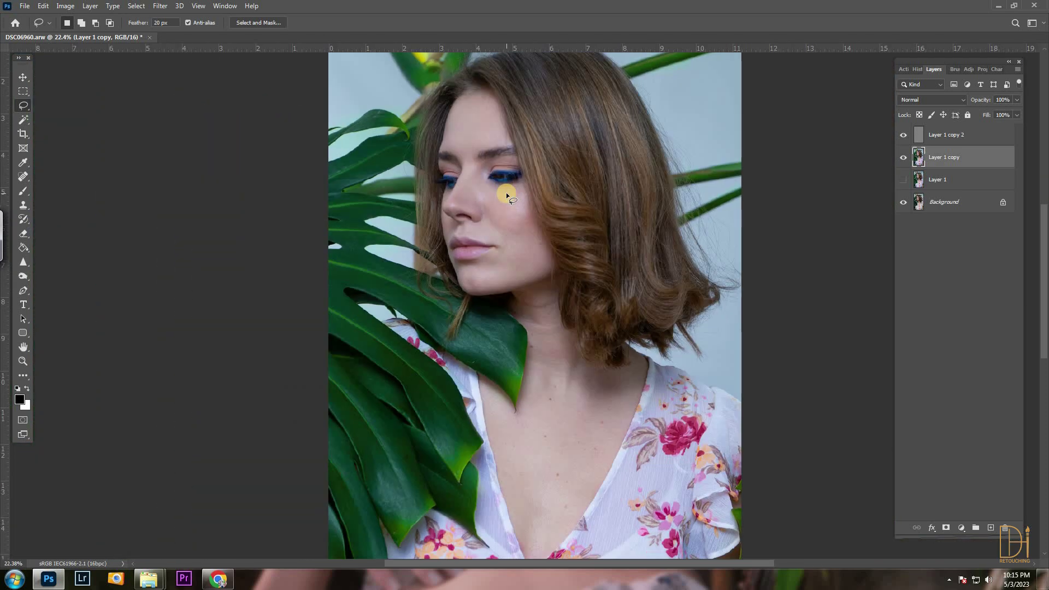
Lasso two further skin patches on Layer 1 copy and apply Gaussian Blur to each
scroll(562, 422, up, 5)
drag(305, 226, 290, 249)
click(160, 6)
mouse_move(158, 130)
click(114, 171)
click(284, 100)
mouse_move(295, 311)
mouse_down()
mouse_move(369, 293)
mouse_move(292, 297)
mouse_up()
click(160, 6)
click(115, 171)
key(Return)
Lasso the front of the neck beside the leaf and smooth it with Gaussian Blur
mouse_move(401, 331)
mouse_down()
mouse_move(332, 421)
mouse_move(401, 331)
mouse_up()
click(161, 6)
click(115, 171)
key(Return)
scroll(386, 474, down, 2)
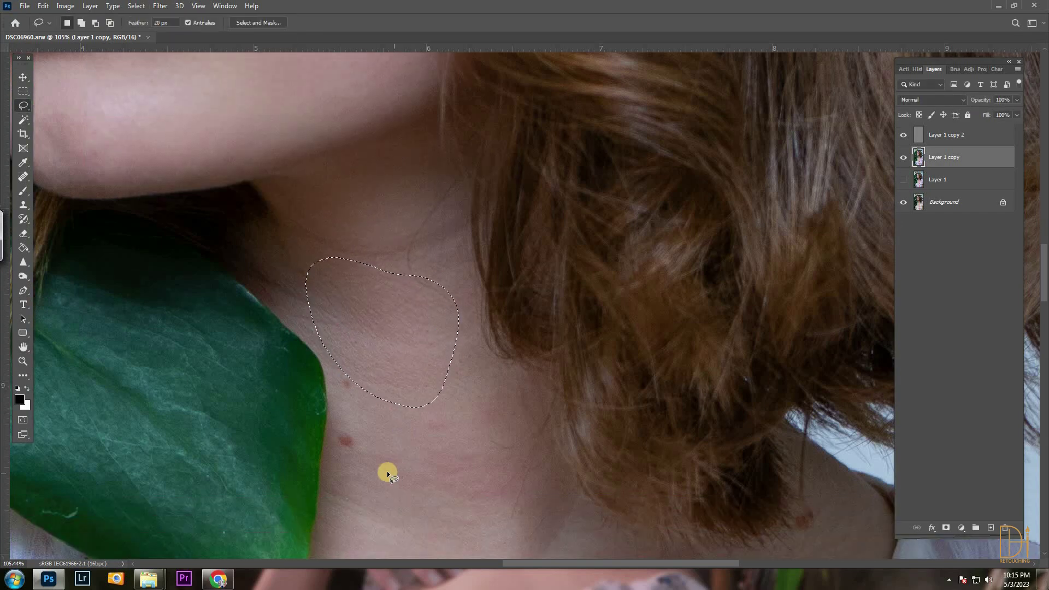
key(ctrl+alt+f)
key(Return)
Lasso an elongated patch at the base of the neck and apply Gaussian Blur
scroll(356, 358, down, 4)
scroll(356, 359, right, 1)
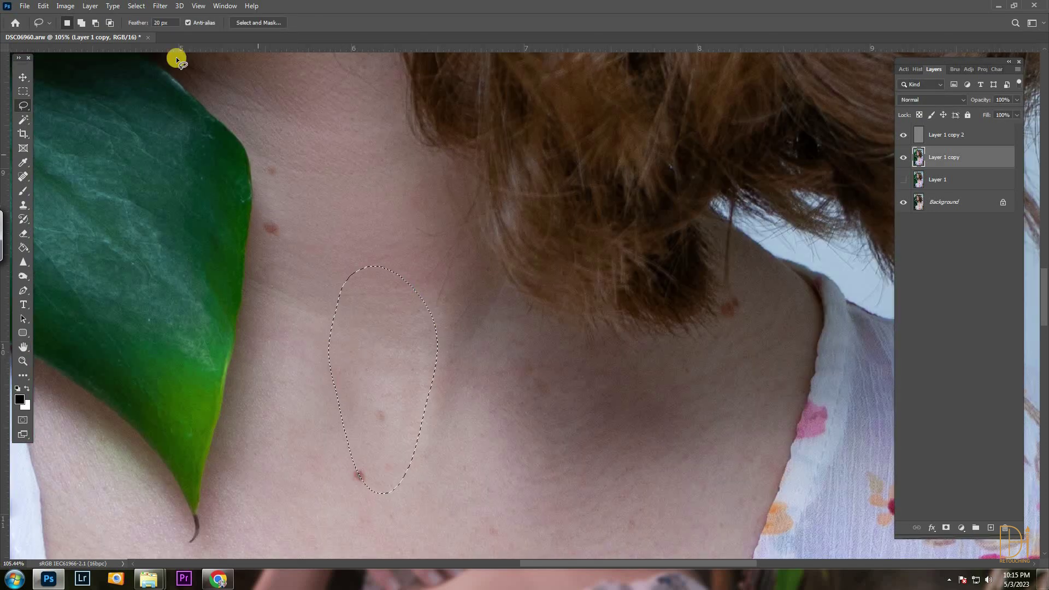
key(ctrl+alt+f)
key(Return)
scroll(272, 229, down, 2)
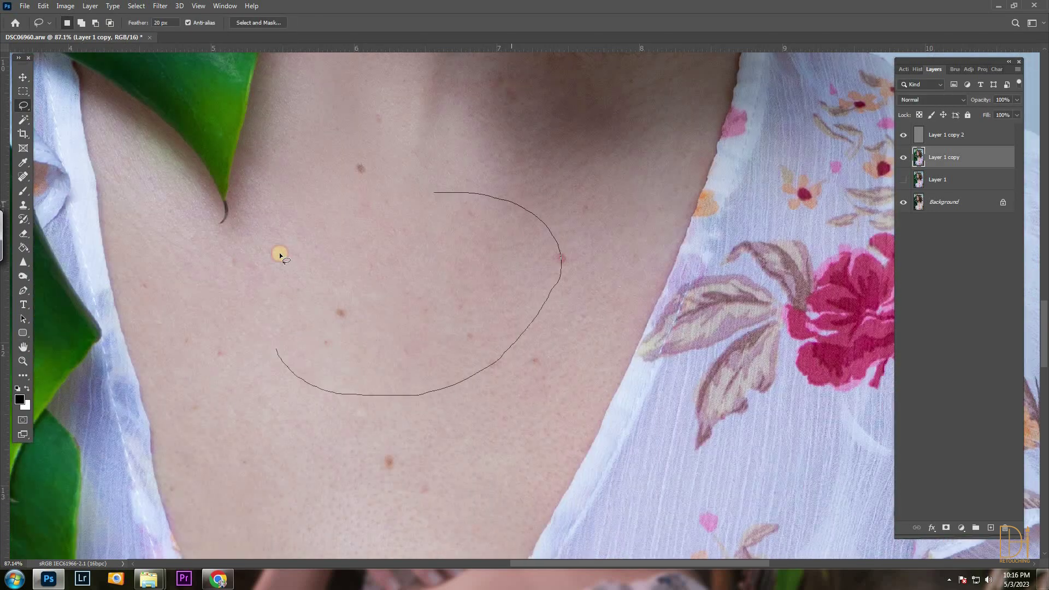
Lasso the centre of the chest and the skin along the leaf-side neckline edge, applying Gaussian Blur to both
drag(279, 253, 377, 193)
click(160, 6)
mouse_move(180, 130)
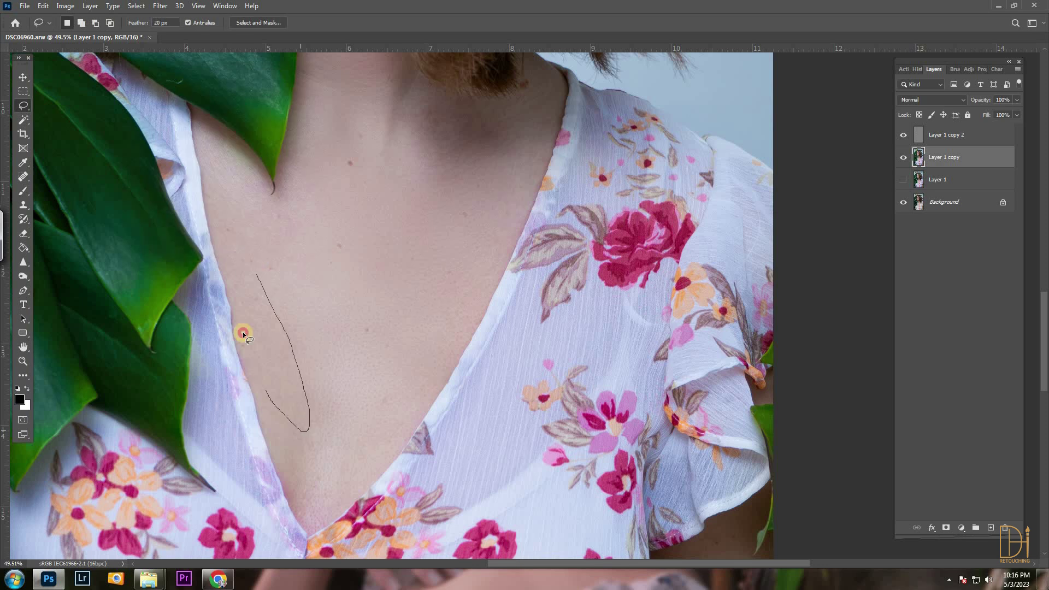
drag(242, 333, 259, 227)
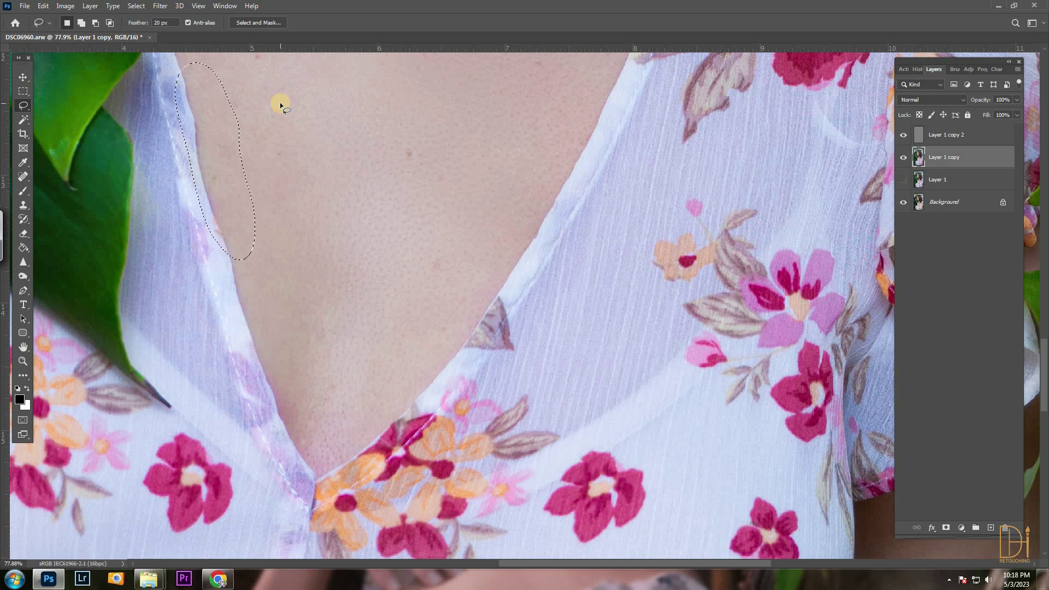
click(160, 5)
click(175, 18)
click(290, 100)
Lasso another patch of the chest inside the neckline and apply Gaussian Blur
drag(328, 109, 396, 275)
mouse_move(241, 79)
mouse_down()
mouse_move(296, 248)
mouse_move(237, 85)
mouse_up()
click(165, 6)
mouse_move(164, 129)
click(117, 170)
click(286, 100)
Smooth two more areas of the chest with lassoed Gaussian Blurs
drag(403, 228, 465, 383)
mouse_move(265, 107)
mouse_down()
mouse_move(281, 276)
mouse_move(255, 114)
mouse_up()
click(160, 5)
click(116, 170)
drag(464, 208, 478, 196)
click(157, 5)
click(117, 170)
click(283, 104)
Lasso two patches across the upper chest and base of the neck and apply Gaussian Blur to each
scroll(404, 188, up, 3)
mouse_move(481, 134)
mouse_down()
mouse_move(421, 196)
mouse_move(437, 142)
mouse_up()
click(160, 6)
click(117, 170)
click(284, 101)
drag(587, 137, 574, 144)
click(160, 5)
click(133, 167)
key(Return)
Lasso the skin below the hair and the shoulder beside the dress strap, applying Gaussian Blur to both
mouse_move(710, 204)
mouse_down()
mouse_move(821, 262)
mouse_move(735, 183)
mouse_up()
click(160, 6)
click(122, 171)
key(Return)
mouse_move(844, 199)
mouse_down()
mouse_move(773, 367)
mouse_move(846, 200)
mouse_up()
click(160, 5)
click(117, 170)
click(283, 101)
Lasso a skin patch around the jaw and neck and apply Gaussian Blur
drag(437, 98, 394, 237)
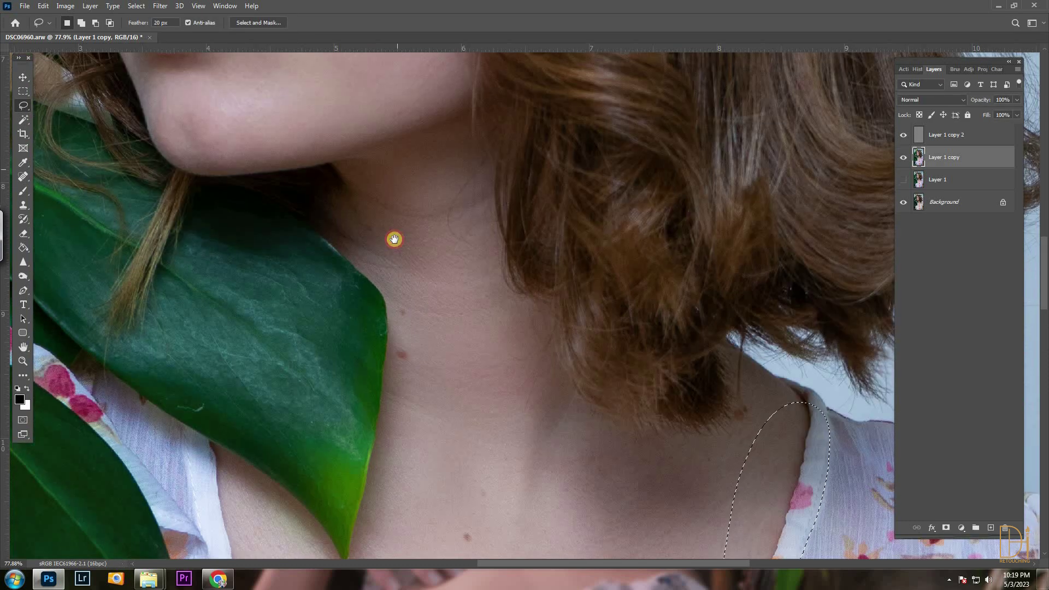
drag(284, 142, 273, 208)
click(160, 5)
click(117, 170)
drag(210, 79, 361, 93)
key(Return)
Smooth the near cheek, from its middle up to below the eye, with lassoed Gaussian Blurs
click(160, 6)
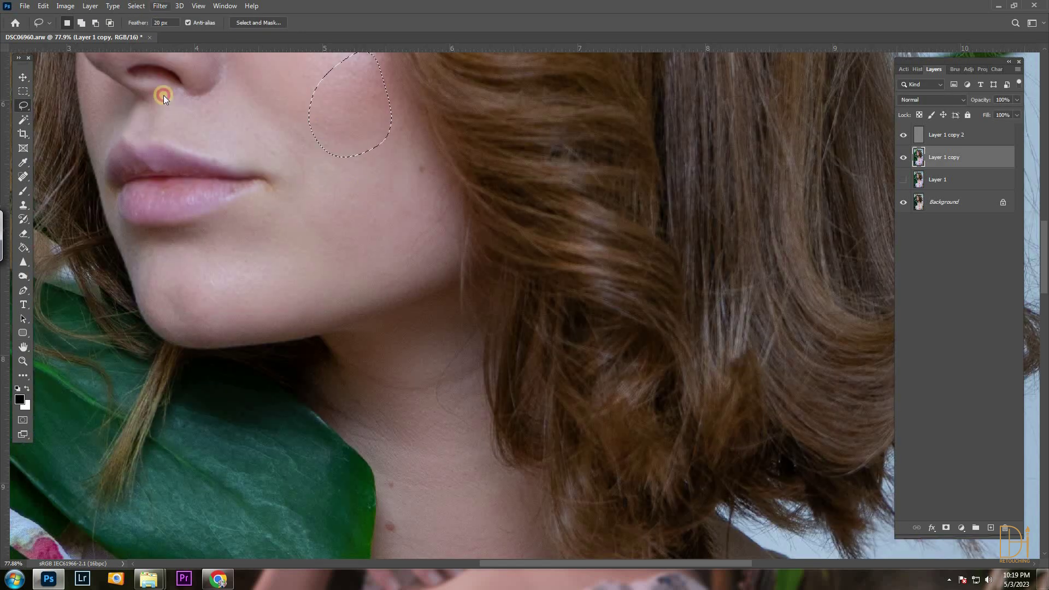
click(160, 6)
mouse_move(164, 129)
click(117, 170)
key(Return)
mouse_move(385, 93)
mouse_down()
mouse_move(370, 113)
mouse_move(382, 94)
mouse_up()
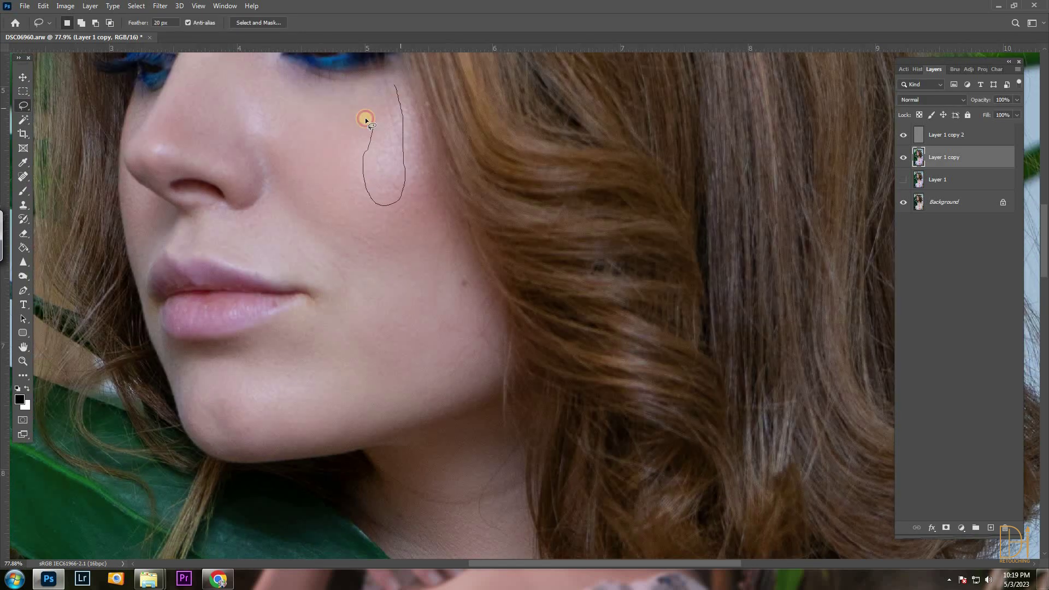
click(160, 5)
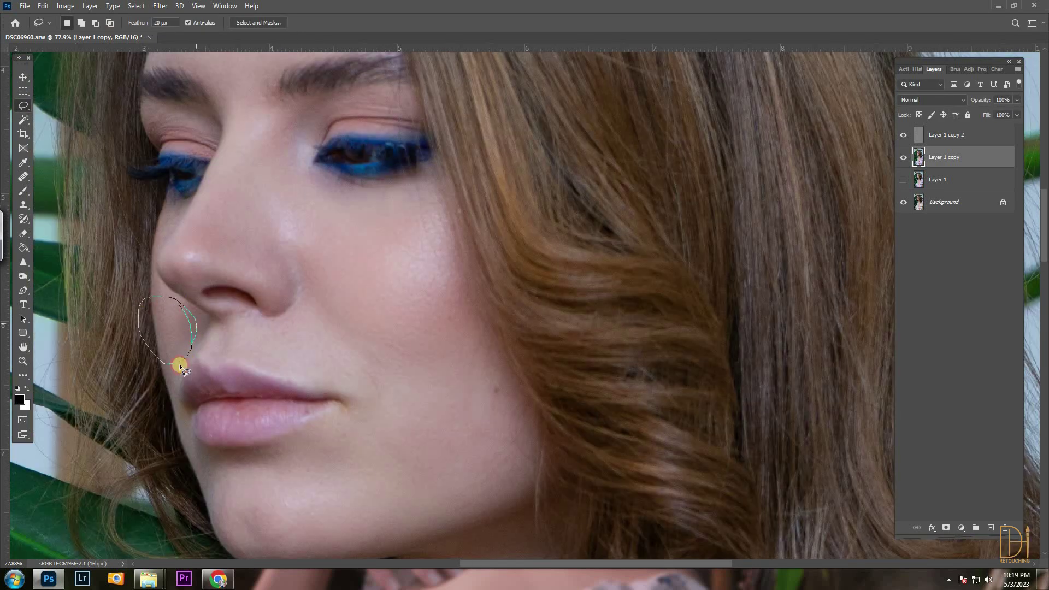
Lasso the far cheek and the far side of the nose, applying Gaussian Blur to each area
drag(179, 363, 180, 366)
click(160, 5)
click(117, 170)
key(Return)
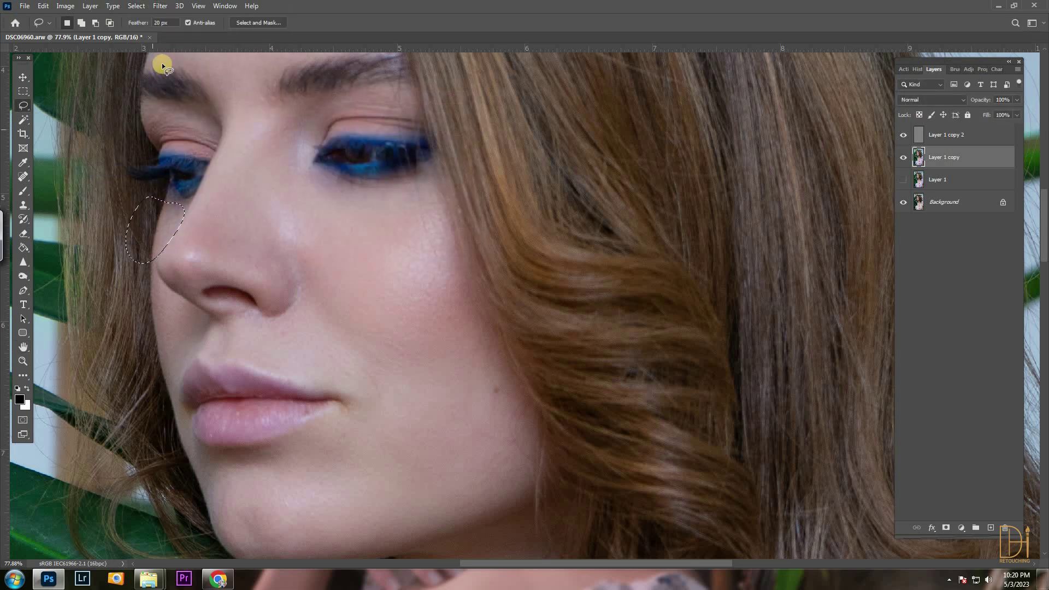
click(160, 5)
click(117, 170)
key(Return)
click(160, 6)
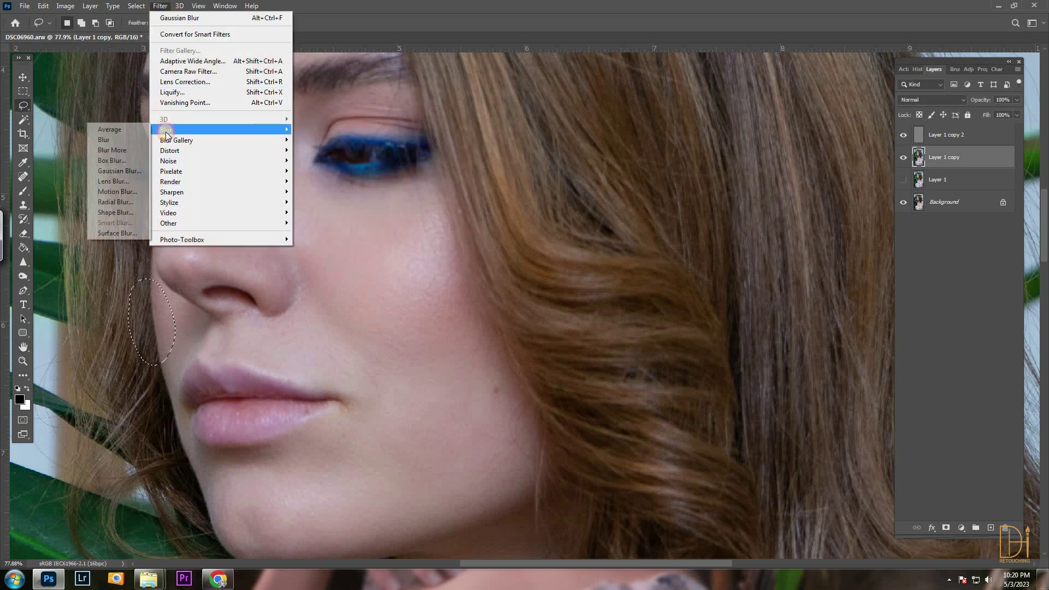
click(117, 169)
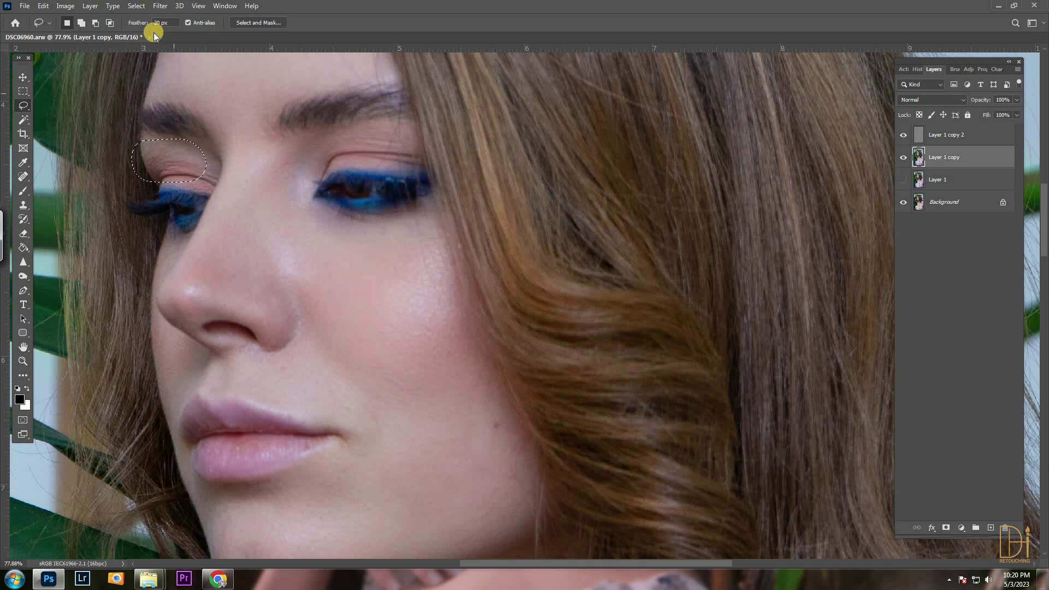
Lasso the far upper eyelid and a neighbouring area around the eyes, applying Gaussian Blur to each
click(160, 5)
click(117, 170)
key(Return)
mouse_move(297, 176)
mouse_down()
mouse_move(337, 129)
mouse_move(298, 175)
mouse_up()
click(160, 5)
click(120, 170)
click(431, 23)
Apply further Gaussian Blurs around the eyes, including a newly lassoed area on the far eyelid
click(160, 6)
click(117, 170)
drag(377, 89, 505, 89)
key(Return)
click(160, 6)
click(117, 170)
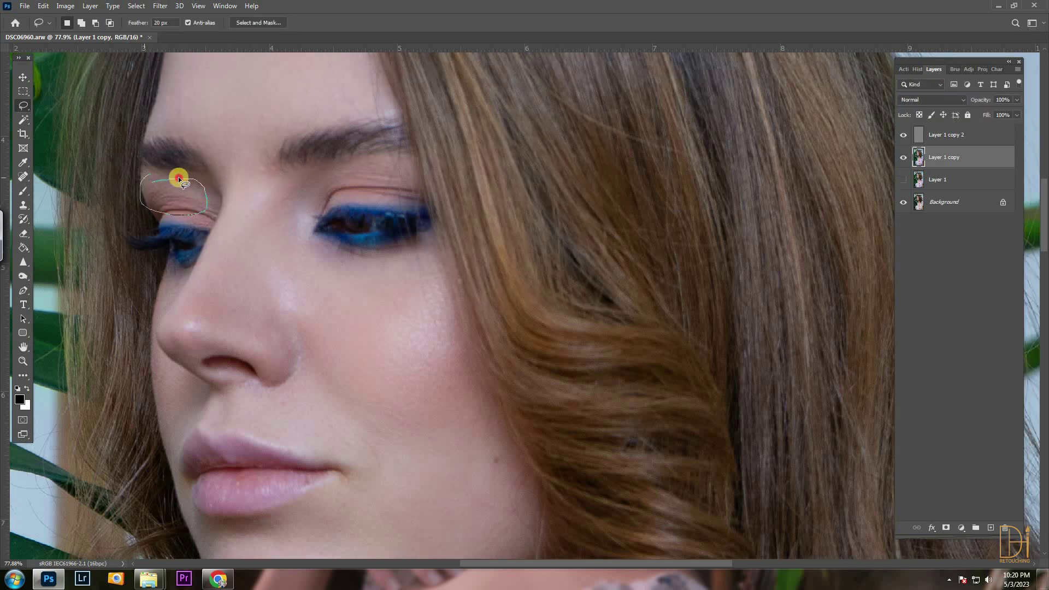
click(161, 5)
click(121, 170)
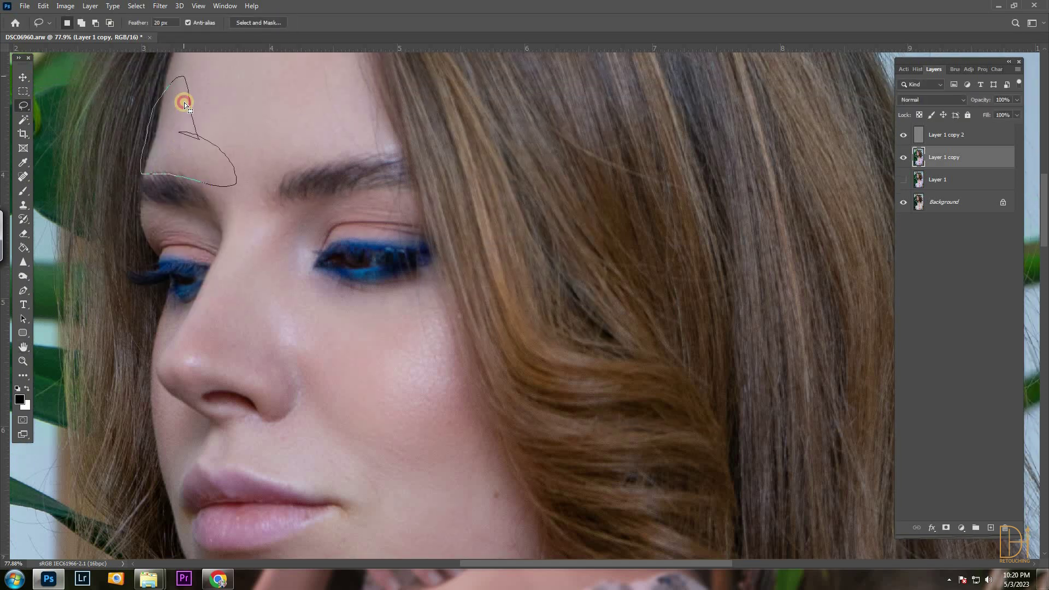
Lasso the forehead skin above each eyebrow and apply Gaussian Blur to both areas
click(160, 6)
click(117, 170)
click(575, 109)
mouse_move(432, 147)
mouse_down()
mouse_move(368, 84)
mouse_move(429, 102)
mouse_up()
click(160, 6)
click(117, 170)
click(478, 245)
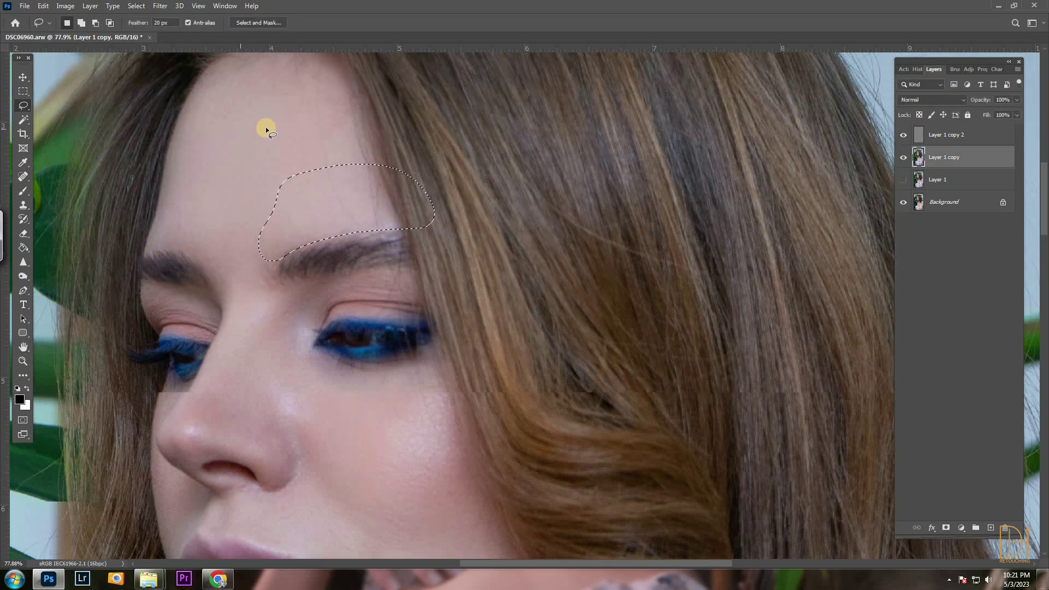
Lasso the centre of the forehead and the skin between the eyebrows, applying Gaussian Blur to each
drag(265, 129, 235, 85)
click(160, 6)
click(117, 170)
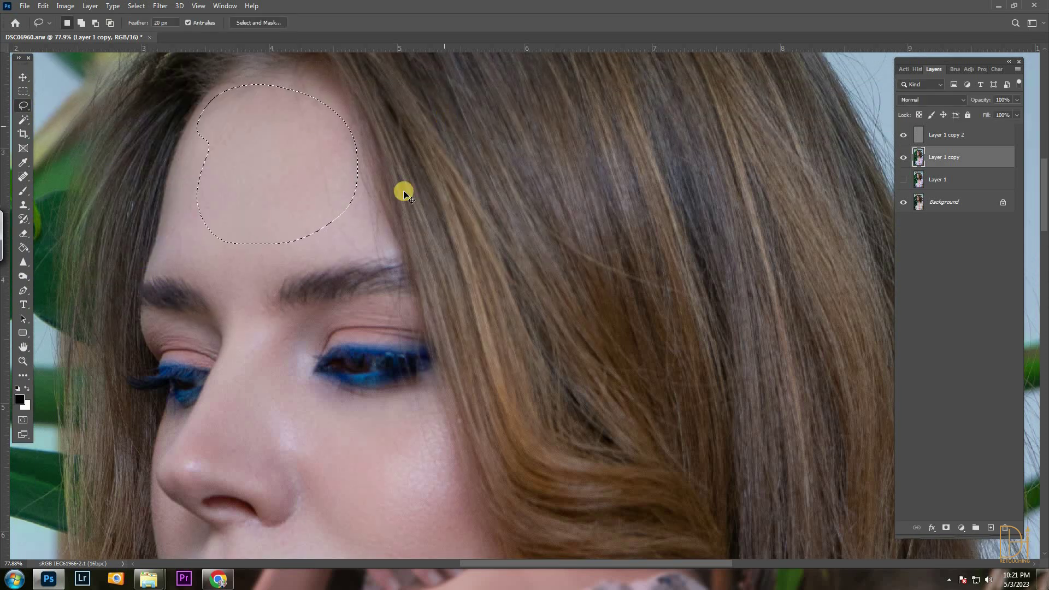
scroll(403, 187, down, 1)
mouse_move(254, 317)
mouse_down()
mouse_move(235, 432)
mouse_move(253, 318)
mouse_up()
click(160, 6)
click(135, 168)
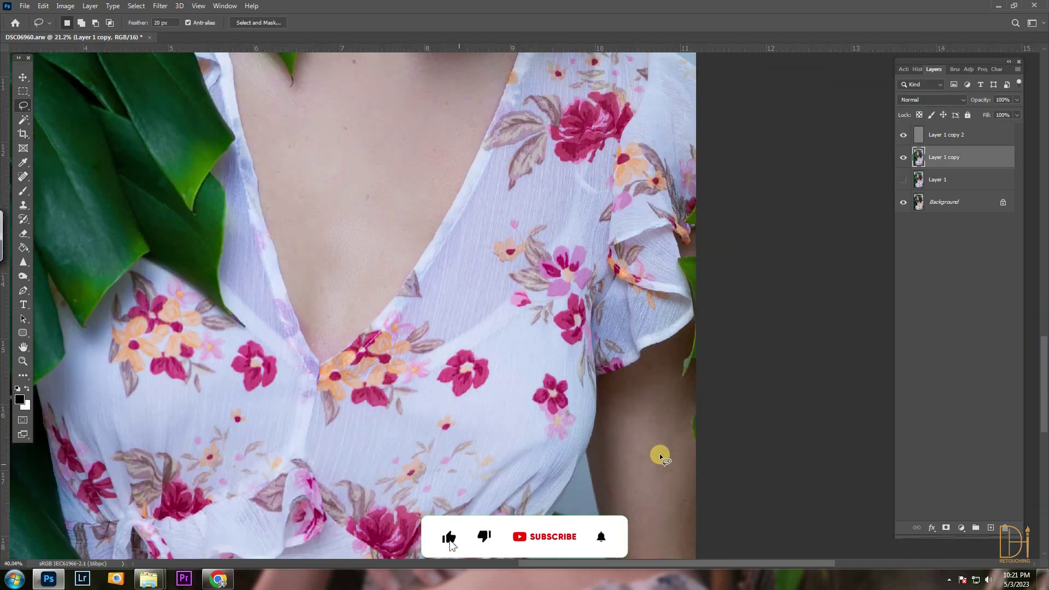
Lasso the middle of the bare arm and the elbow crease, applying Gaussian Blur to both
mouse_move(296, 171)
mouse_down()
mouse_move(347, 417)
mouse_move(295, 171)
mouse_up()
click(160, 6)
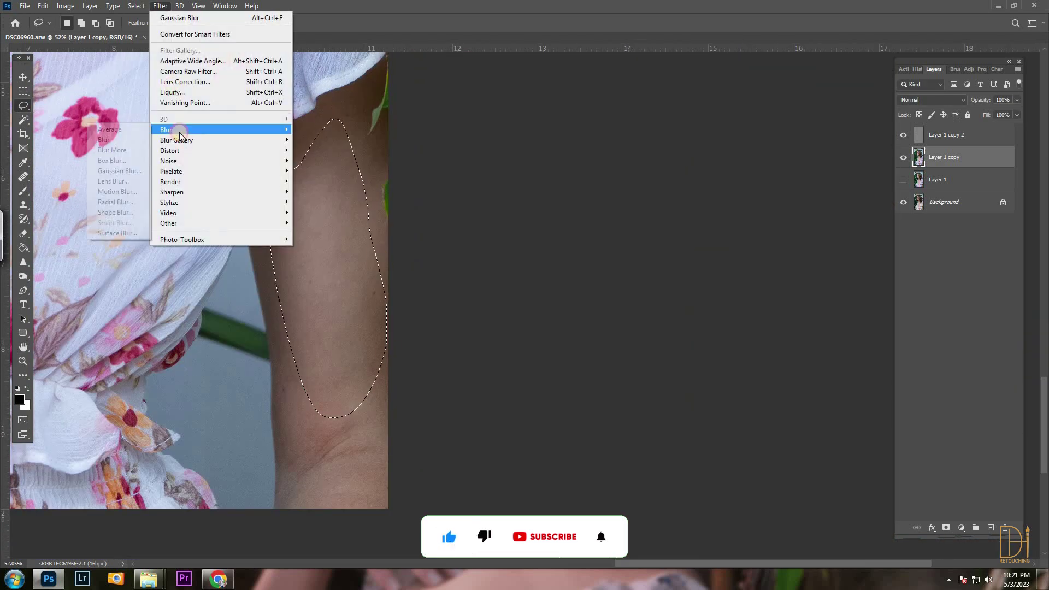
click(116, 170)
drag(487, 264, 493, 269)
click(566, 108)
click(160, 5)
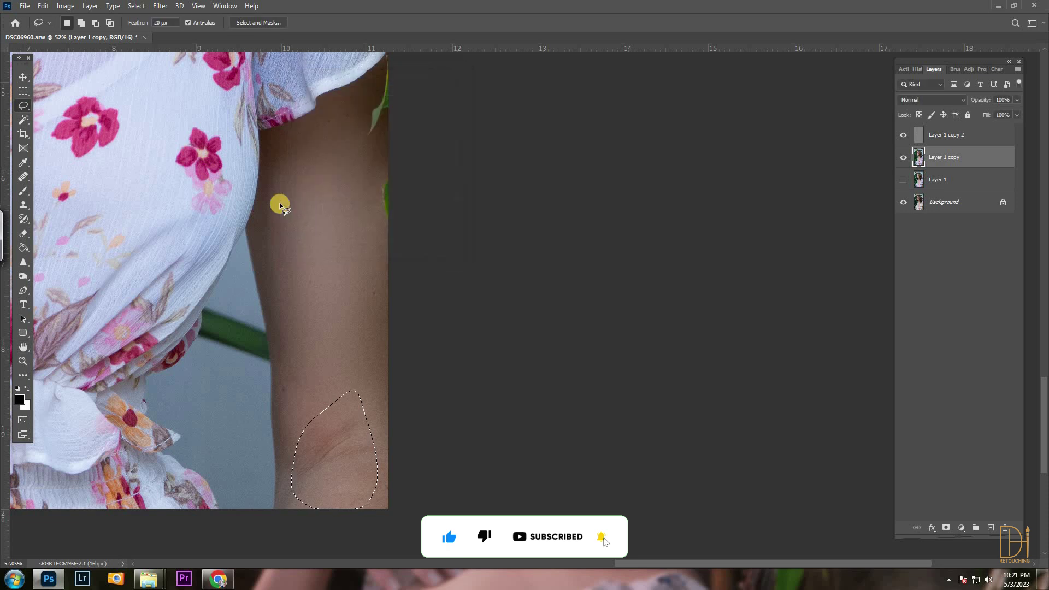
Smooth the arm's inner edge and upper outer edge with lassoed Gaussian Blurs
drag(277, 206, 275, 209)
click(160, 5)
click(160, 5)
click(117, 170)
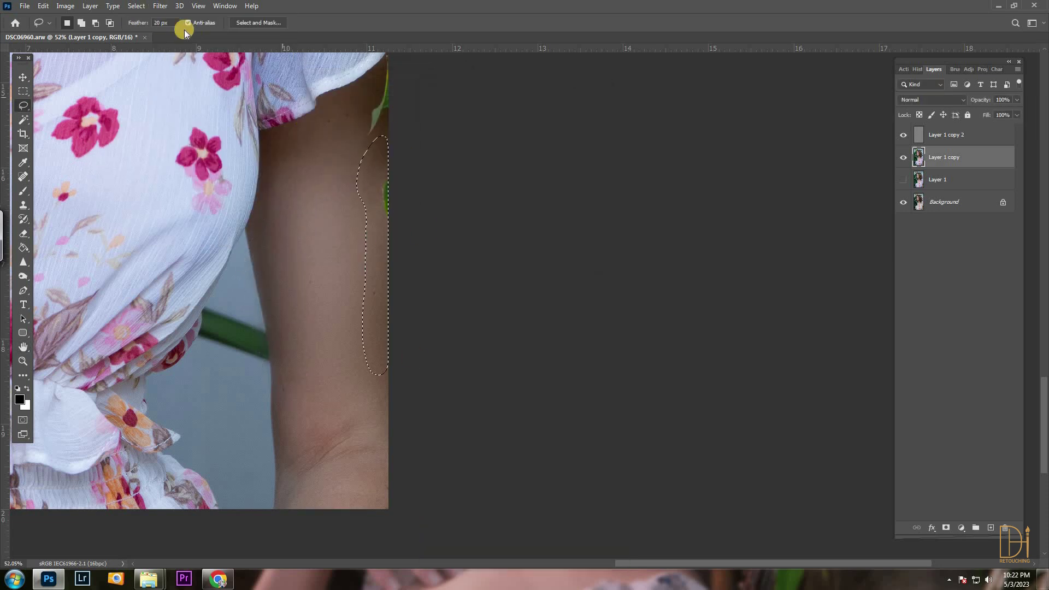
click(160, 5)
mouse_move(219, 130)
click(117, 170)
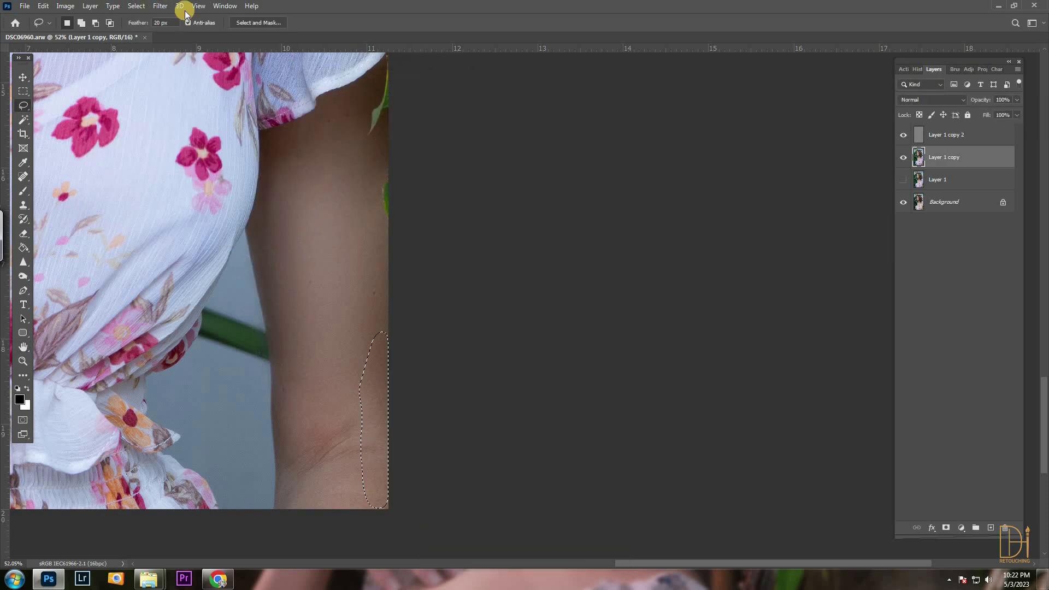
Lasso the arm's lower outer edge and the shaded skin under the sleeve, applying Gaussian Blur to both
click(160, 6)
click(117, 170)
mouse_move(285, 186)
mouse_down()
mouse_move(252, 149)
mouse_move(262, 164)
mouse_up()
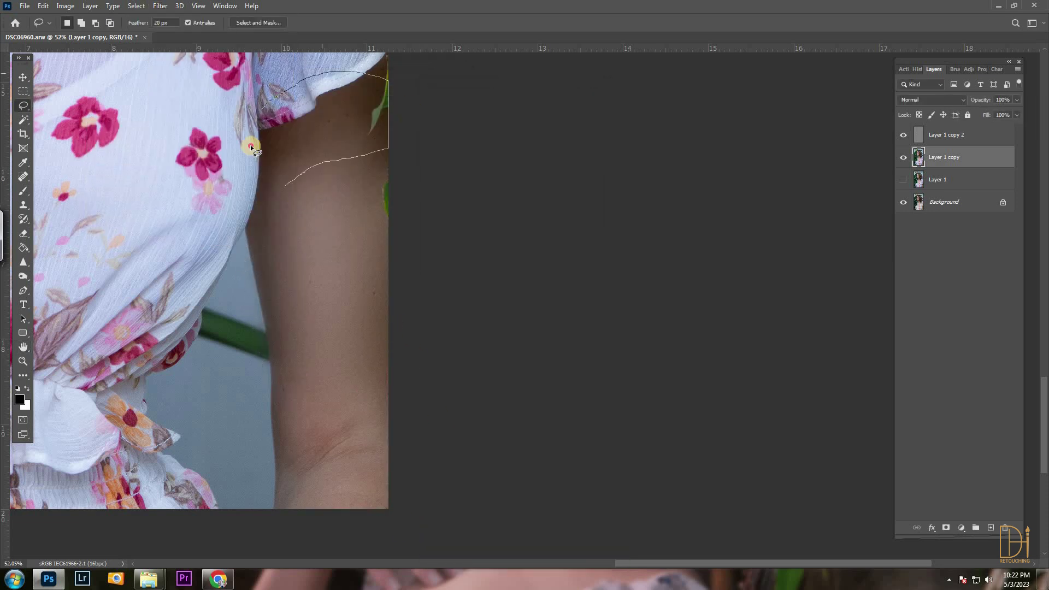
click(160, 6)
click(117, 171)
click(549, 112)
Lasso a patch of the face beside the nose, apply Gaussian Blur and clear the selection
key(ctrl+0)
scroll(475, 166, up, 5)
mouse_move(470, 178)
mouse_down()
mouse_move(503, 194)
mouse_move(472, 180)
mouse_up()
click(160, 5)
mouse_move(196, 133)
click(117, 170)
click(574, 109)
key(ctrl+d)
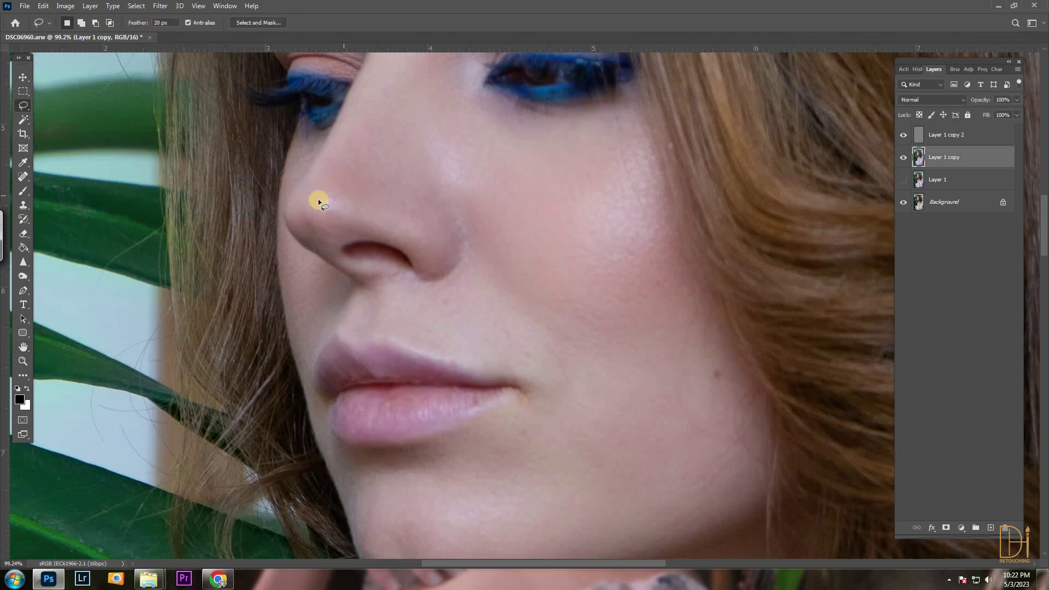
Apply Gaussian Blur to the nose area and to a lassoed area of the lips
click(160, 6)
click(117, 170)
click(574, 109)
drag(372, 398, 364, 397)
click(160, 6)
click(105, 169)
key(Return)
Smooth the corner of the mouth with two small lassoed Gaussian Blurs
click(160, 5)
mouse_move(164, 134)
click(109, 169)
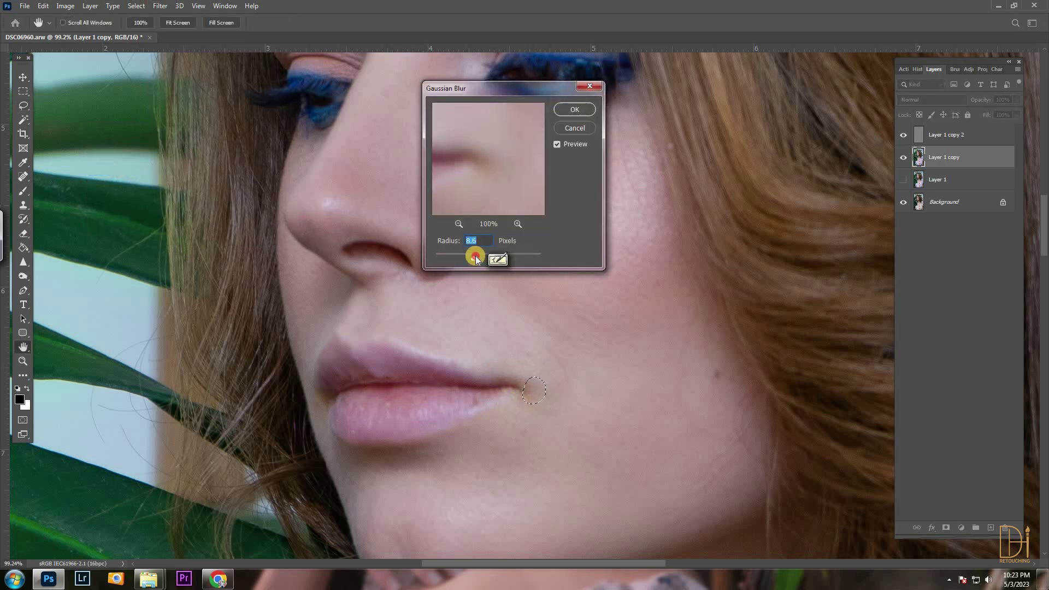
click(571, 107)
key(ctrl+d)
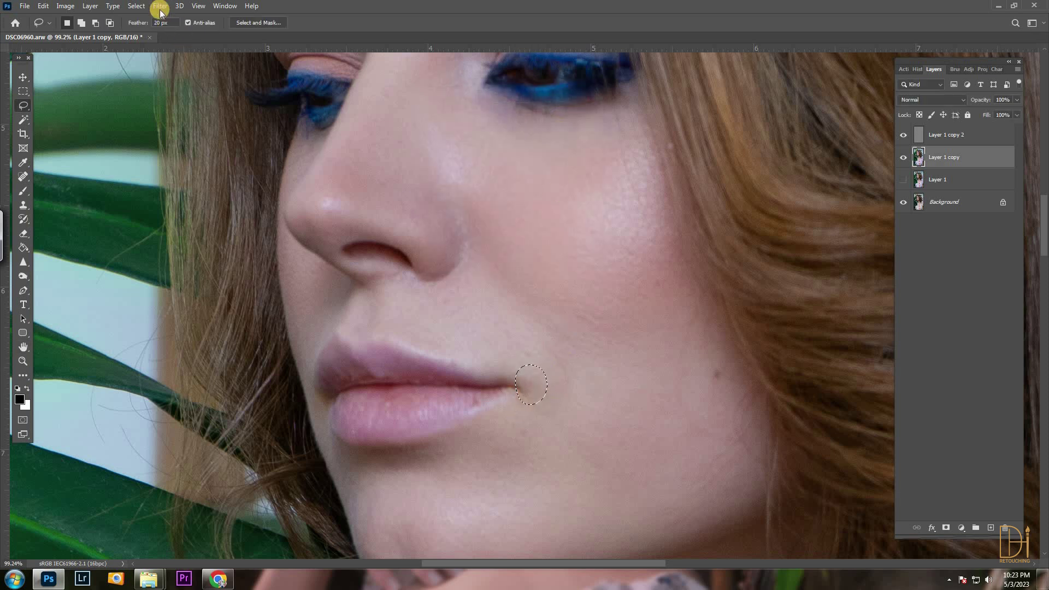
click(160, 6)
mouse_move(185, 132)
click(117, 169)
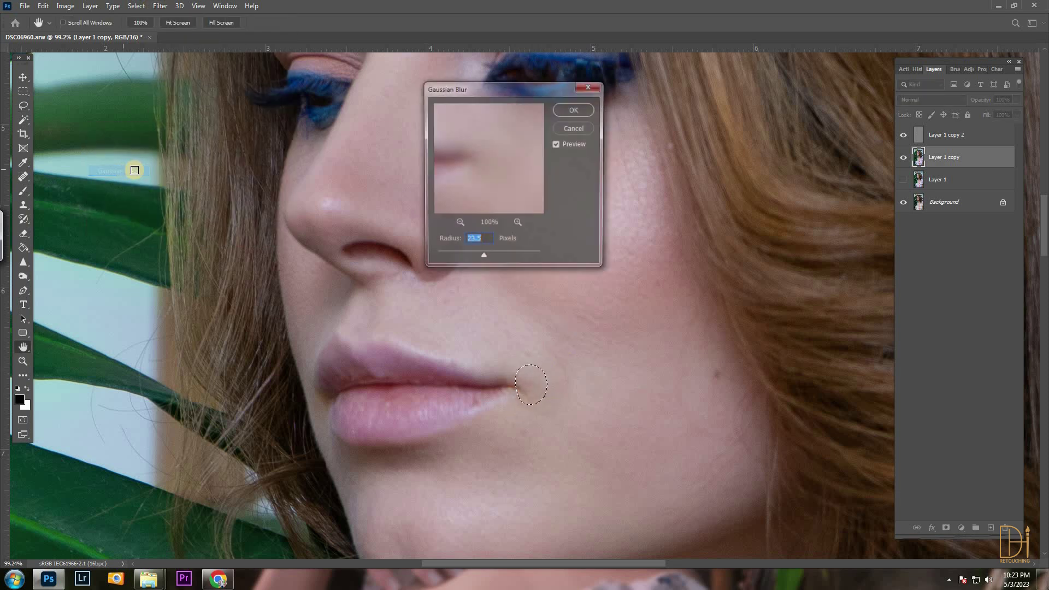
click(563, 105)
Spot-heal small blemishes on the nose and face on the Layer 1 copy 2 texture layer
scroll(454, 118, down, 5)
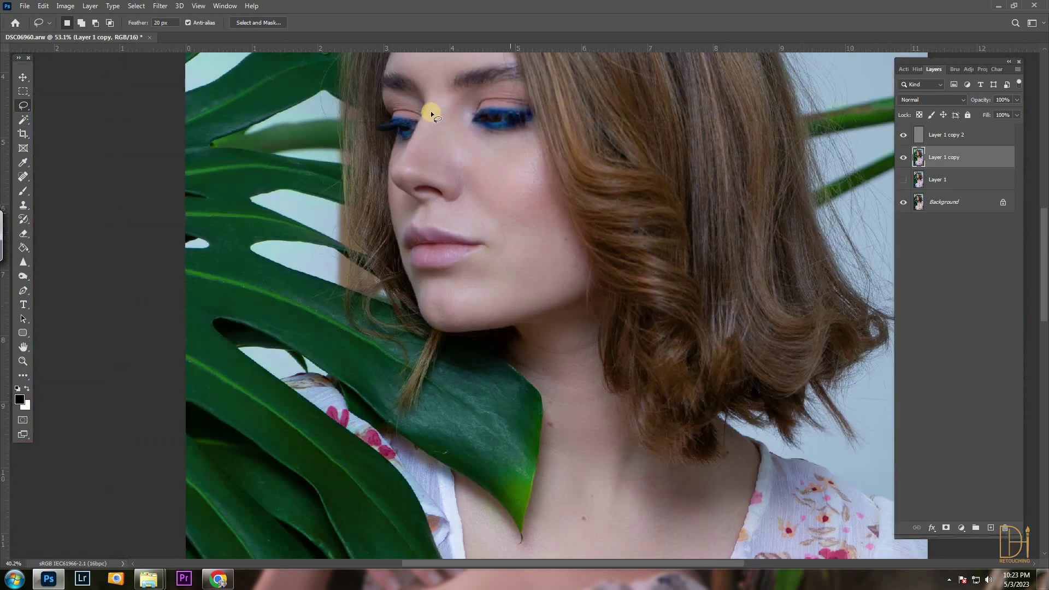
scroll(430, 110, down, 6)
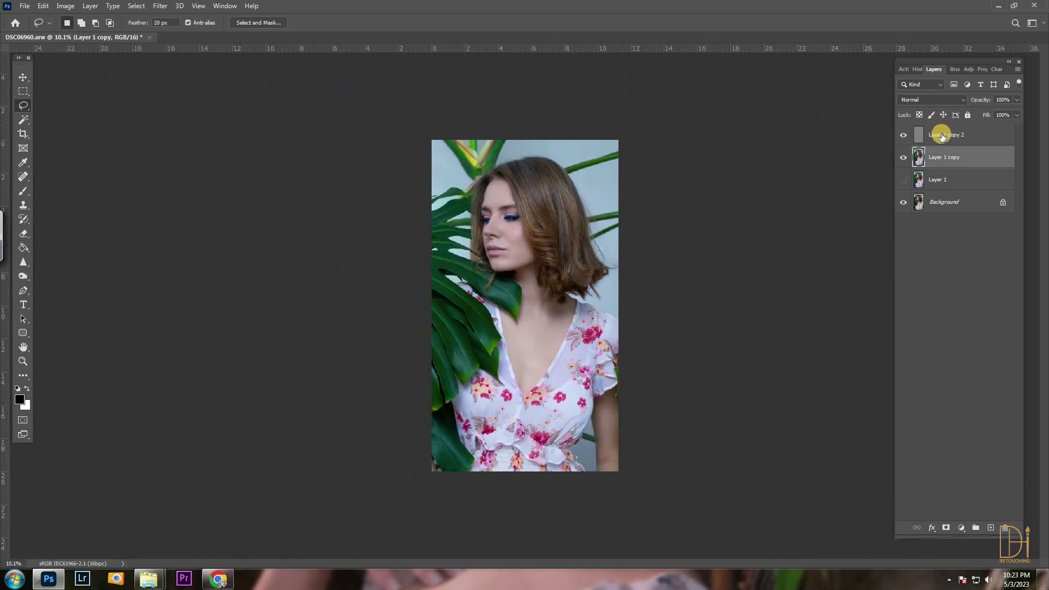
click(940, 136)
click(24, 176)
scroll(445, 156, up, 6)
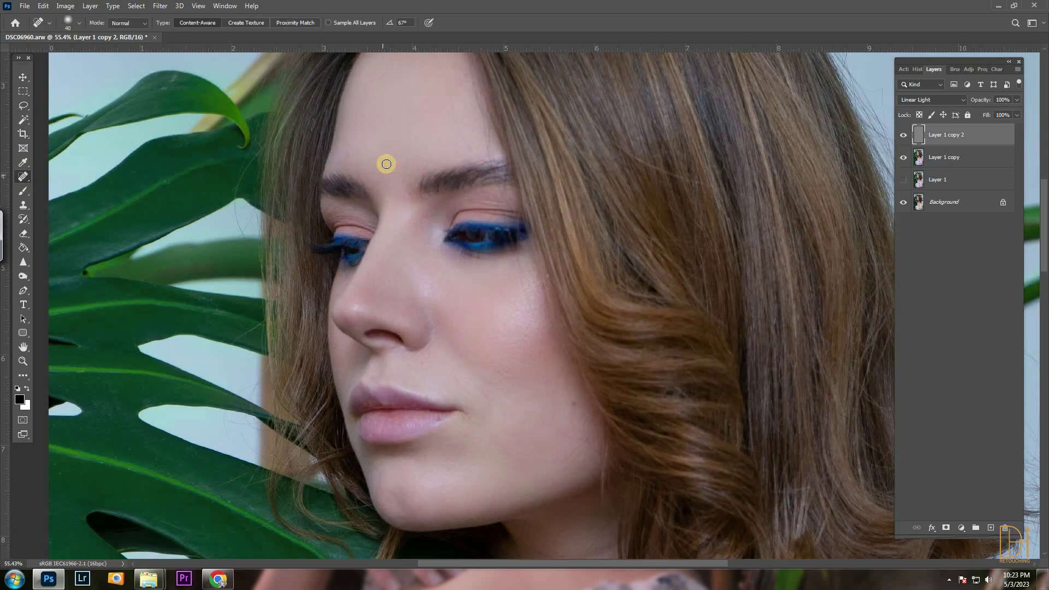
scroll(382, 328, up, 3)
click(375, 298)
click(417, 178)
drag(511, 545, 433, 367)
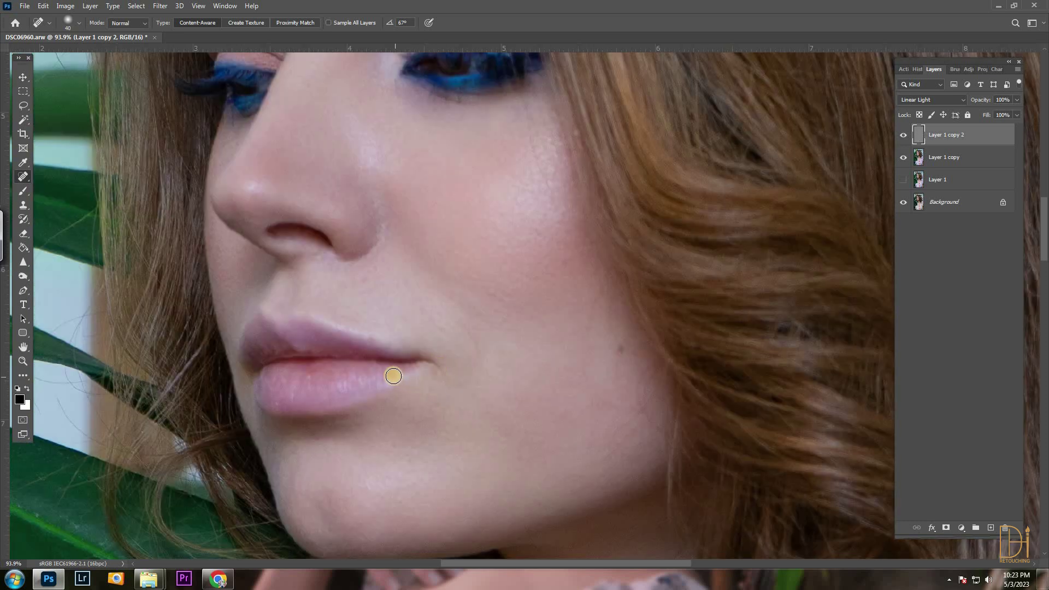
scroll(407, 311, down, 5)
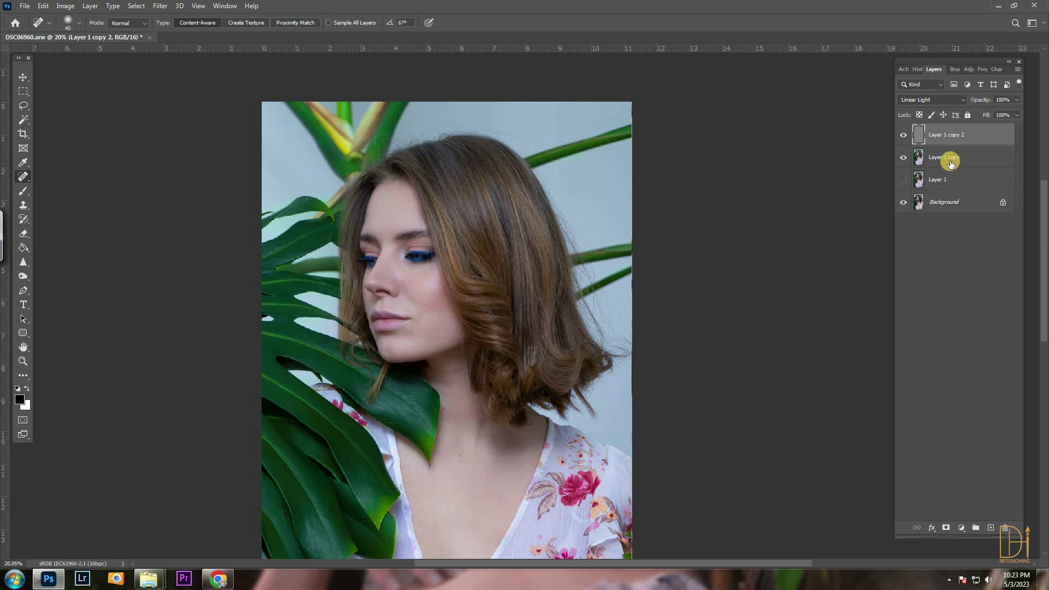
Duplicate Layer 1 as a visible layer and merge the copy with the two frequency separation layers
click(952, 179)
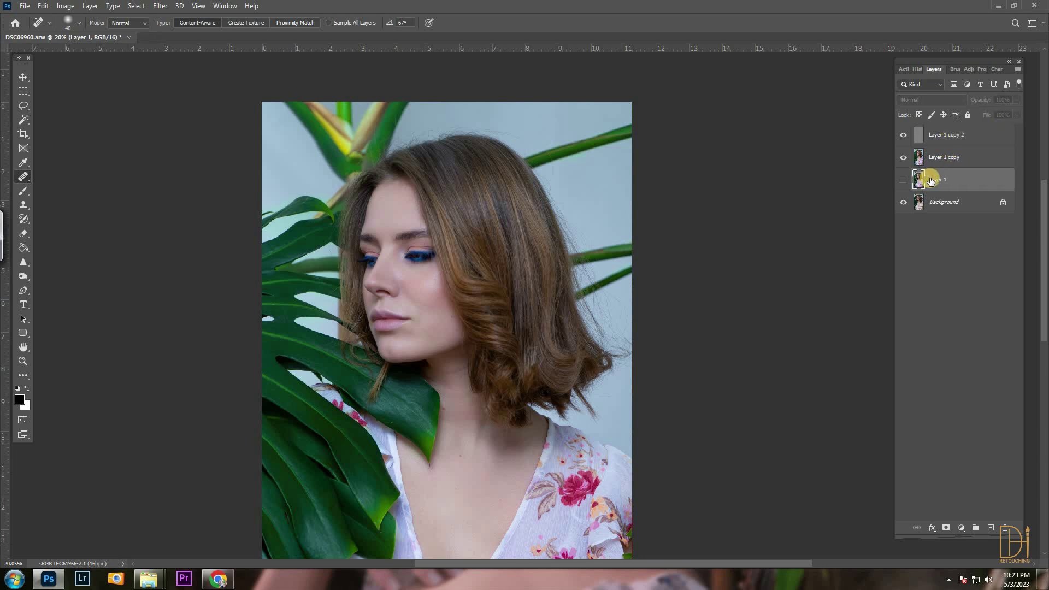
key(ctrl+j)
click(903, 179)
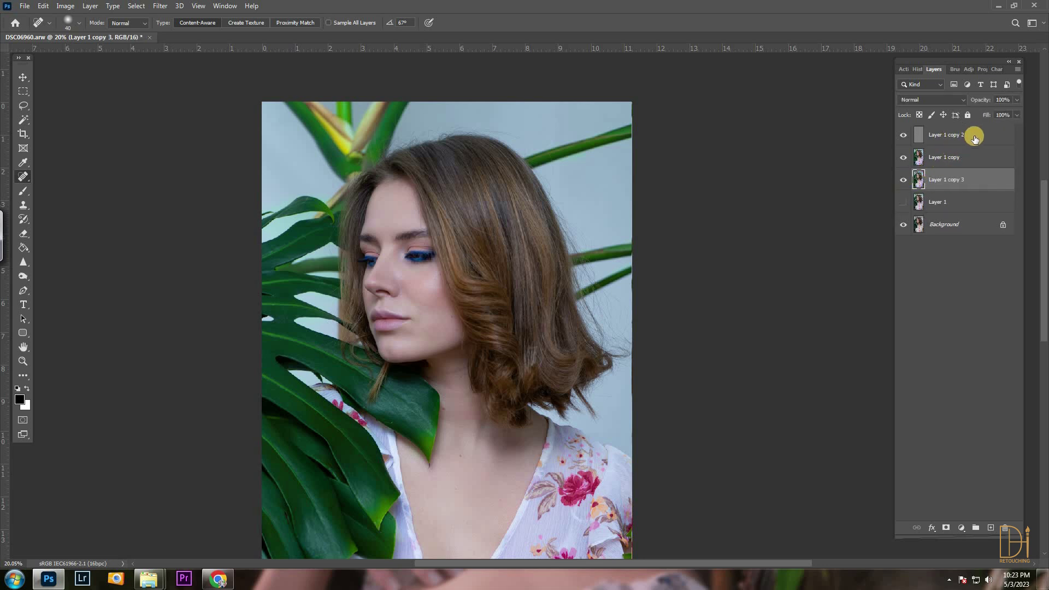
click(974, 137)
shift+click(965, 178)
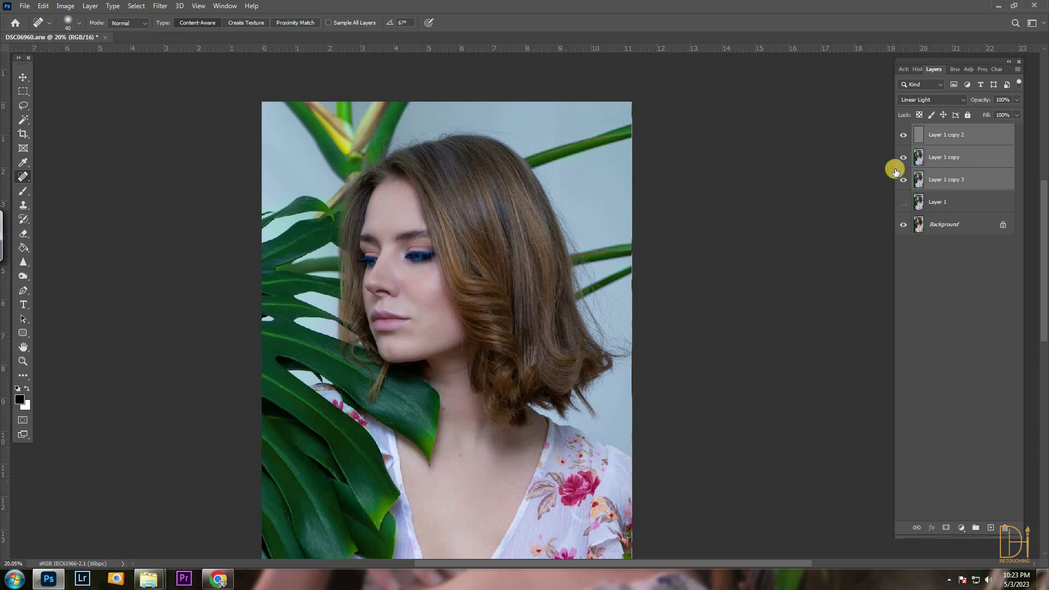
key(ctrl+e)
click(903, 137)
click(903, 137)
click(903, 137)
click(903, 137)
Duplicate the merged layer and strongly overexpose it with a Curves adjustment, lifting a point at input 39 to output 246
key(ctrl+j)
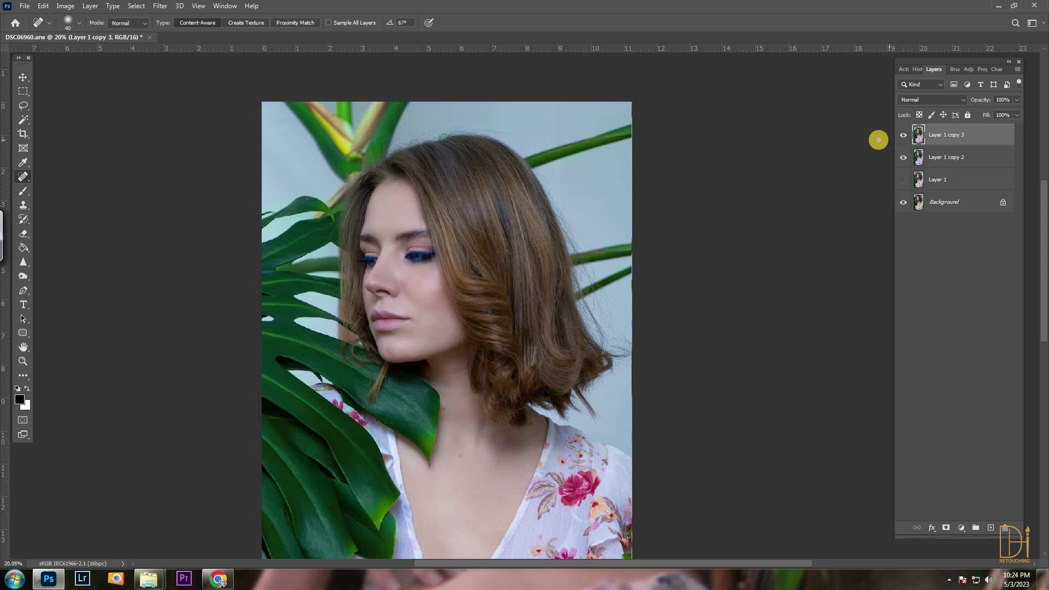
click(966, 69)
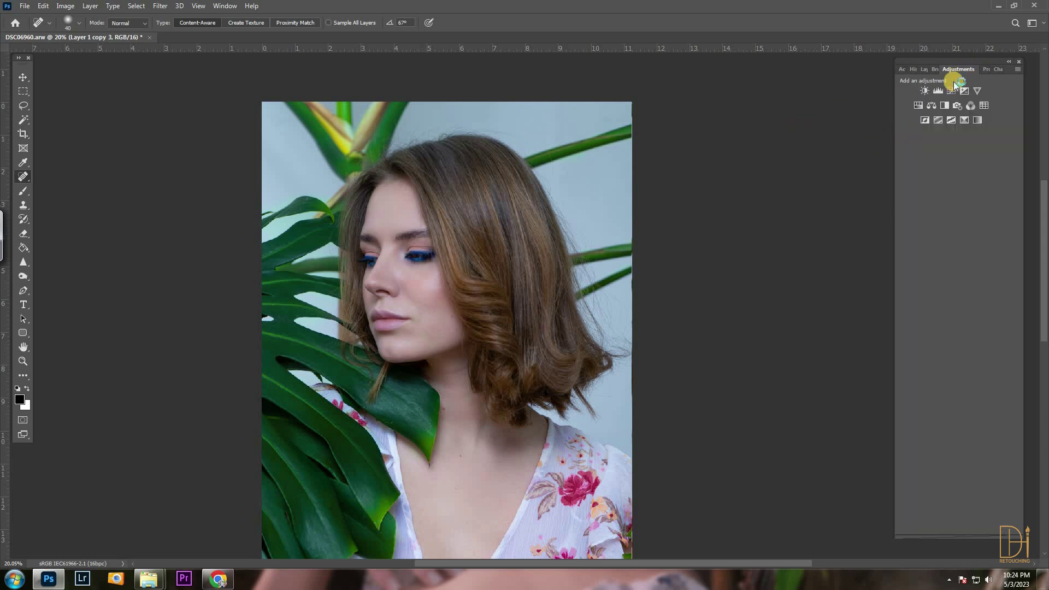
click(951, 90)
drag(960, 164, 943, 137)
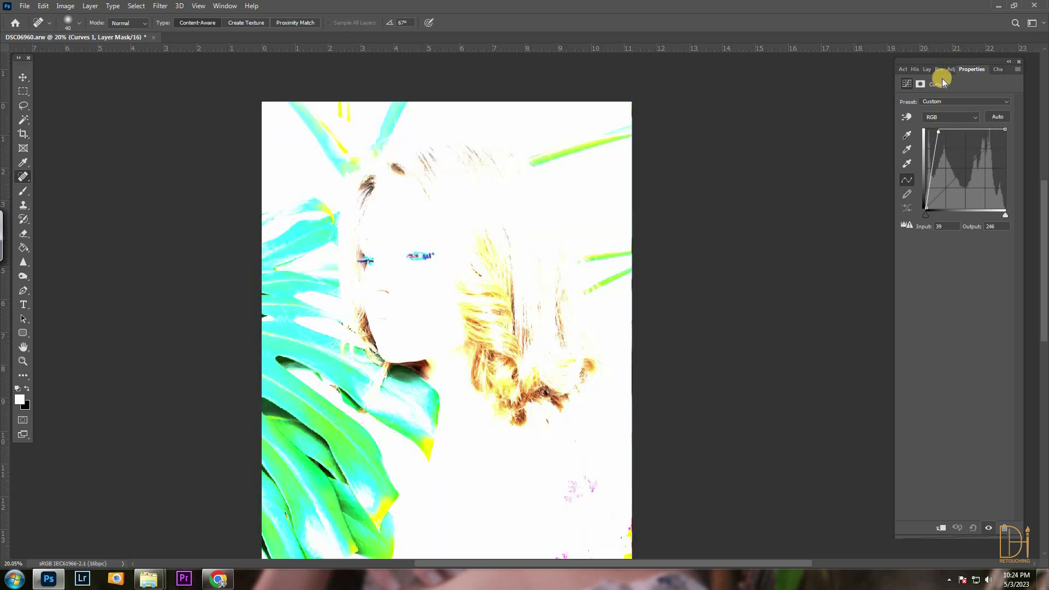
Add an empty layer and merge it with Curves 1 and Layer 1 copy 3
click(928, 70)
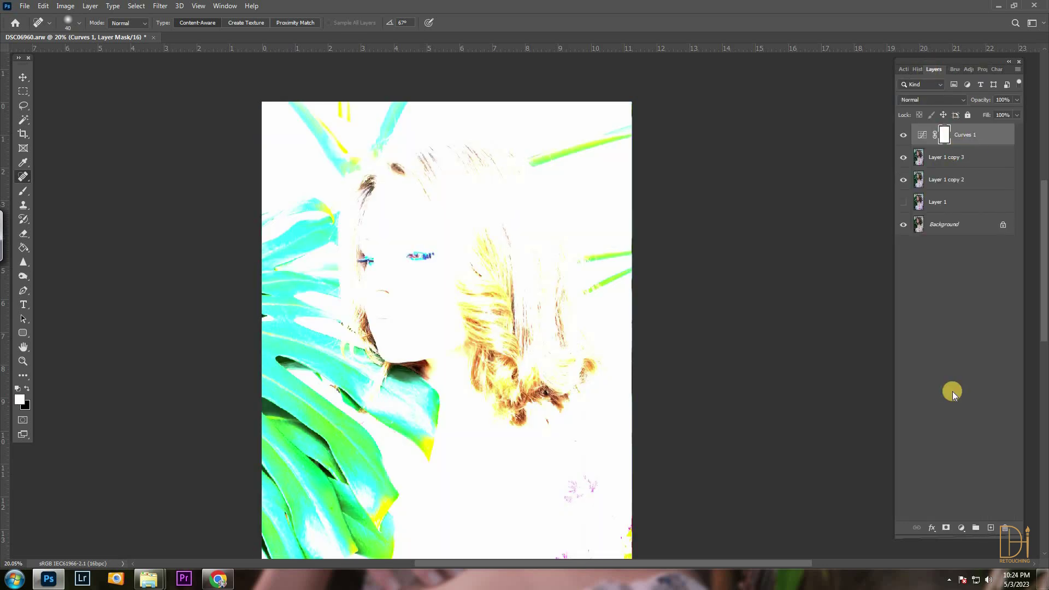
click(991, 528)
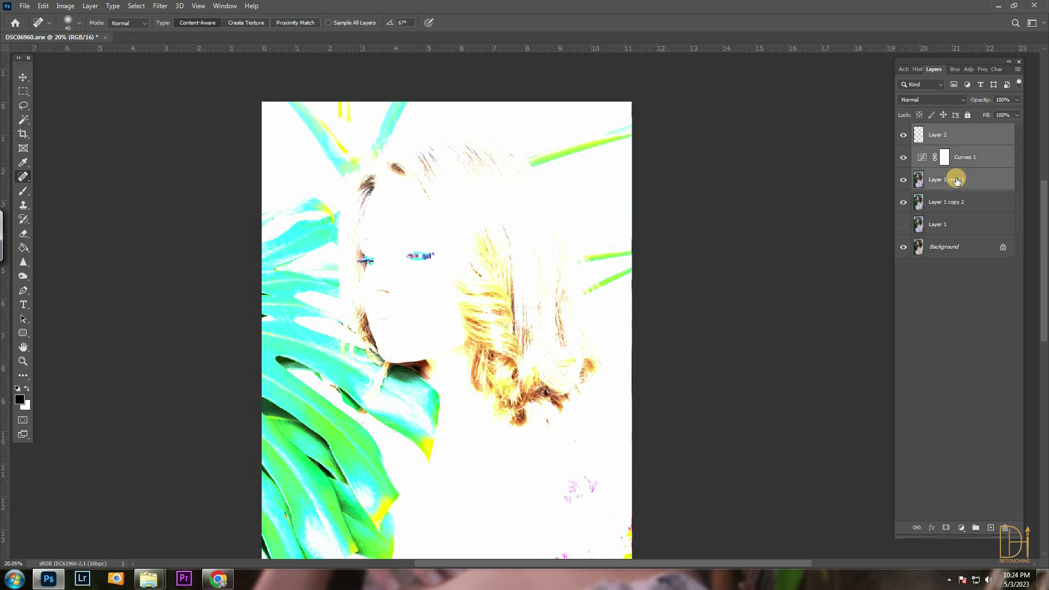
key(ctrl+e)
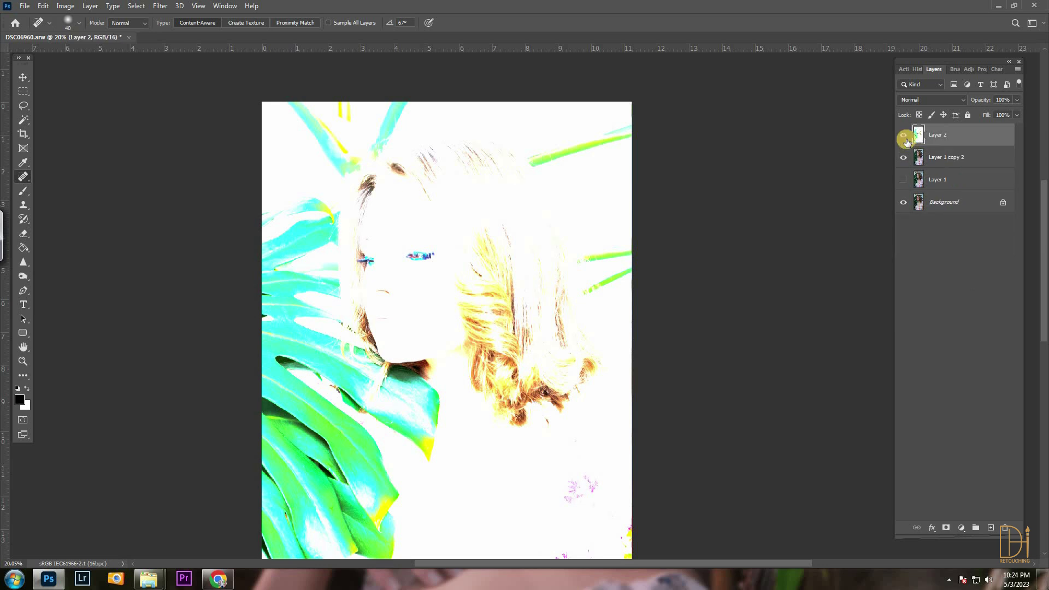
Duplicate Layer 1 copy 2 and merge the copy with the overexposed Layer 2
click(945, 162)
key(ctrl+j)
shift+click(948, 131)
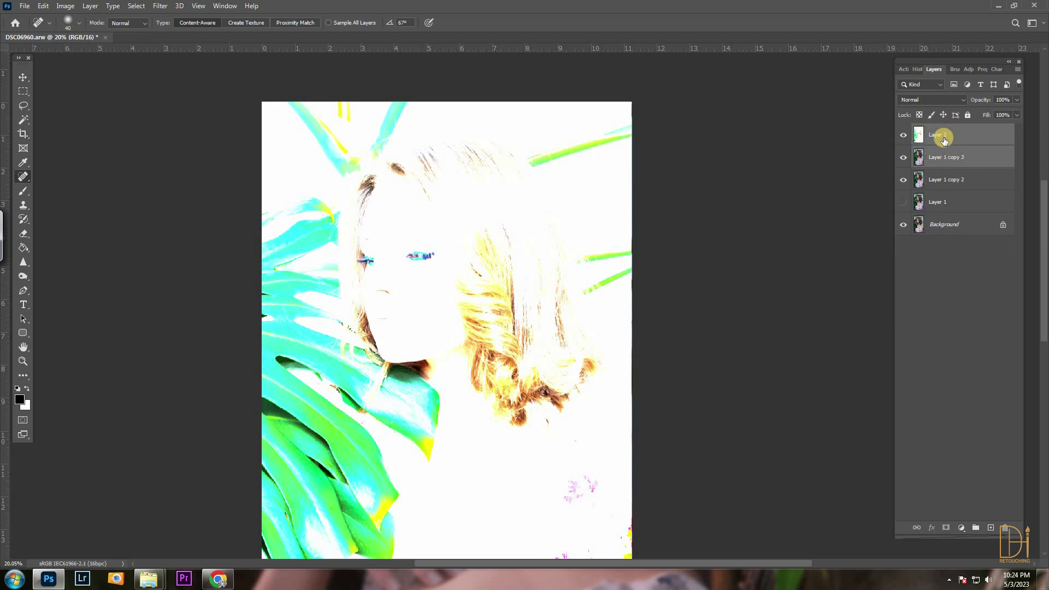
key(ctrl+r)
key(ctrl+e)
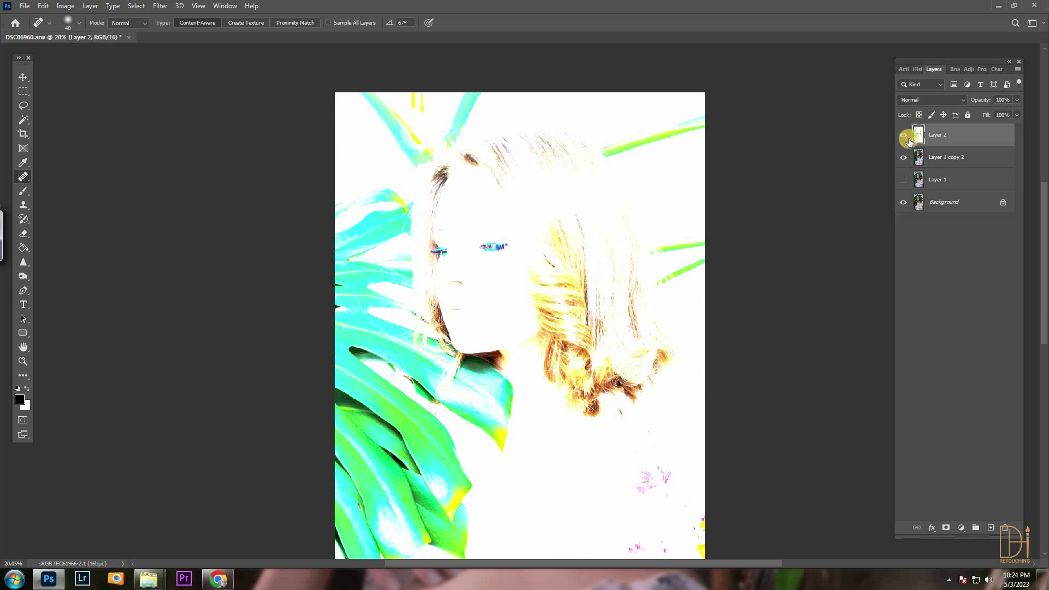
Hide Layer 2 with a black mask and set the Brush tool to 5% opacity
alt+click(948, 528)
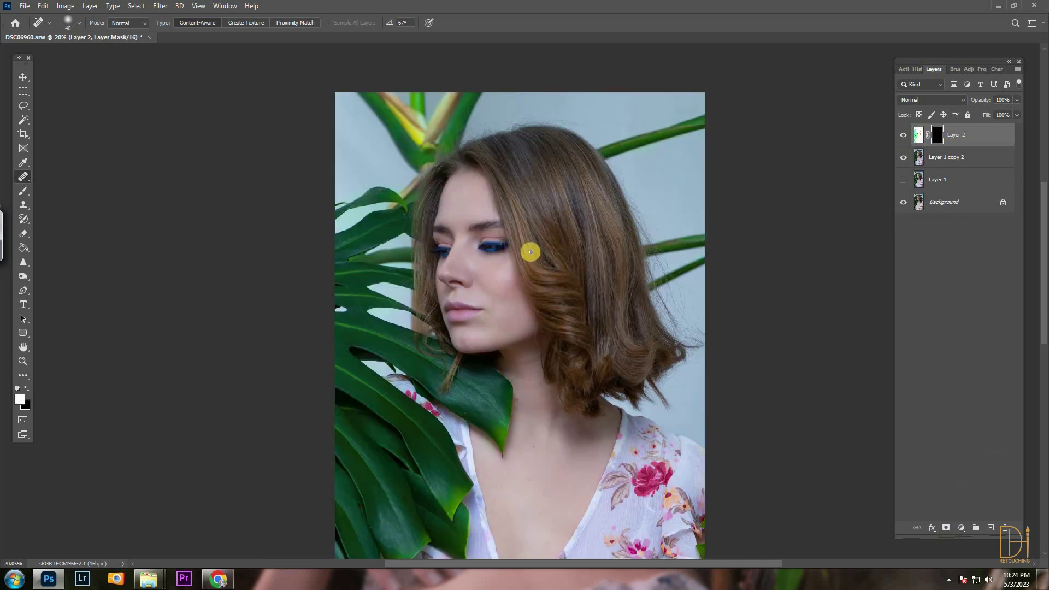
click(22, 191)
click(250, 23)
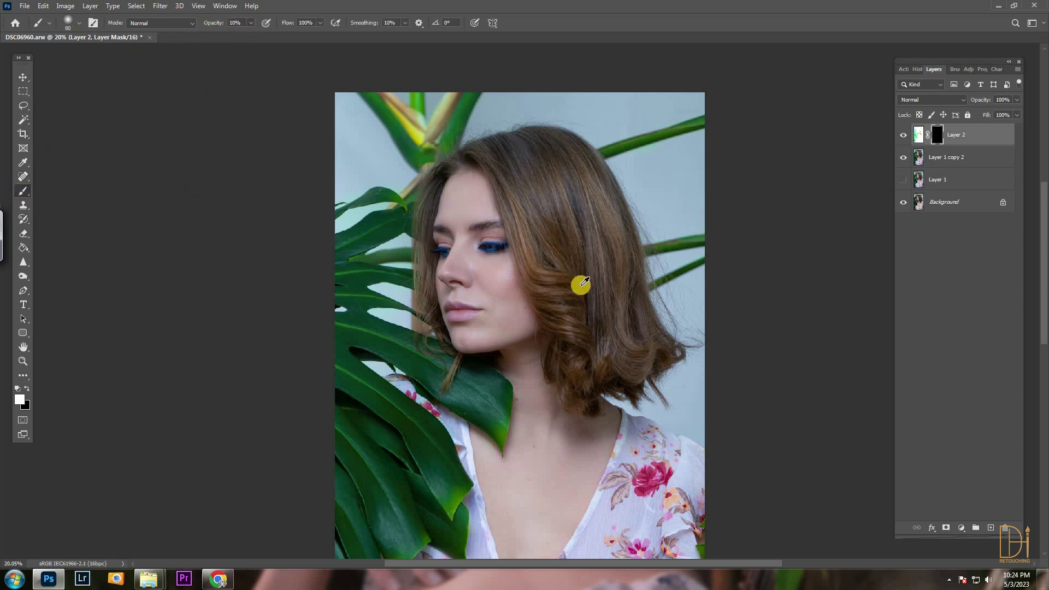
scroll(435, 234, up, 4)
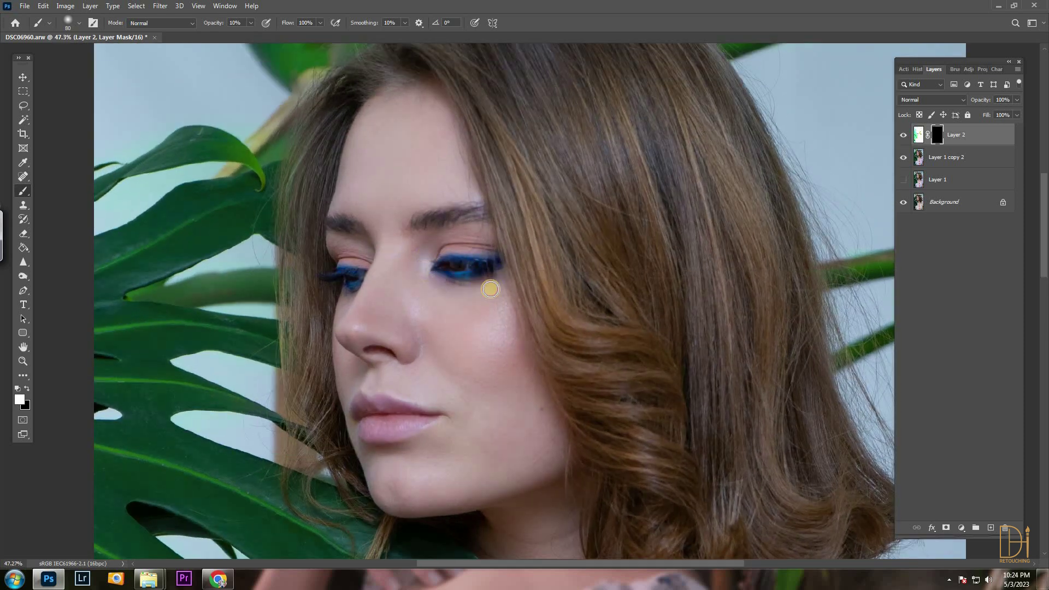
click(249, 23)
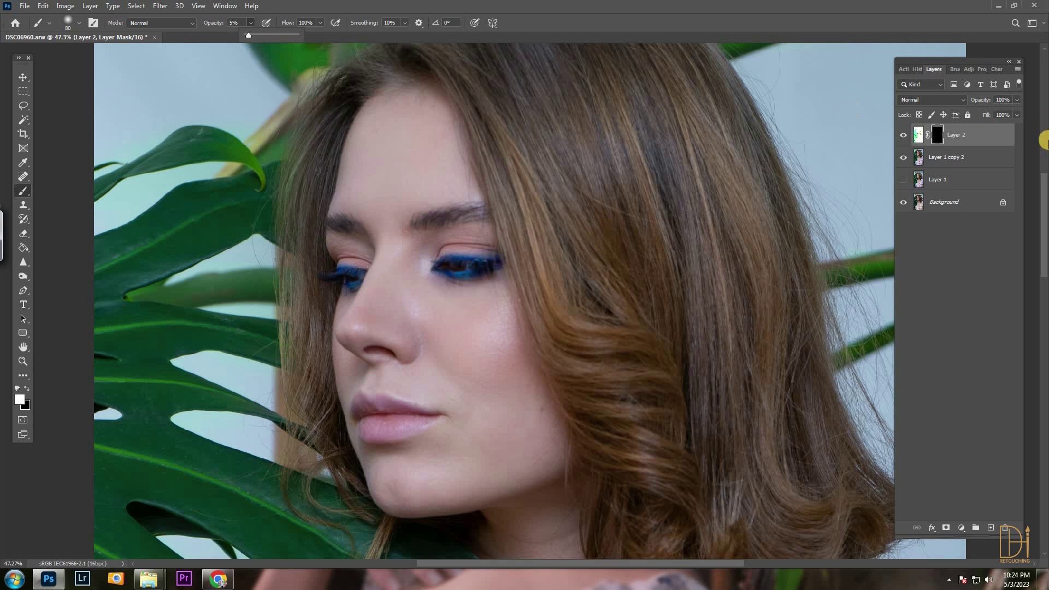
Paint white on Layer 2's mask over the highlights beside the nose and around the eye, adjusting the brush size
key(bracketleft)
key(bracketleft)
key(bracketleft)
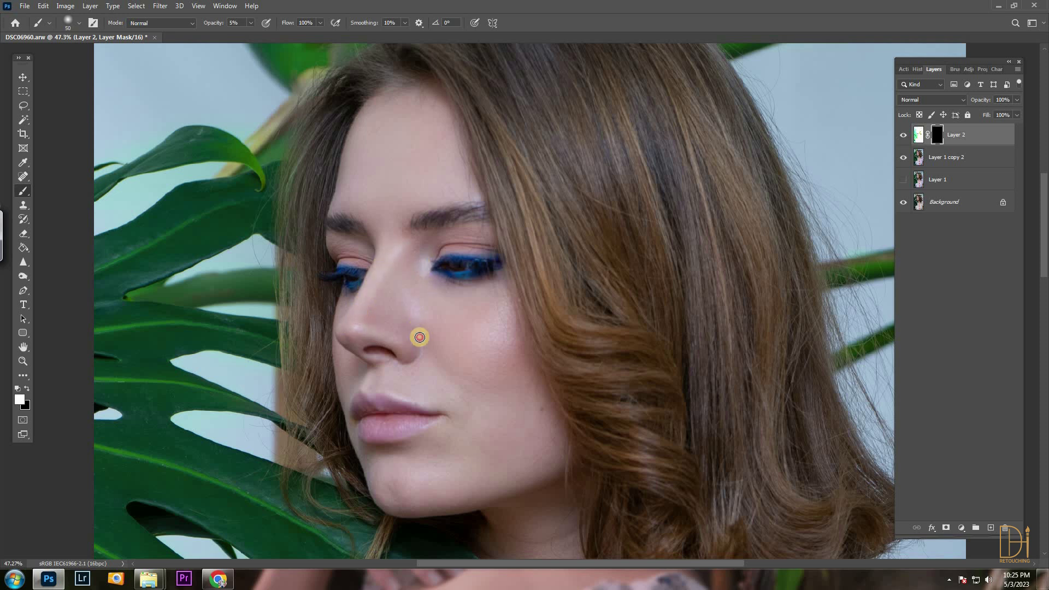
key(bracketright)
key(bracketright)
key(bracketright)
key(bracketright)
key(bracketright)
key(bracketleft)
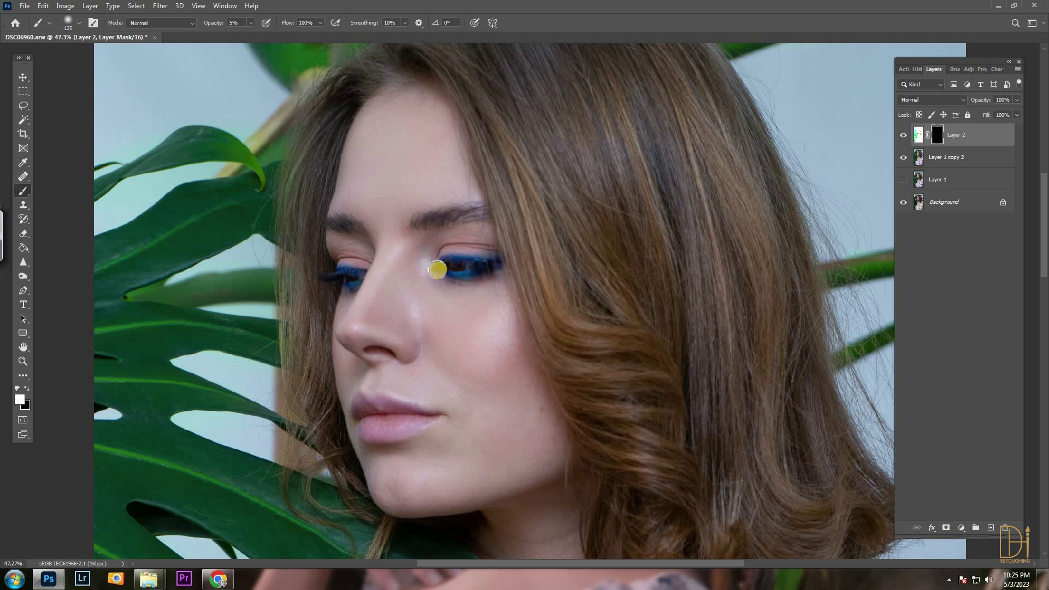
key(bracketleft)
key(bracketleft)
Brighten the chin and the chest skin on Layer 2's mask with a size 125 brush
scroll(404, 284, down, 3)
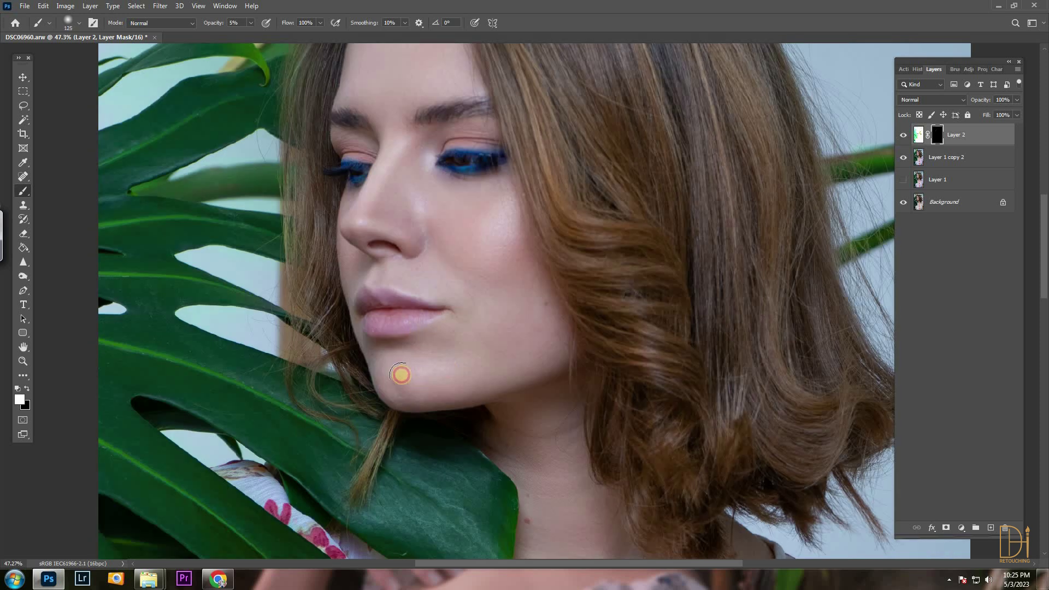
scroll(401, 375, down, 10)
scroll(401, 375, right, 3)
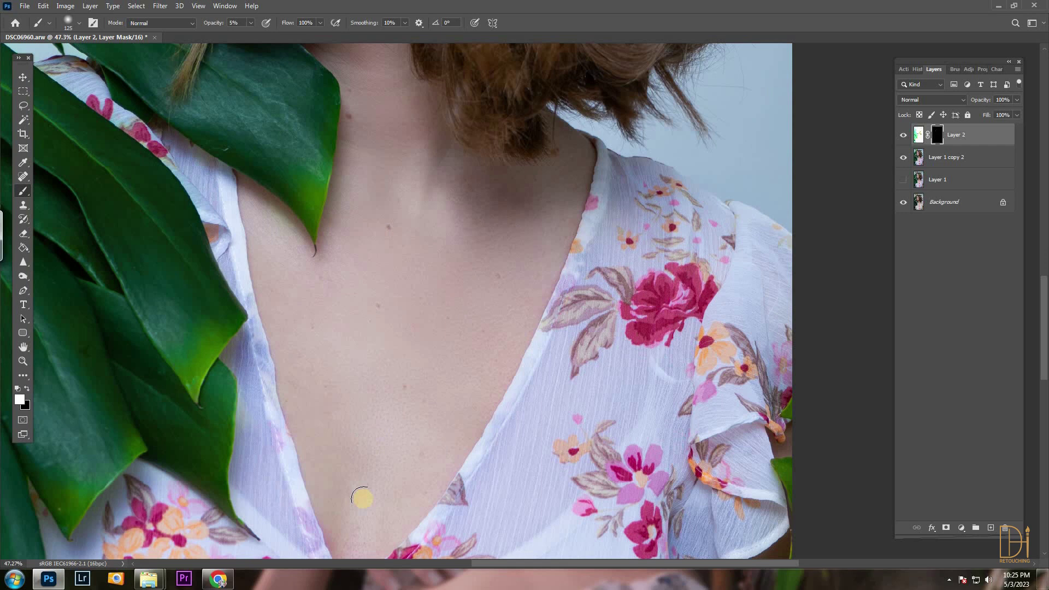
scroll(334, 392, down, 5)
drag(299, 335, 551, 393)
Brighten the highlights around the lips on Layer 2's mask with a size 100 brush and enlarge the brush to 200
scroll(565, 215, up, 5)
key(bracketright)
key(bracketright)
key(bracketright)
key(bracketleft)
key(bracketleft)
key(bracketleft)
key(bracketleft)
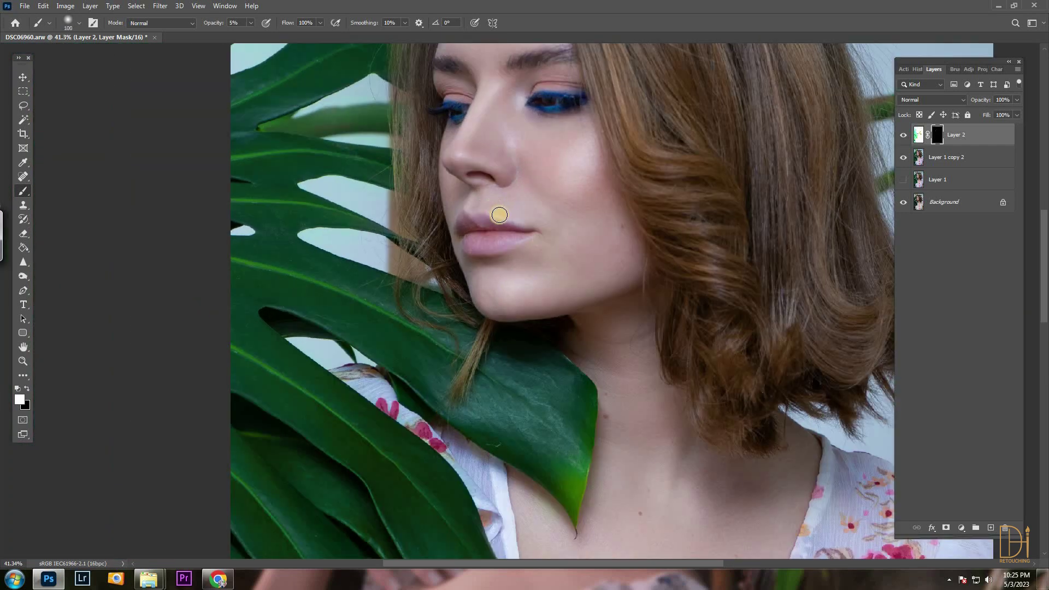
key(bracketright)
key(bracketright)
key(bracketright)
key(bracketright)
key(bracketright)
key(bracketright)
key(bracketright)
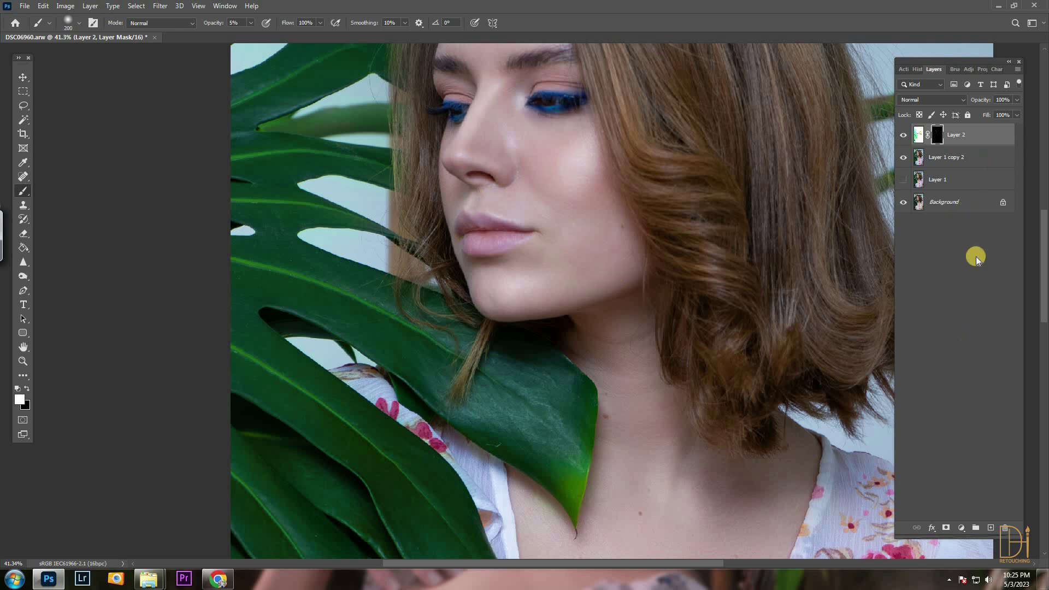
Merge the masked Layer 2 with Layer 1 copy 2
click(963, 156)
shift+click(976, 140)
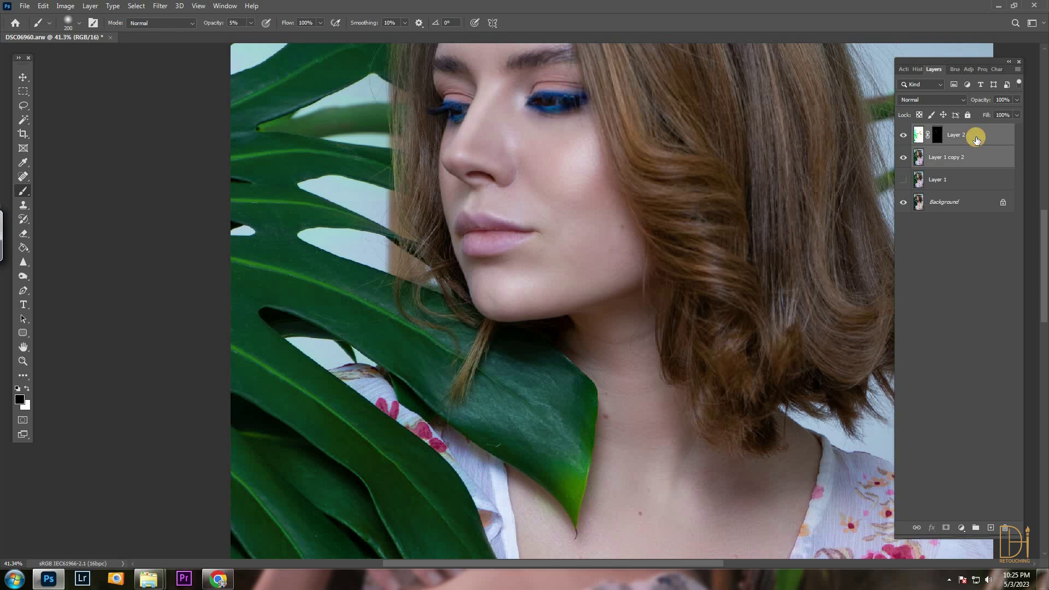
key(ctrl+e)
scroll(710, 169, down, 5)
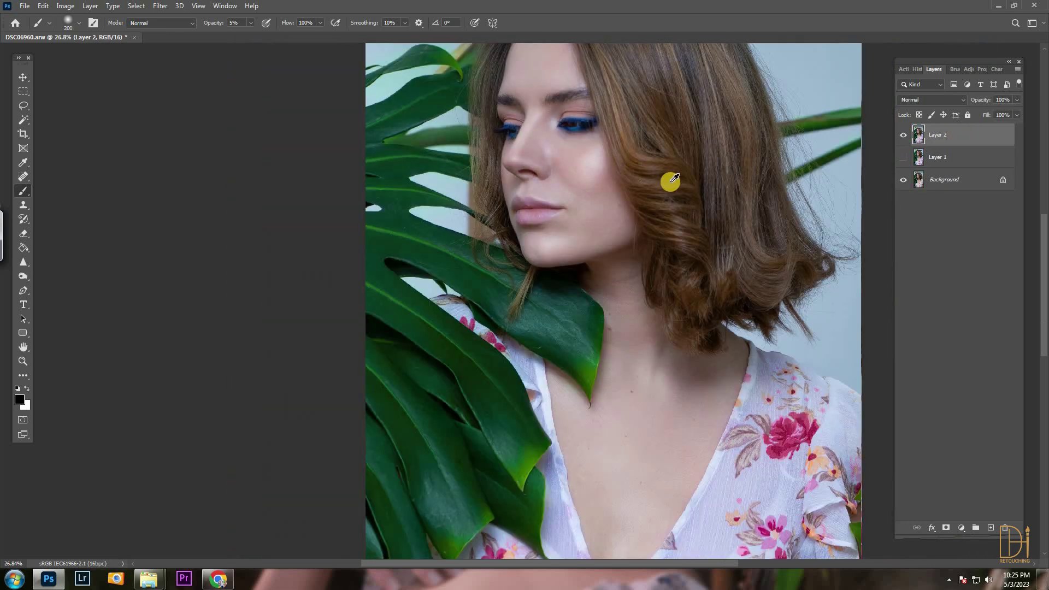
scroll(683, 174, down, 1)
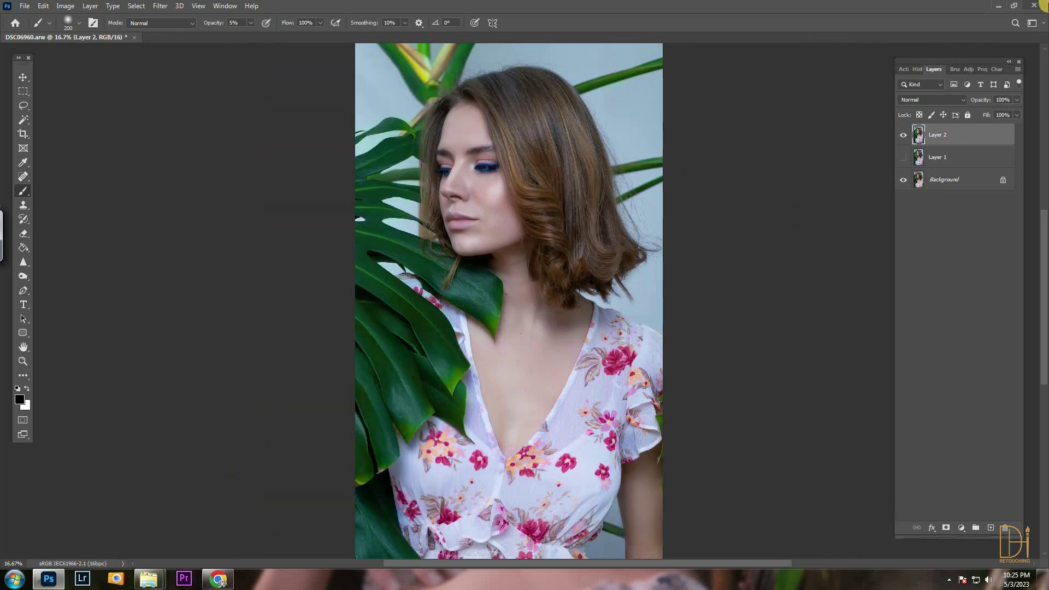
Grade a duplicate of Layer 2 with a Color Balance midtones adjustment and a Vibrance adjustment of about +14
key(ctrl+j)
click(961, 70)
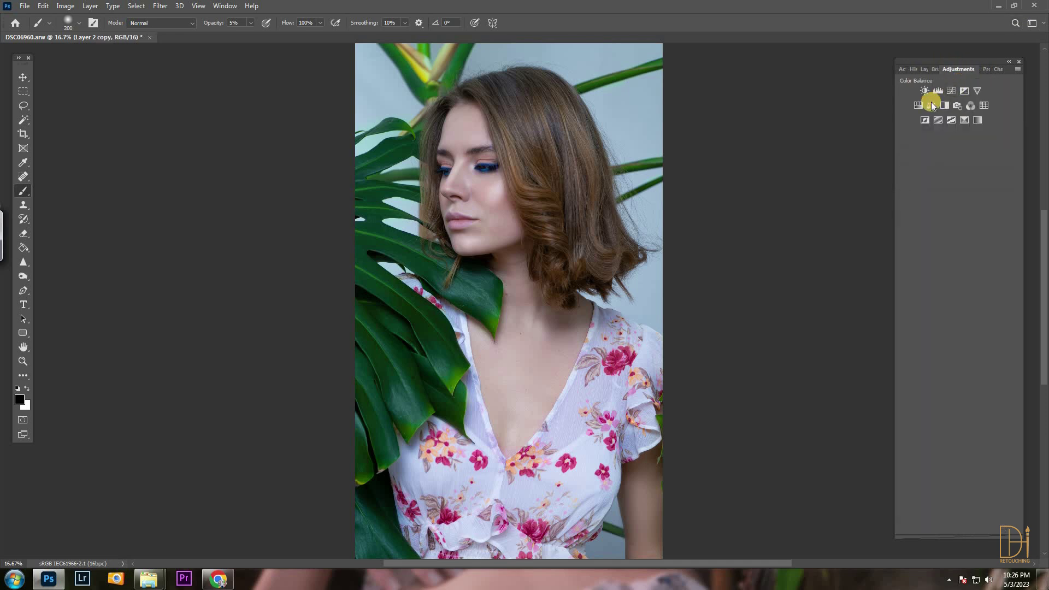
click(931, 102)
click(941, 126)
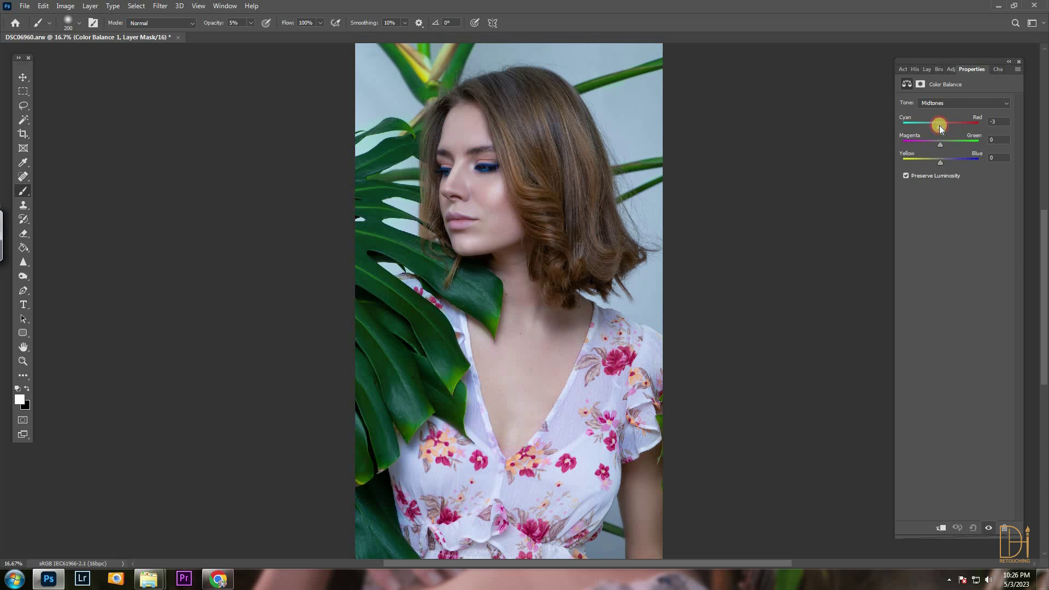
click(940, 143)
drag(940, 159, 943, 160)
click(950, 69)
click(962, 105)
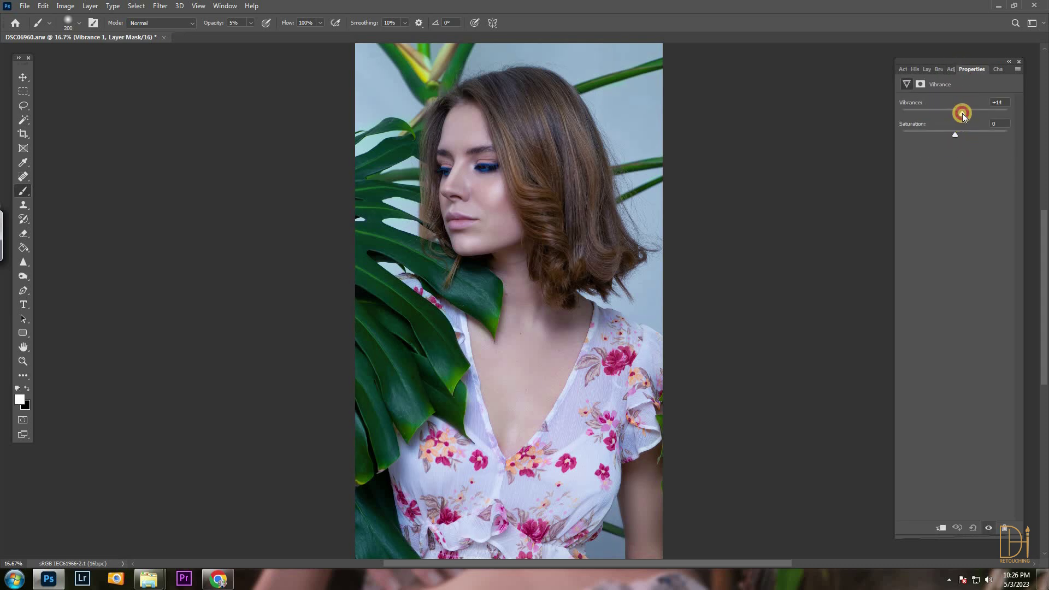
Merge Vibrance 1, Color Balance 1, Layer 2 copy and Layer 2, and duplicate the merged layer
click(924, 71)
click(965, 204)
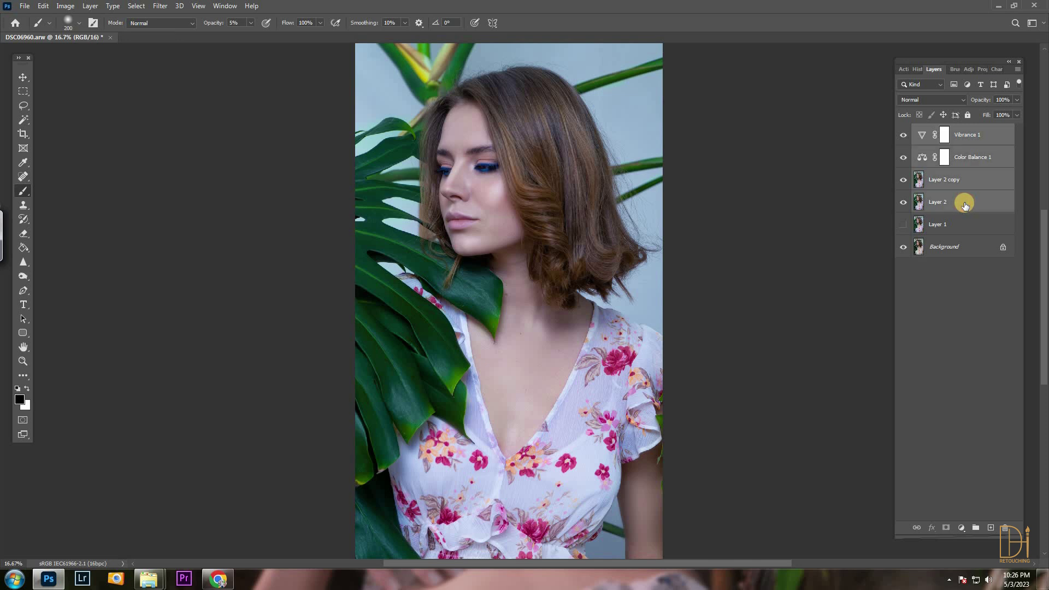
key(ctrl+e)
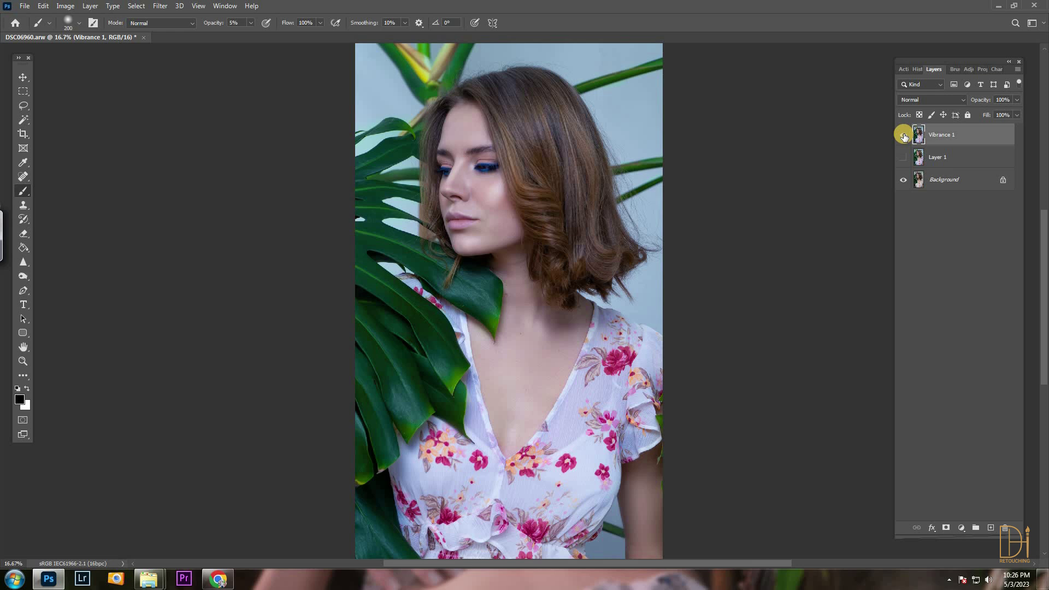
key(ctrl+j)
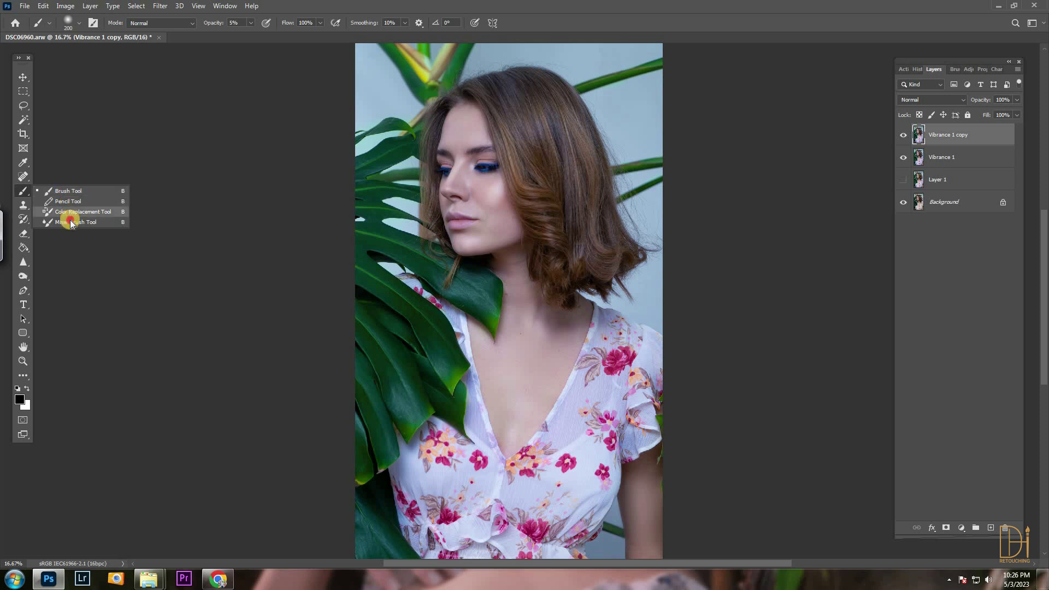
Smooth the large leaf below the chin with the Mixer Brush Tool, enlarging the brush to size 100
click(73, 222)
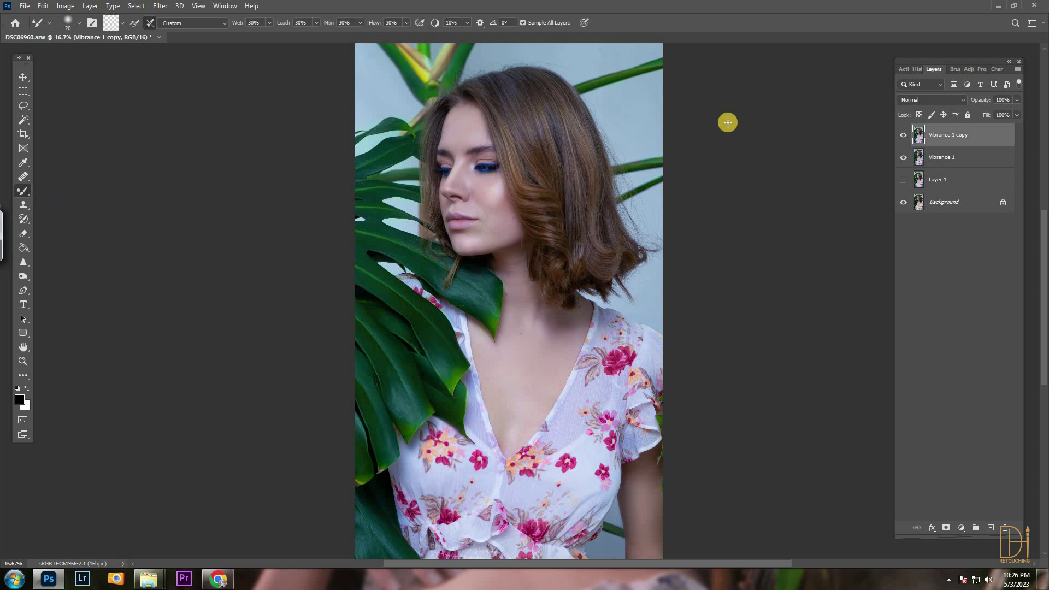
key(ctrl+plus)
key(ctrl+plus)
key(ctrl+plus)
key(ctrl+plus)
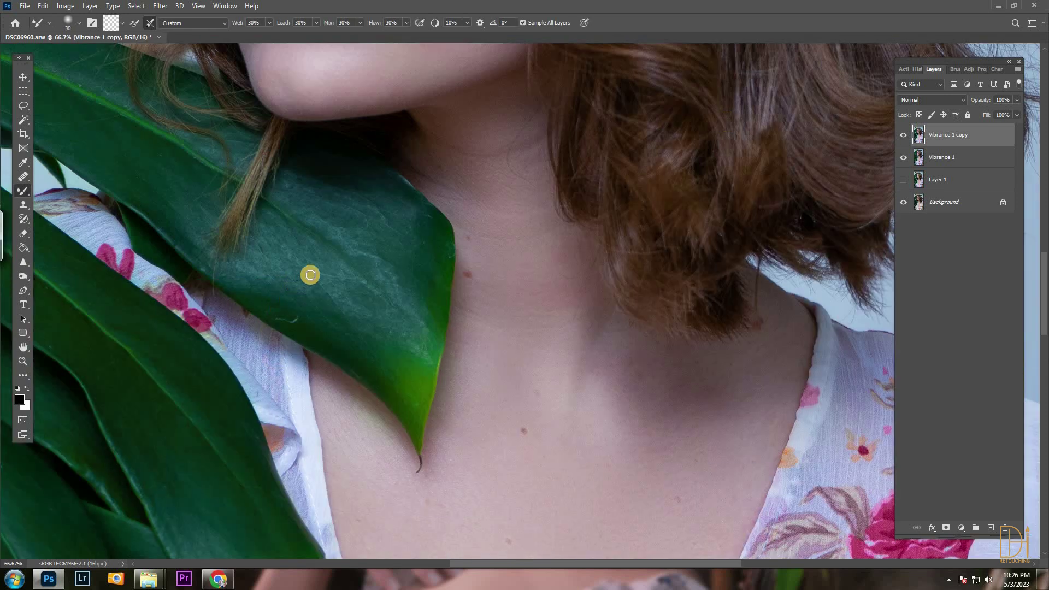
key(bracketright)
key(bracketright)
key(bracketright)
key(bracketright)
mouse_move(407, 337)
mouse_down()
mouse_move(285, 254)
mouse_move(412, 349)
mouse_move(413, 295)
mouse_move(381, 290)
mouse_up()
Smooth the upper monstera leaves beside the face and hair with the Mixer Brush
scroll(282, 276, up, 5)
scroll(265, 292, left, 5)
scroll(284, 257, up, 3)
scroll(284, 257, left, 4)
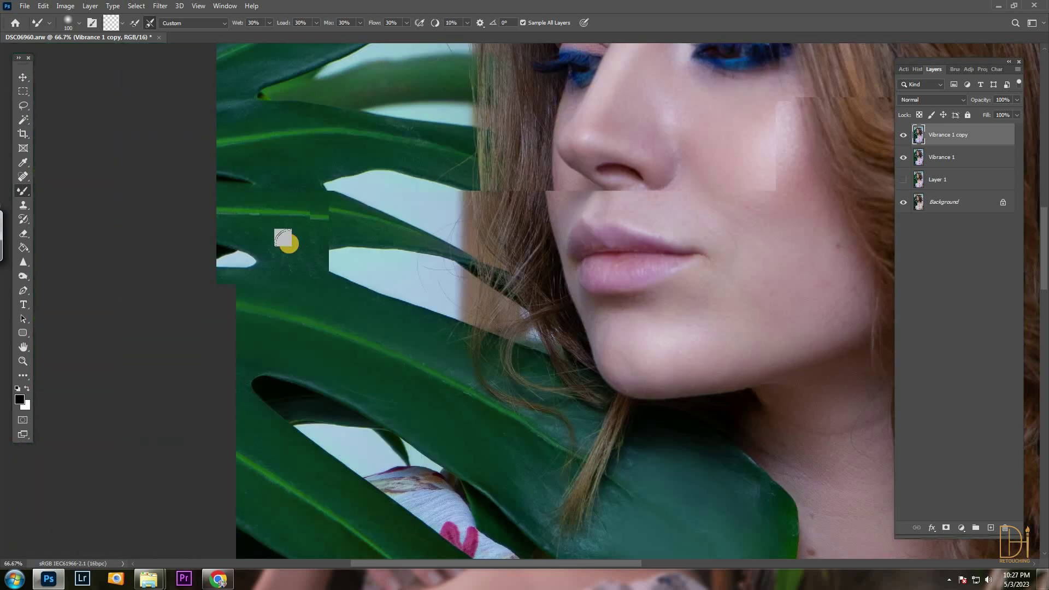
scroll(335, 206, up, 2)
scroll(335, 206, left, 2)
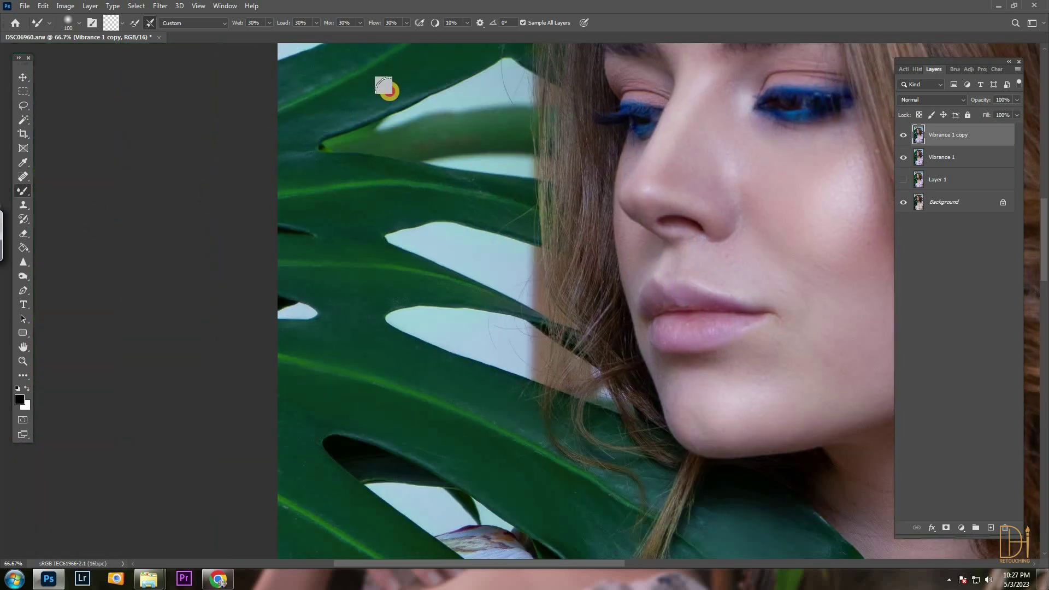
scroll(327, 142, up, 3)
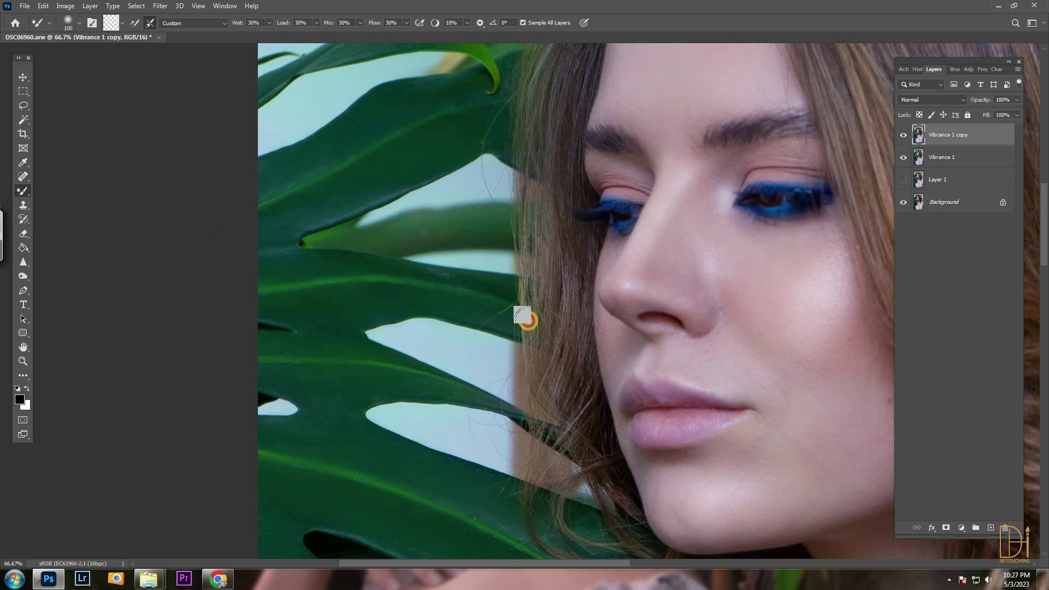
scroll(521, 315, up, 3)
scroll(522, 316, left, 1)
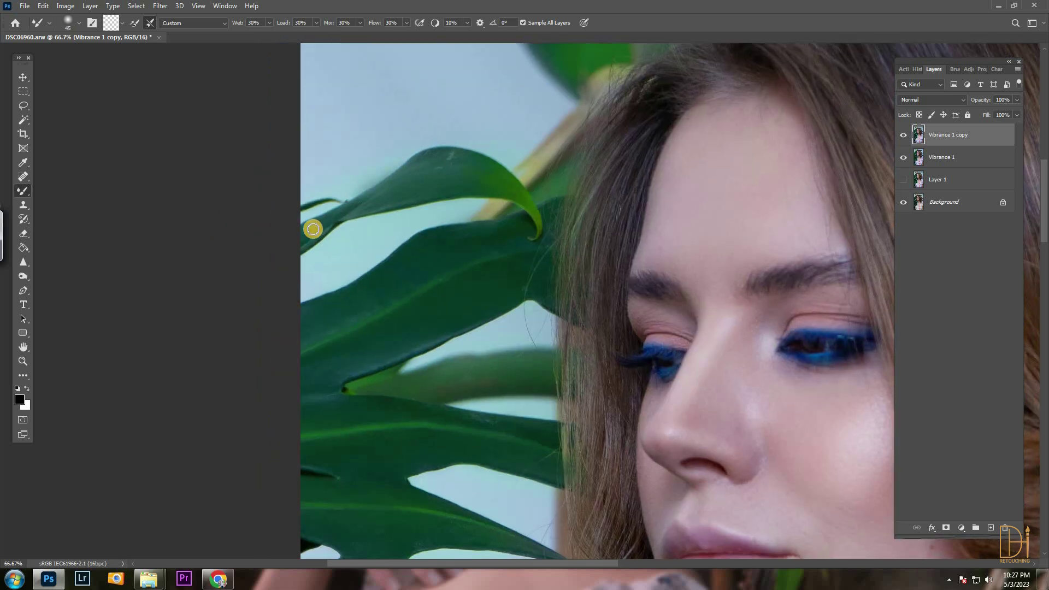
Blend the middle monstera leaves in front of the shoulder with the Mixer Brush at size 125
scroll(327, 388, down, 6)
scroll(327, 387, left, 1)
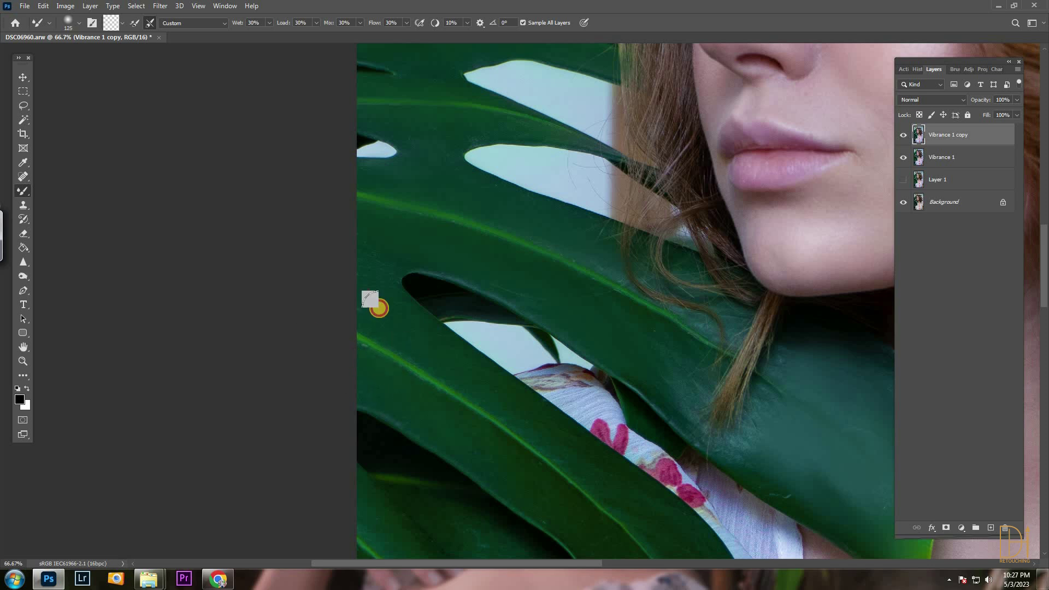
scroll(364, 252, down, 6)
scroll(365, 252, right, 4)
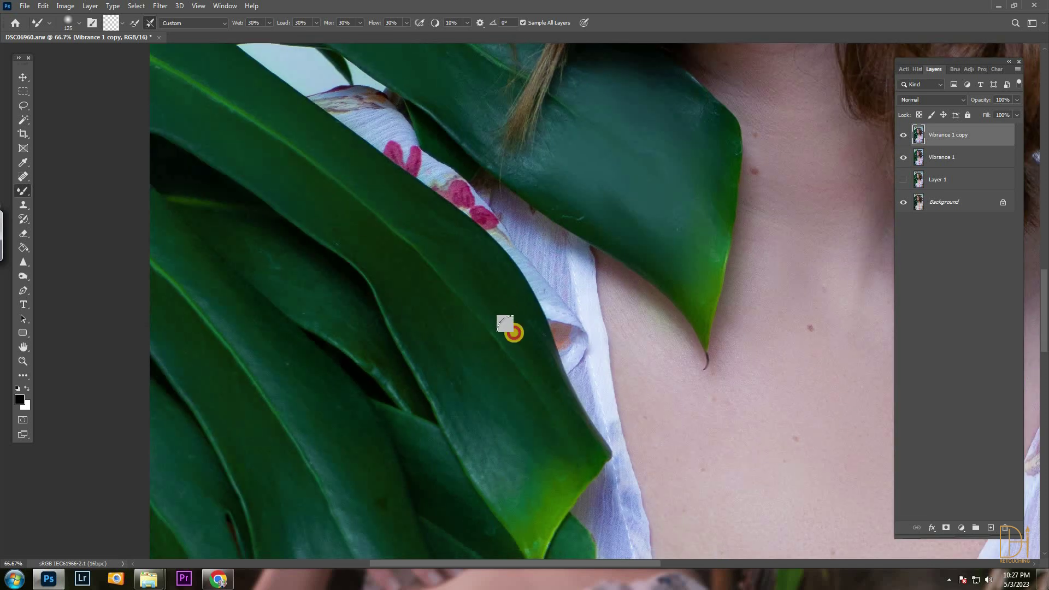
scroll(355, 292, down, 3)
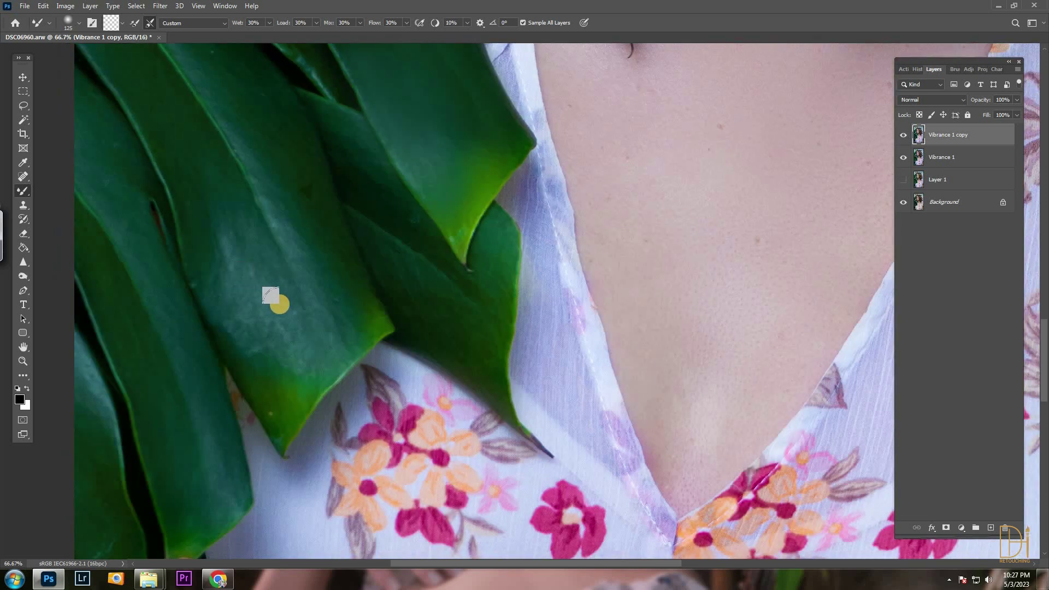
Smooth the broad leaves along the photo's edge below the shoulder with the Mixer Brush at size 250
scroll(283, 325, up, 4)
scroll(314, 330, left, 4)
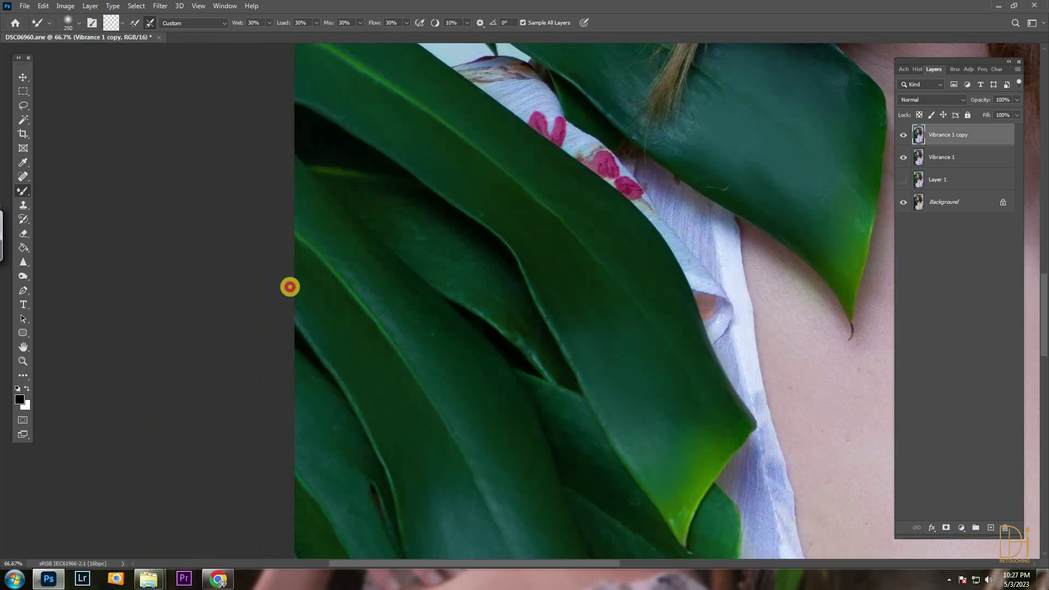
scroll(483, 365, down, 5)
scroll(546, 429, right, 4)
scroll(183, 359, left, 2)
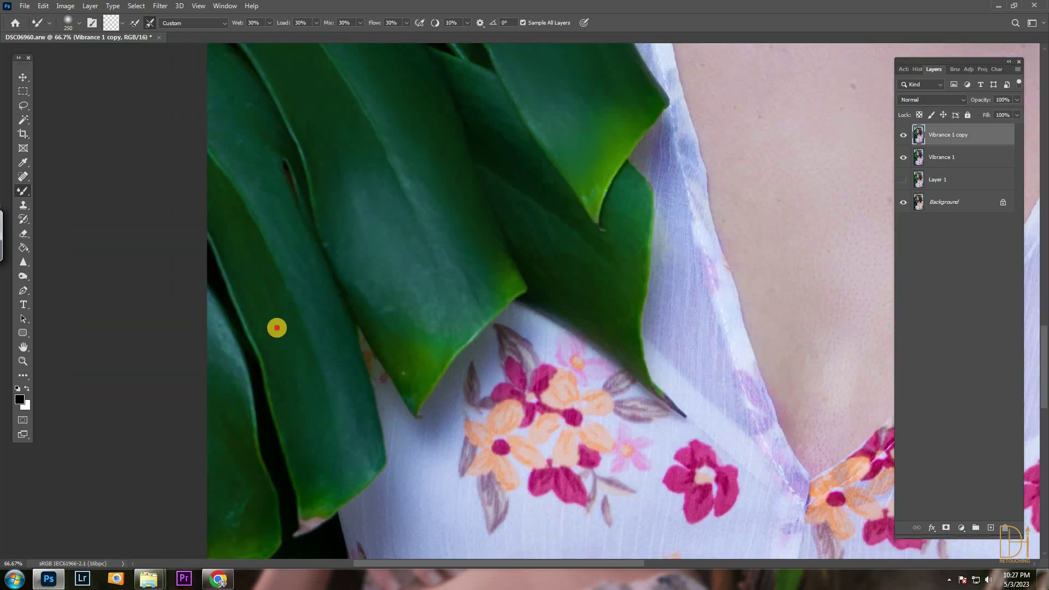
scroll(227, 196, down, 3)
Reduce the Mixer Brush to size 125 and smooth the lower leaves overlapping the floral dress
key(bracketleft)
key(bracketleft)
key(bracketleft)
key(bracketleft)
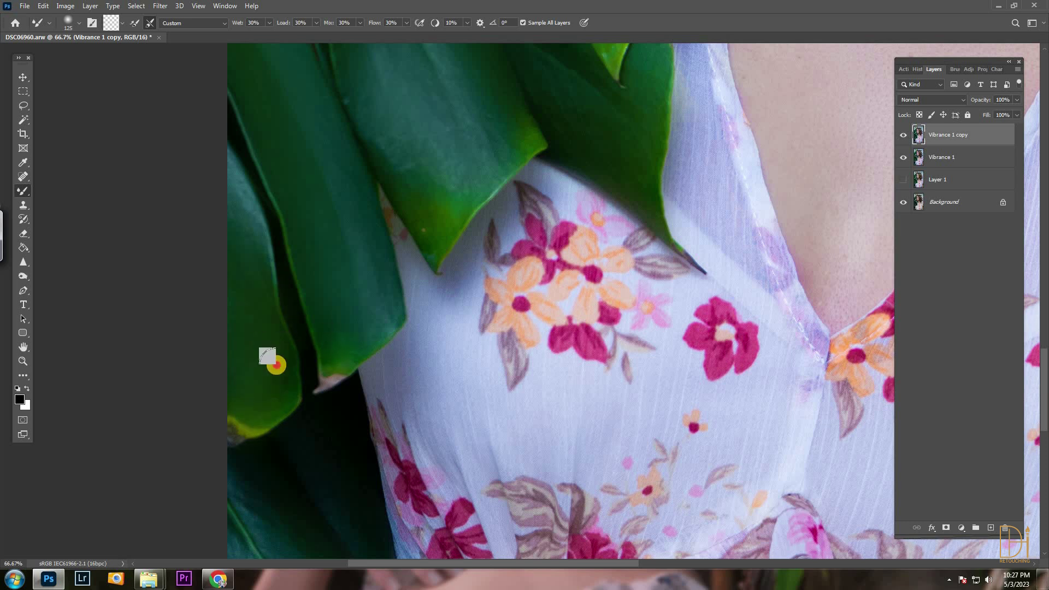
scroll(189, 382, left, 1)
scroll(189, 382, down, 5)
scroll(262, 234, up, 5)
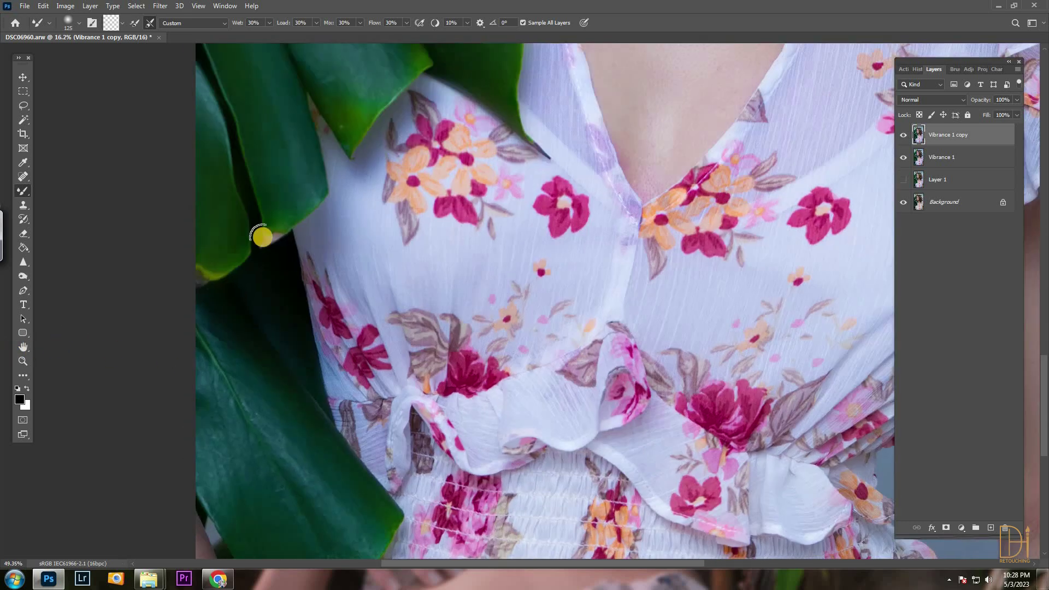
scroll(261, 235, up, 3)
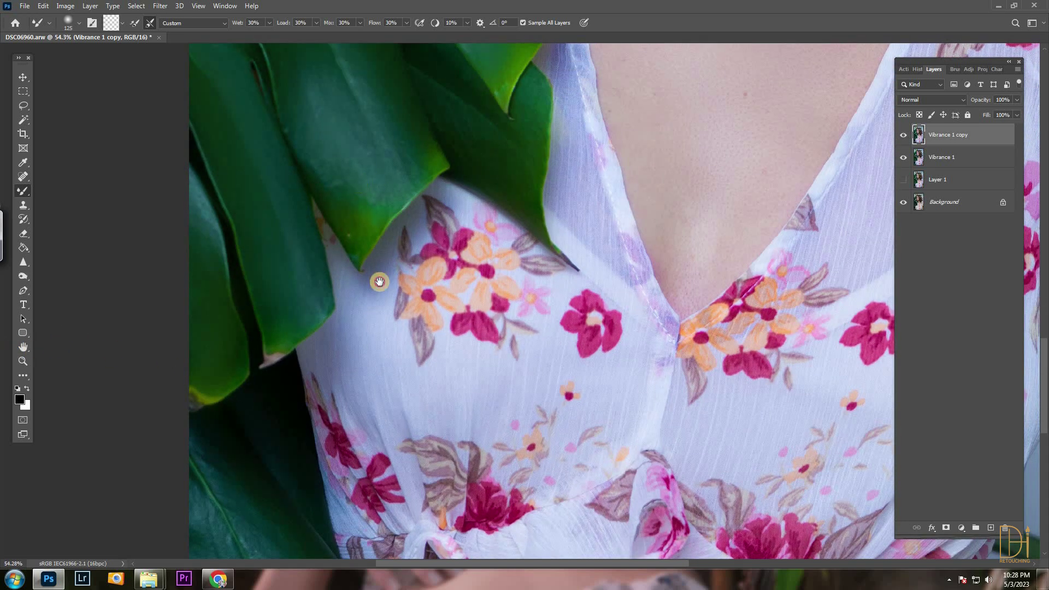
scroll(380, 281, up, 1)
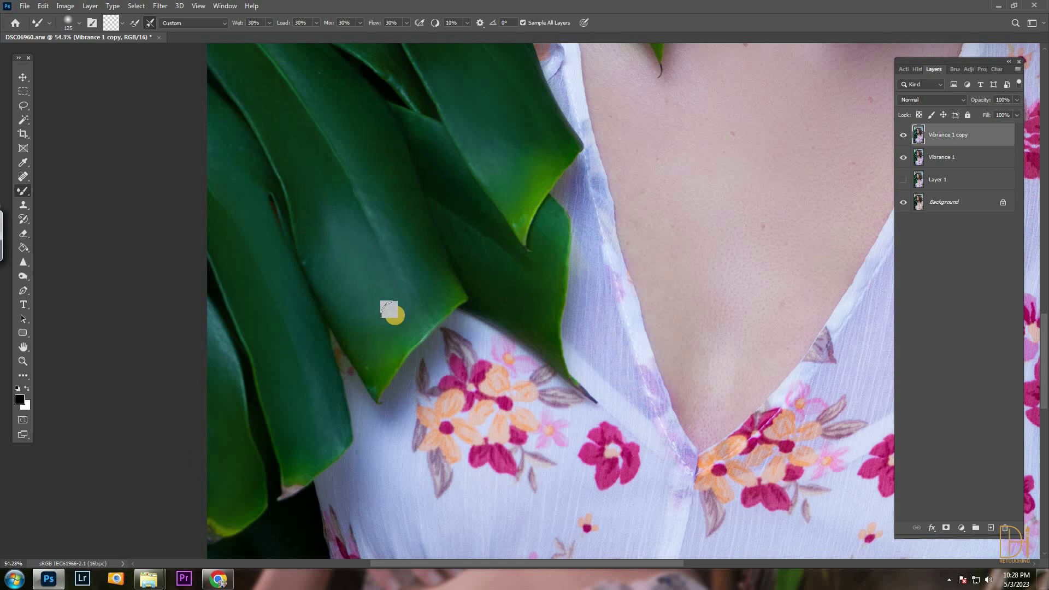
Smooth the lowest leaf beside the dress waist with the Mixer Brush, enlarging it to size 200
scroll(290, 409, down, 5)
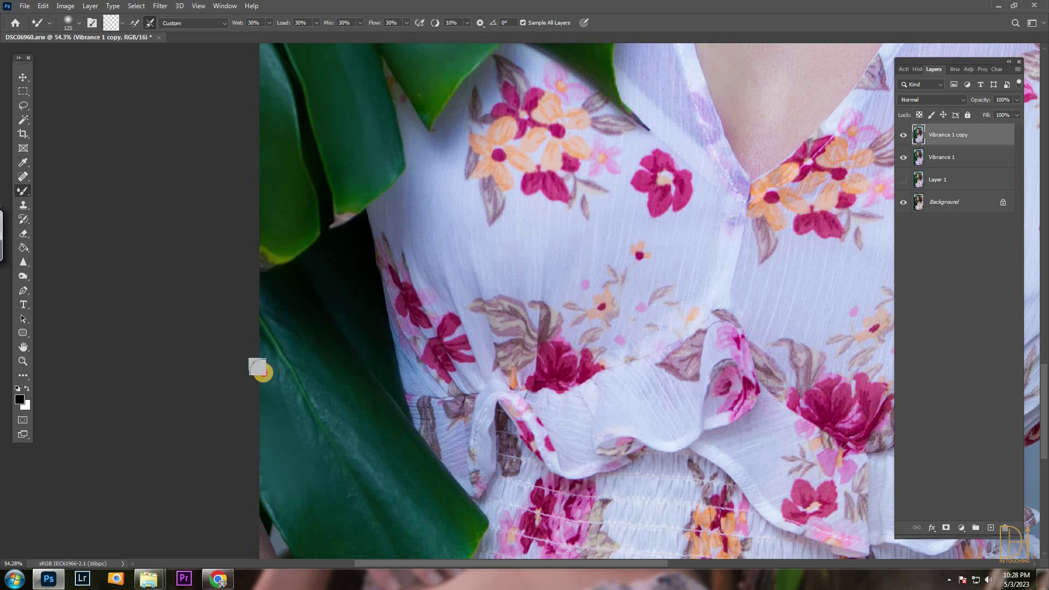
scroll(354, 405, down, 3)
scroll(289, 384, down, 3)
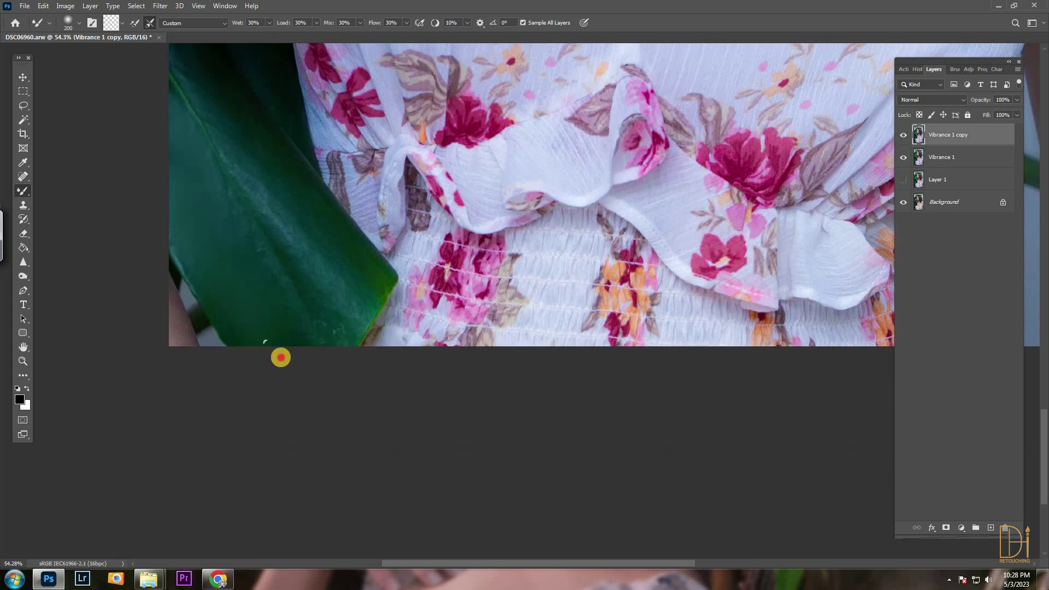
drag(241, 192, 306, 328)
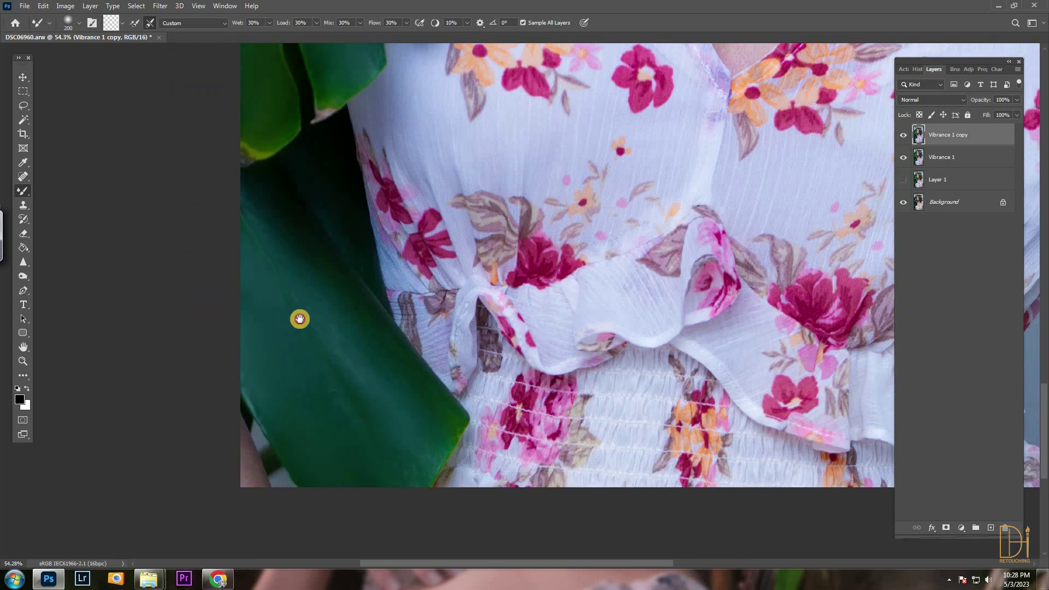
drag(232, 101, 292, 261)
scroll(270, 260, down, 8)
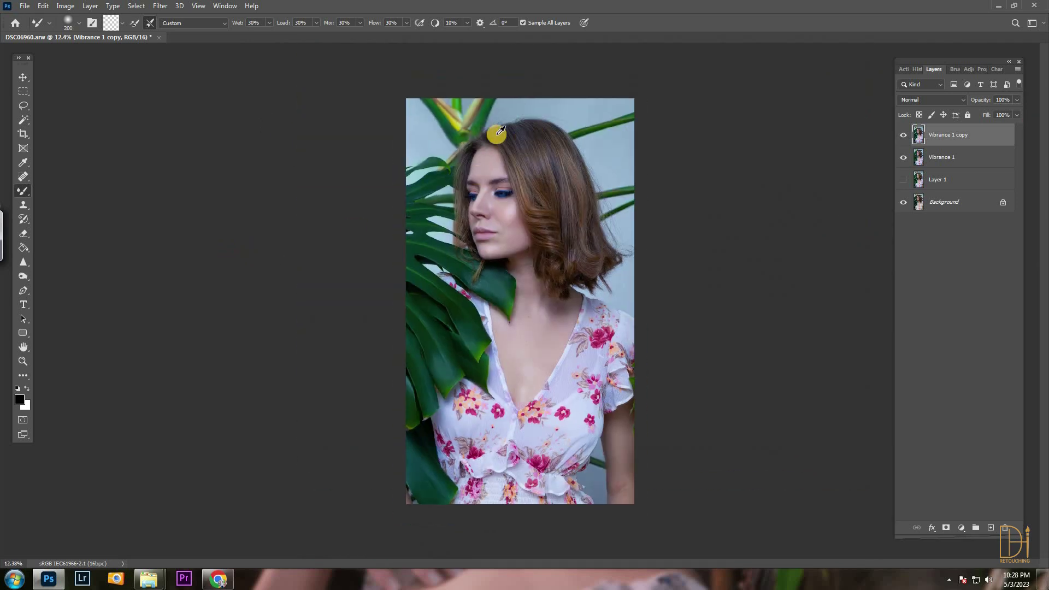
Merge the Vibrance 1 copy layer with the Vibrance 1 layer
scroll(501, 132, up, 1)
scroll(455, 123, down, 2)
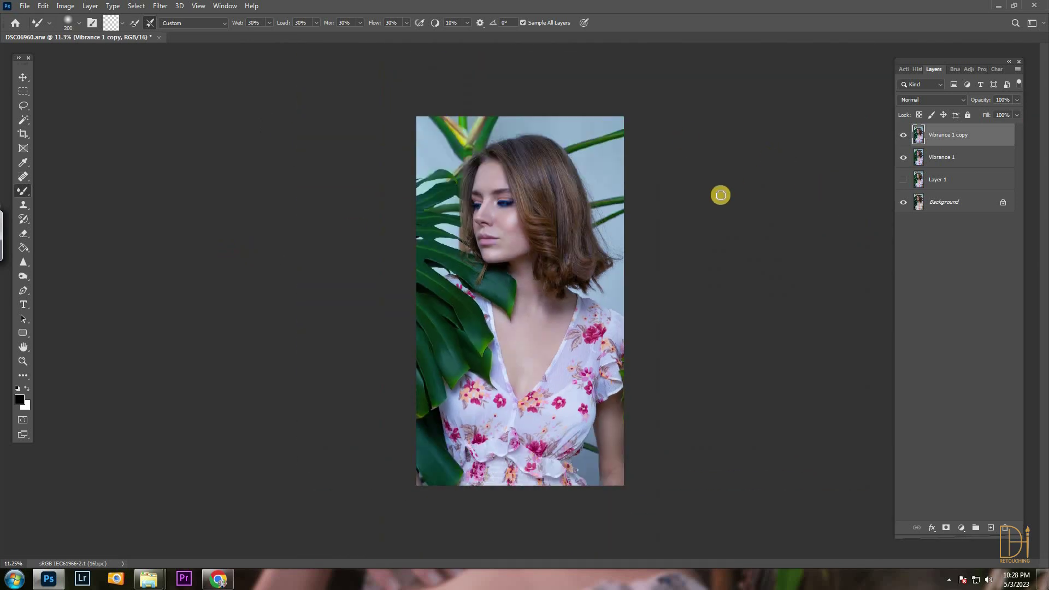
shift+click(967, 162)
key(ctrl+e)
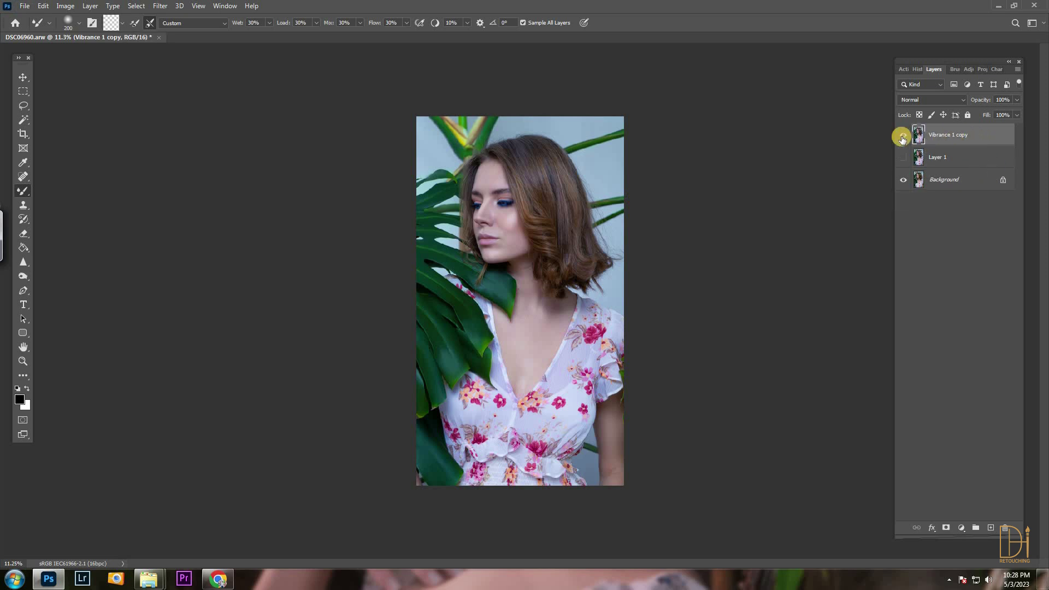
Compare the retouched portrait with the original by hiding and showing the merged Vibrance 1 copy layer
scroll(578, 192, up, 2)
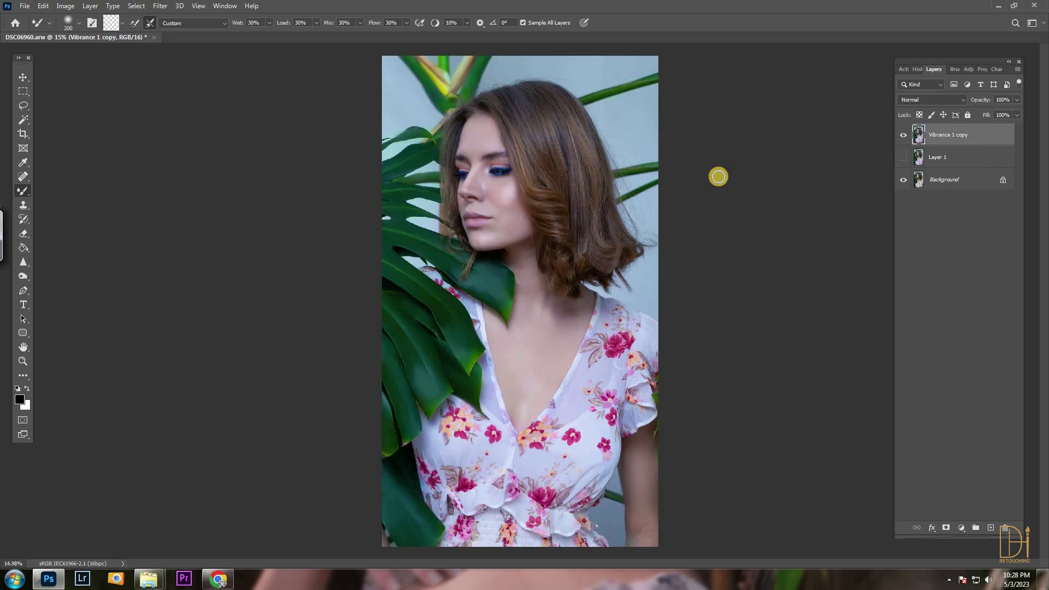
click(900, 136)
click(900, 136)
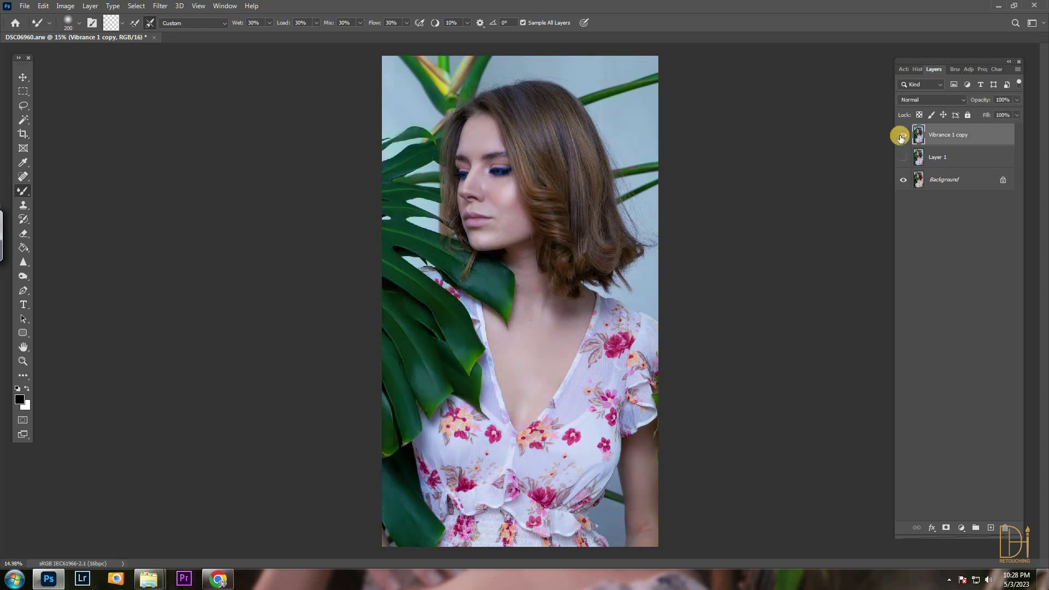